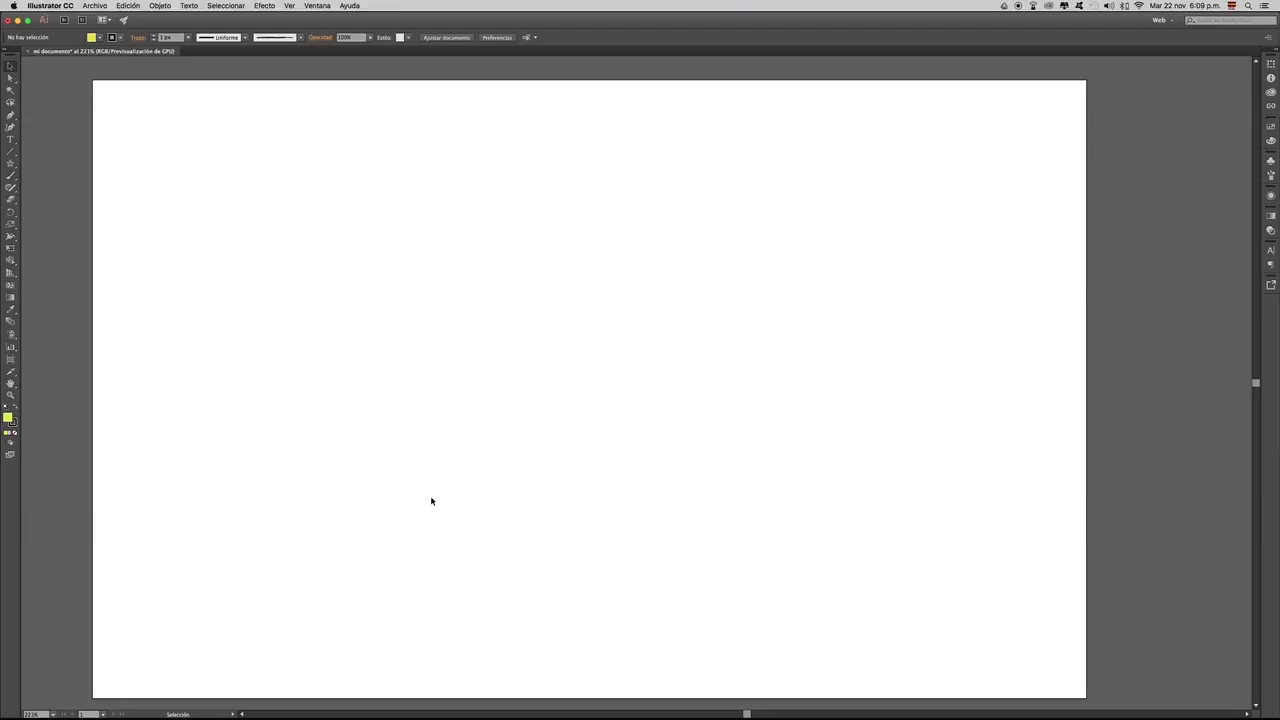
- Place dibujo_lineas.png from the Escritorio folder and enlarge it to about 363 by 204 px near the middle of the artboard
{"action": "left_click", "coordinate": [96, 6]}
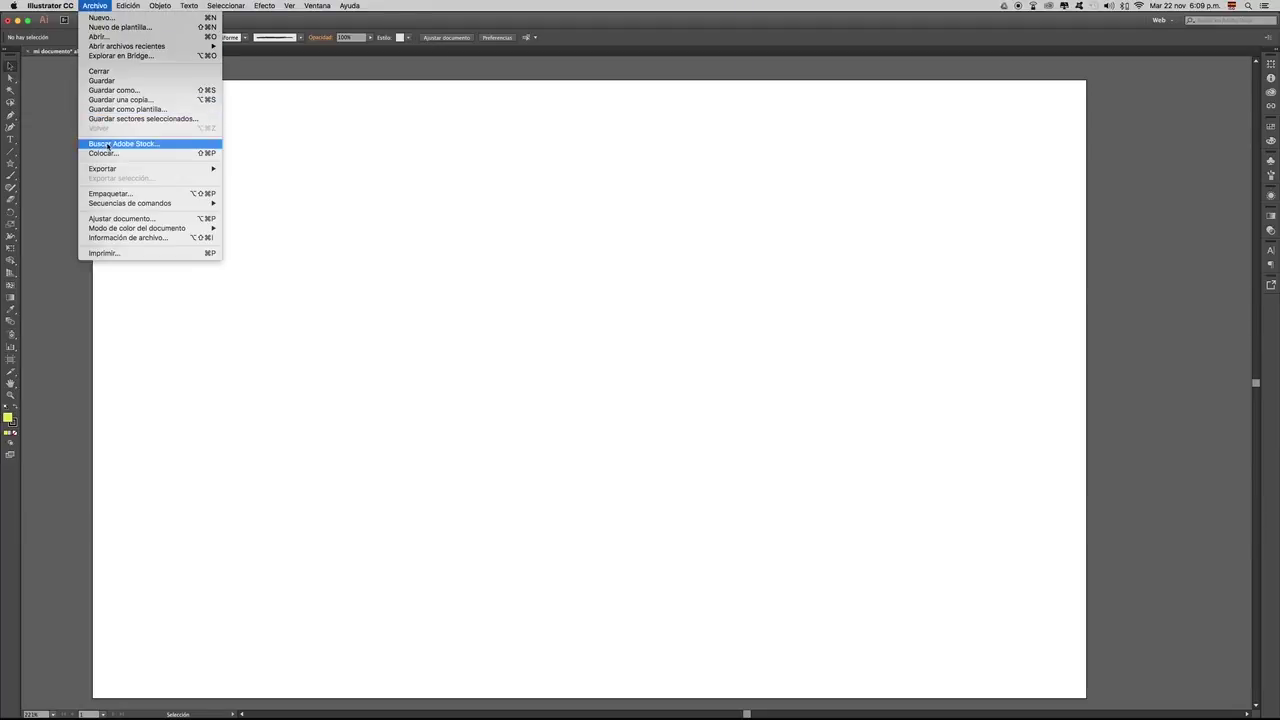
{"action": "left_click", "coordinate": [107, 153]}
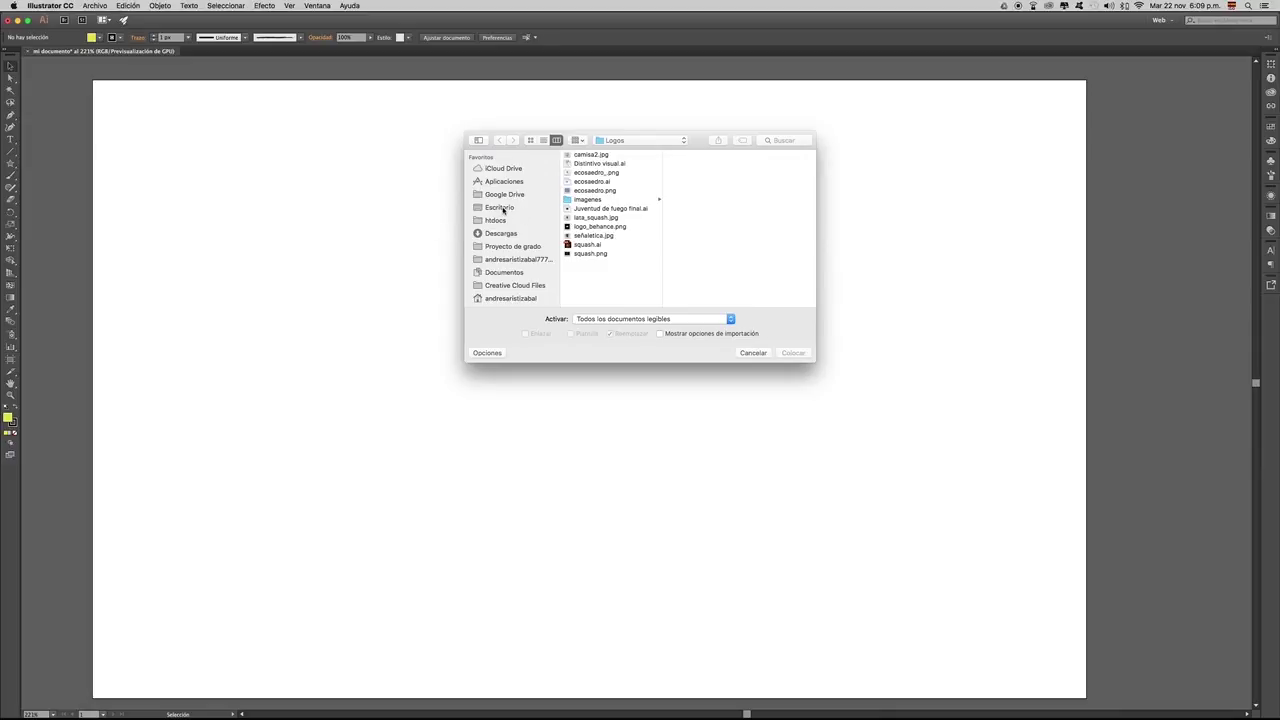
{"action": "left_click", "coordinate": [503, 209]}
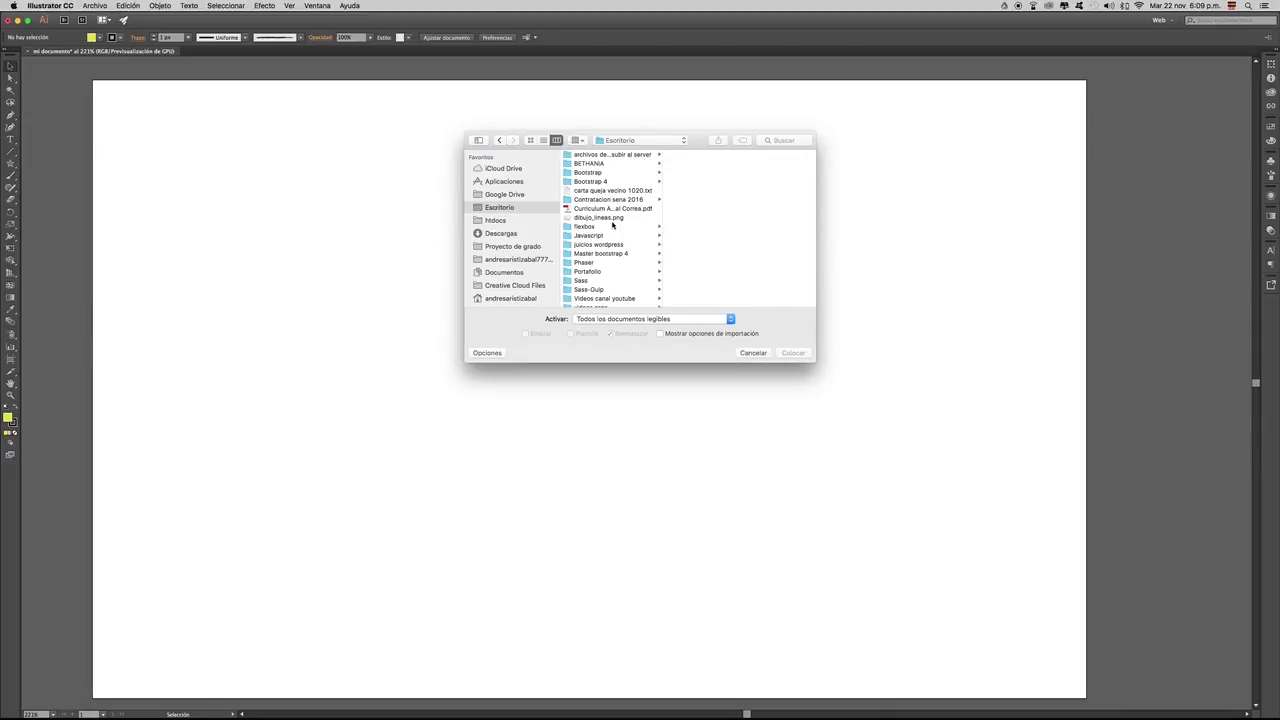
{"action": "left_click", "coordinate": [613, 218]}
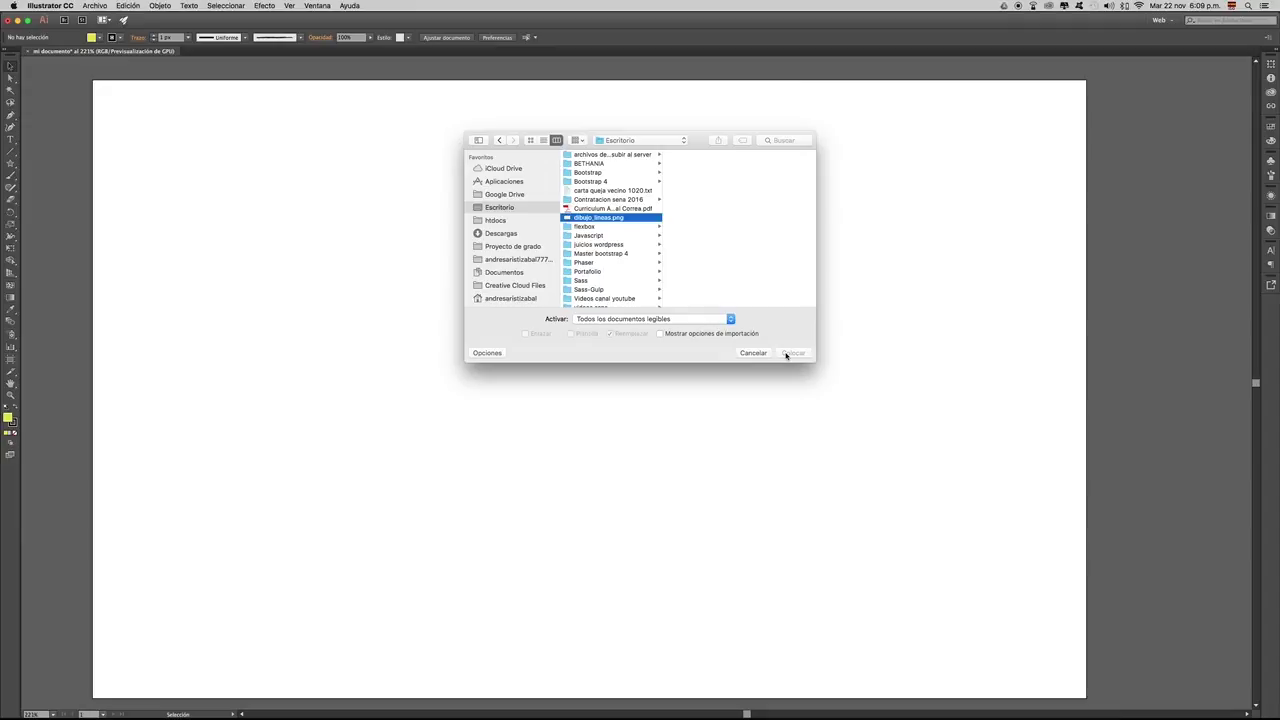
{"action": "left_click", "coordinate": [786, 355]}
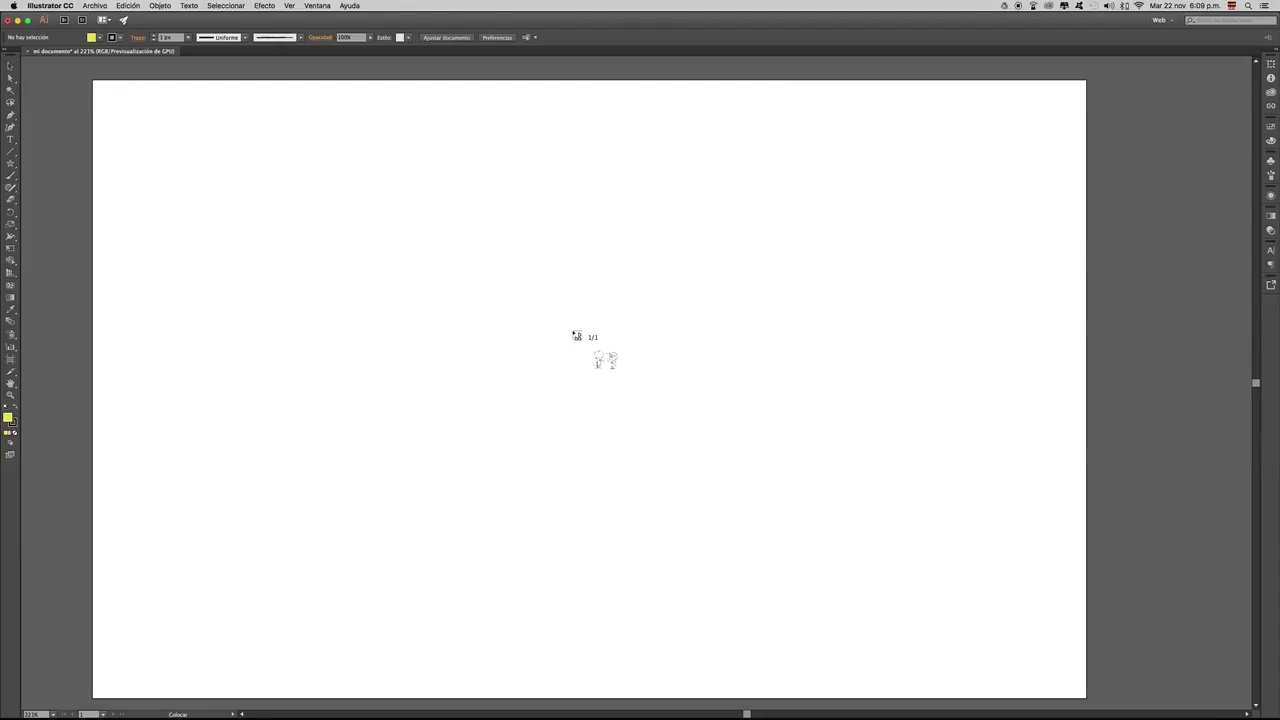
{"action": "left_click", "coordinate": [570, 328]}
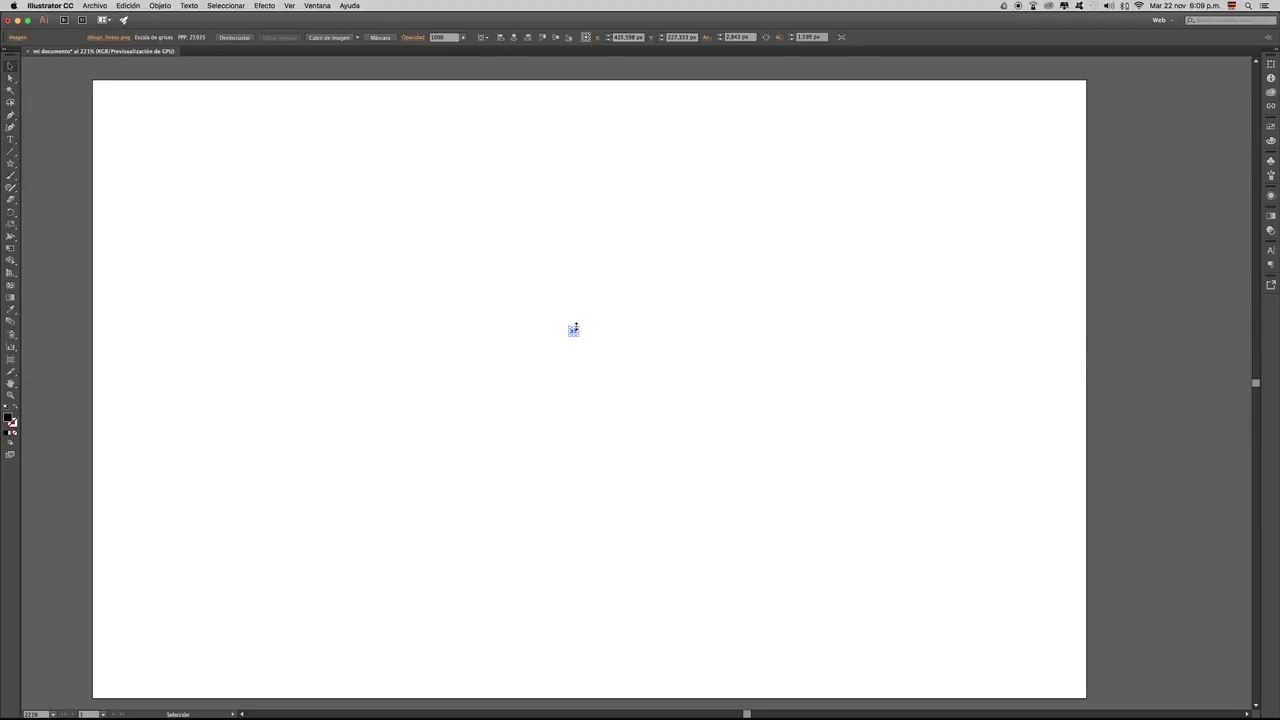
{"action": "left_click_drag", "start_coordinate": [572, 329], "coordinate": [771, 199]}
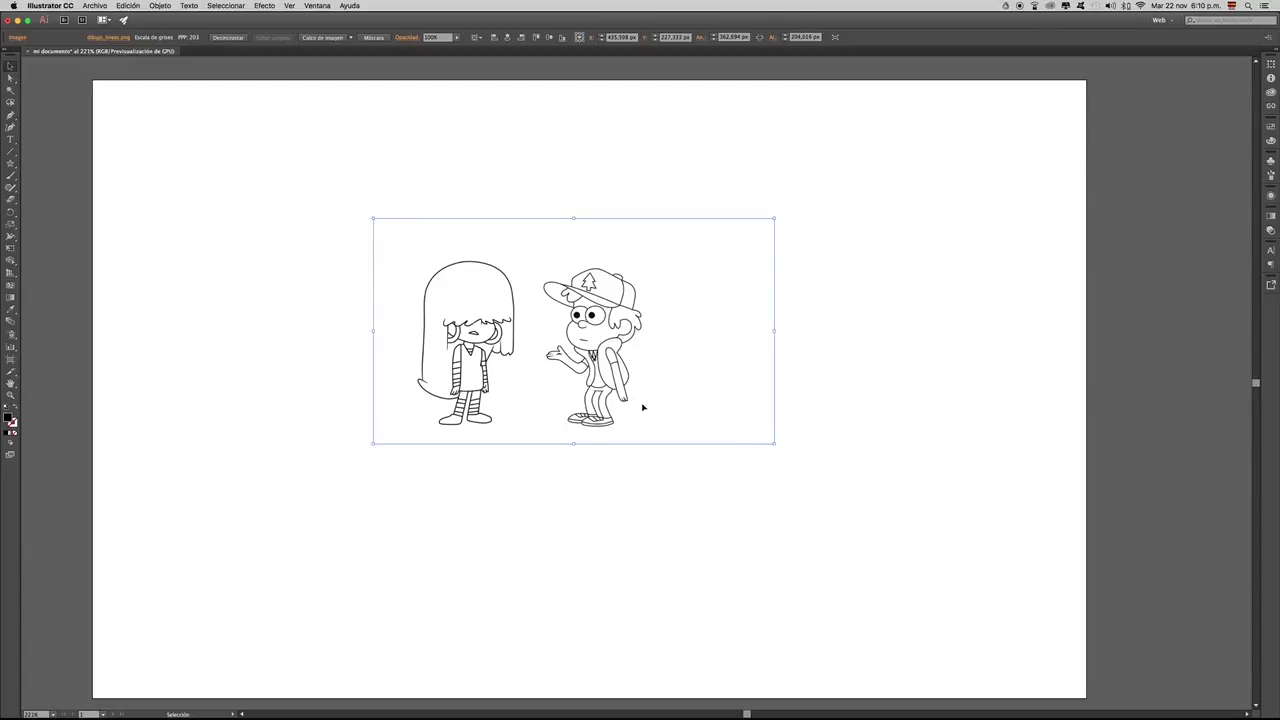
{"action": "left_click_drag", "start_coordinate": [603, 303], "coordinate": [623, 306]}
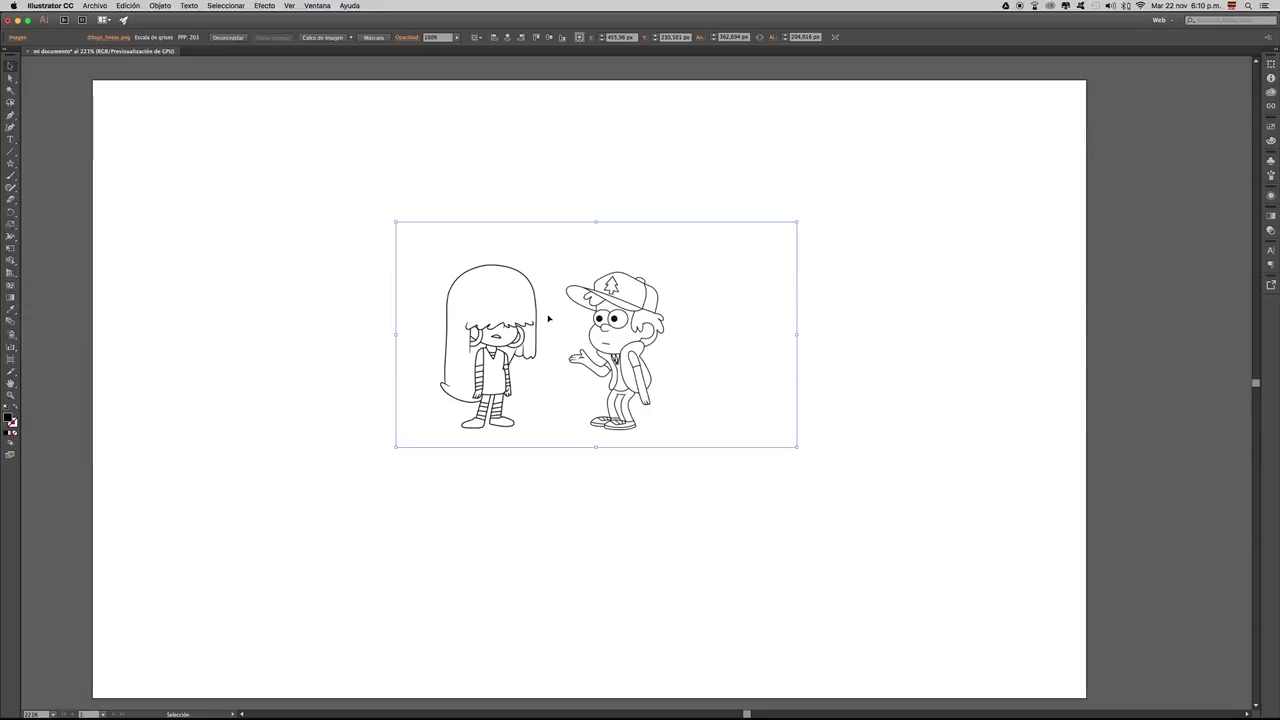
- Lock the placed character drawing and test it with a selection across the artboard
{"action": "left_click", "coordinate": [161, 6]}
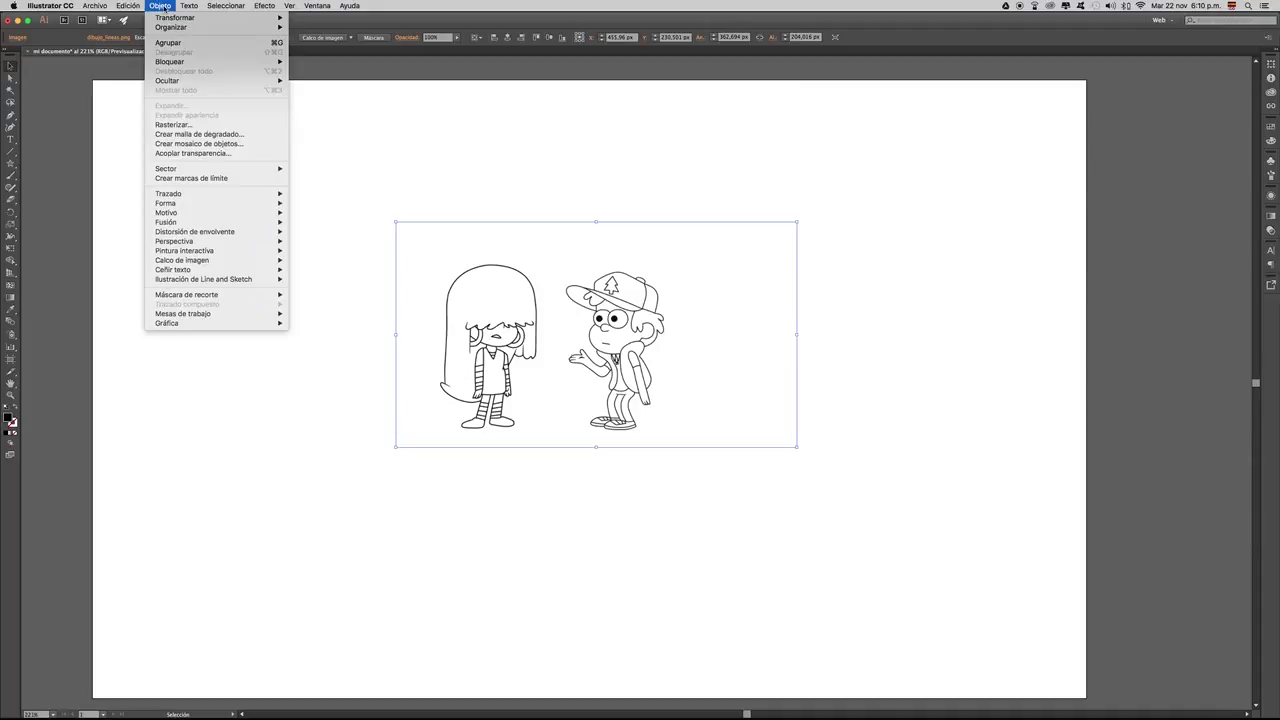
{"action": "mouse_move", "coordinate": [163, 63]}
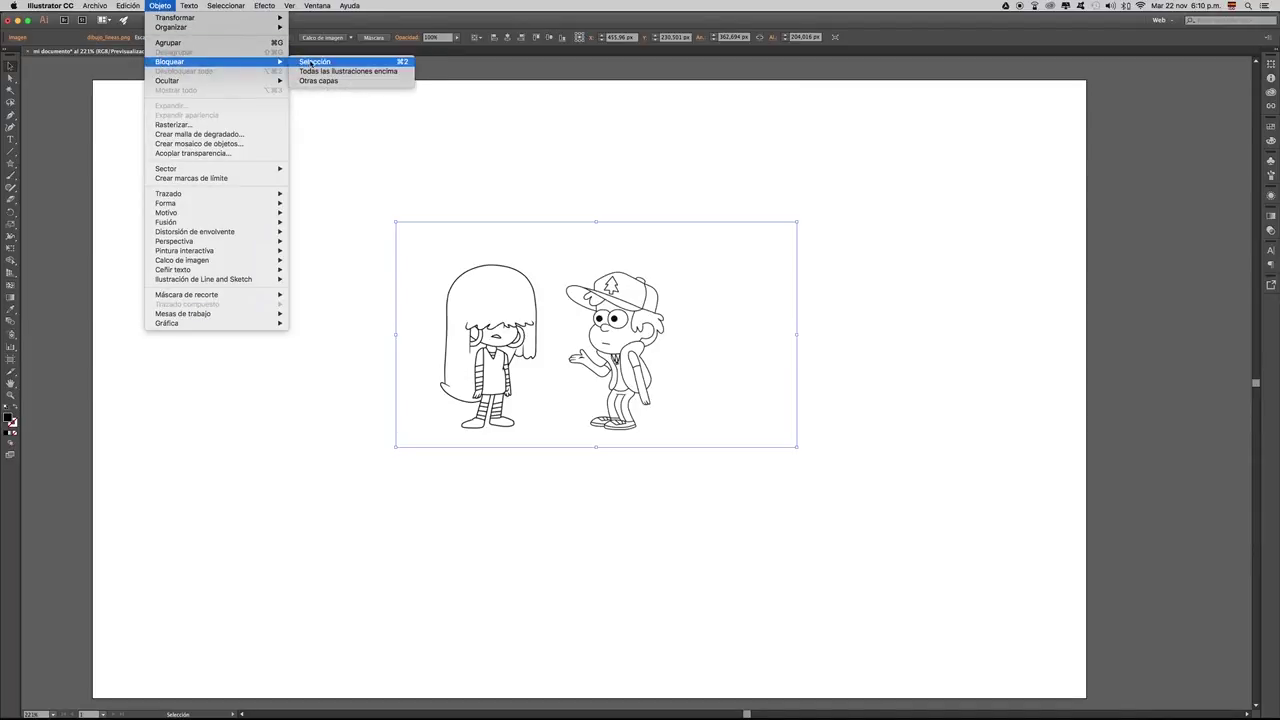
{"action": "left_click", "coordinate": [311, 63]}
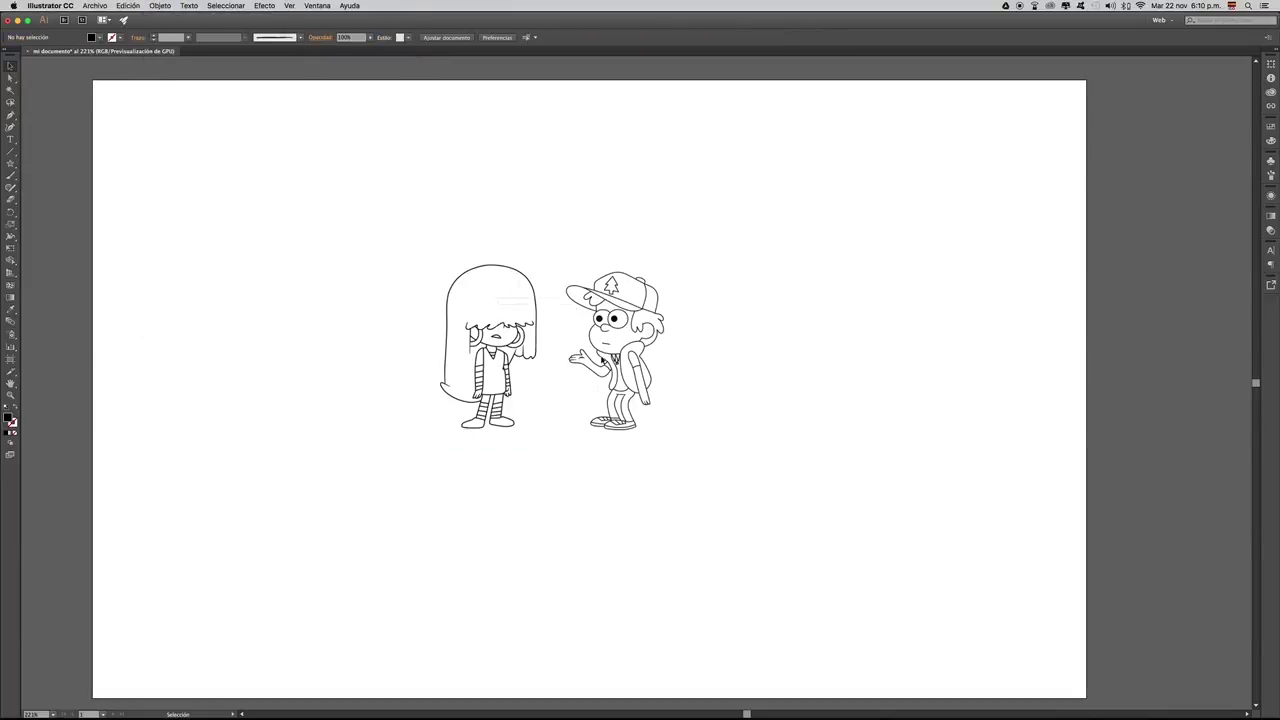
{"action": "left_click_drag", "start_coordinate": [324, 186], "coordinate": [956, 380]}
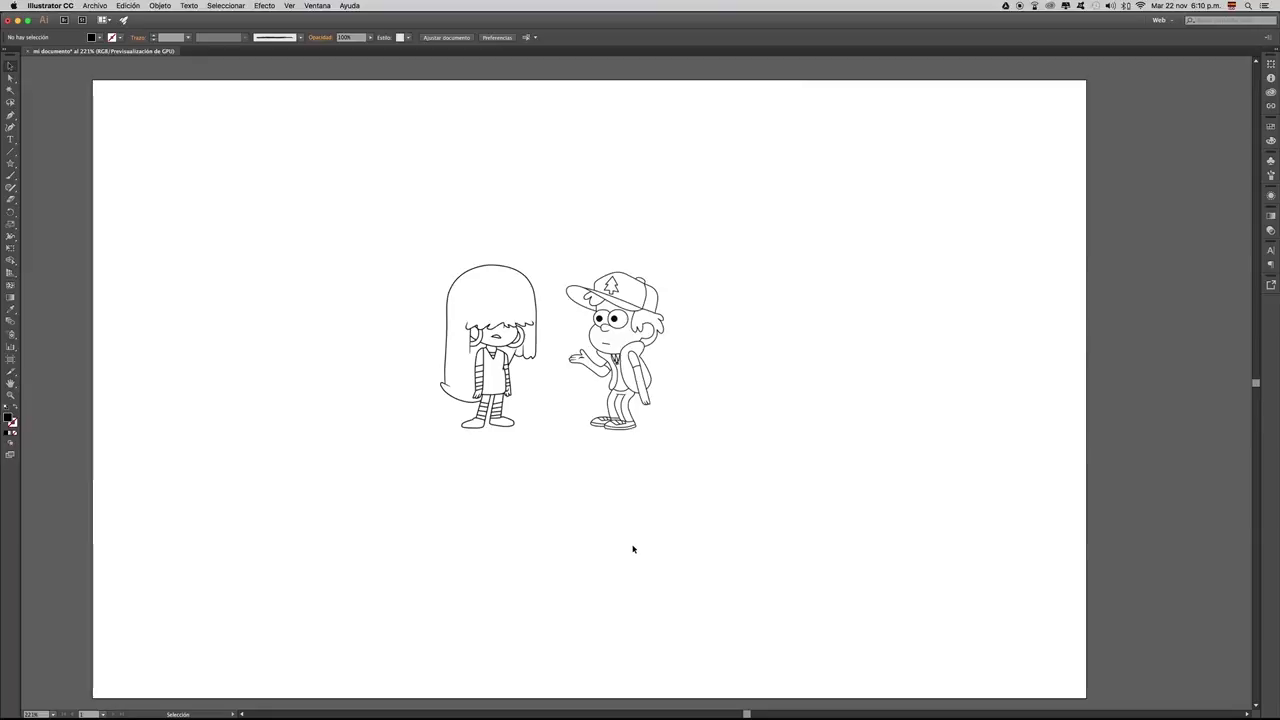
- Show the document's layers and rename Capa 1 as lineas
{"action": "left_click", "coordinate": [317, 6]}
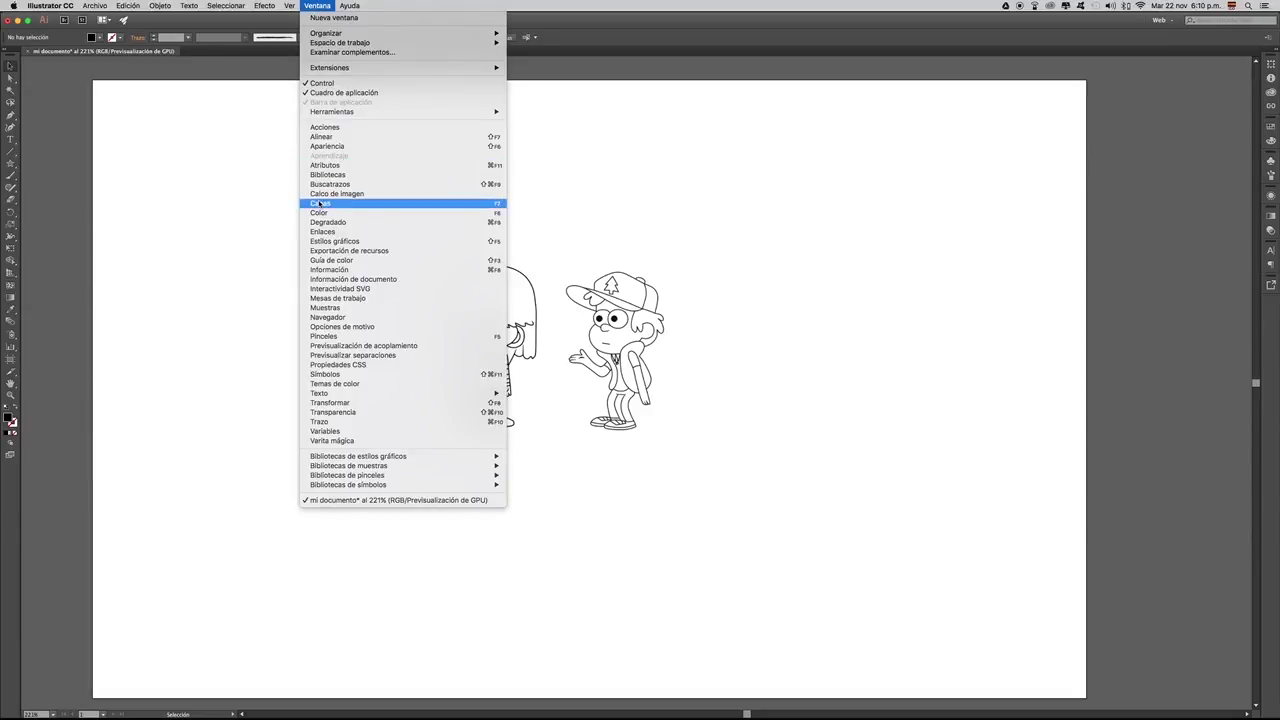
{"action": "left_click", "coordinate": [319, 203]}
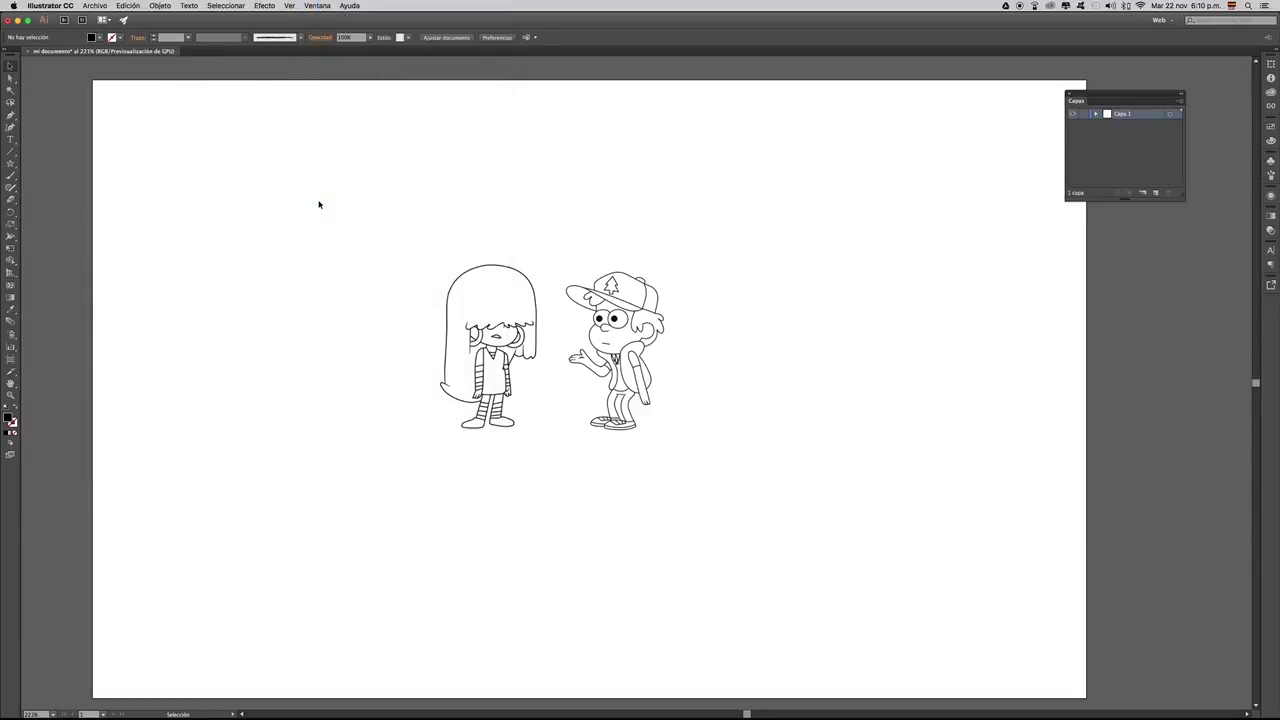
{"action": "double_click", "coordinate": [1121, 115]}
{"action": "type", "text": "mi"}
{"action": "left_click_drag", "start_coordinate": [1128, 96], "coordinate": [1155, 88]}
- Create a new layer named ojos above the lineas layer and lock the lineas layer
{"action": "key", "text": "z"}
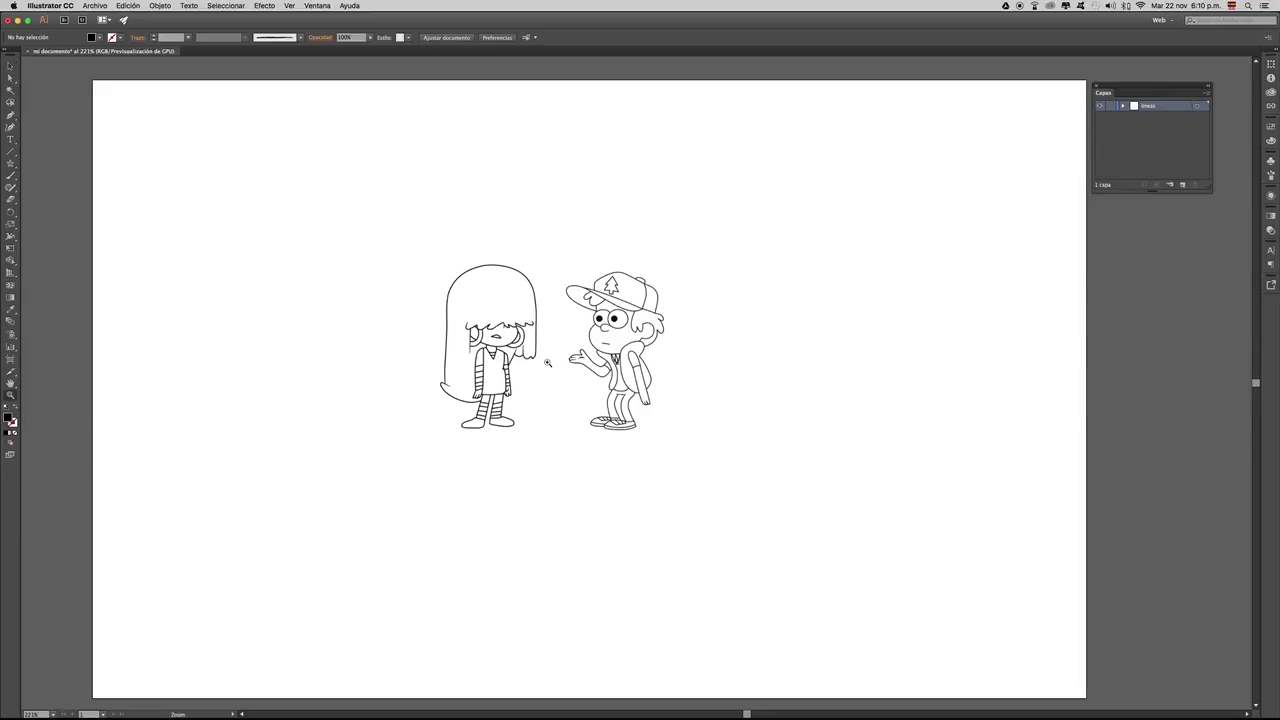
{"action": "left_click", "coordinate": [580, 351]}
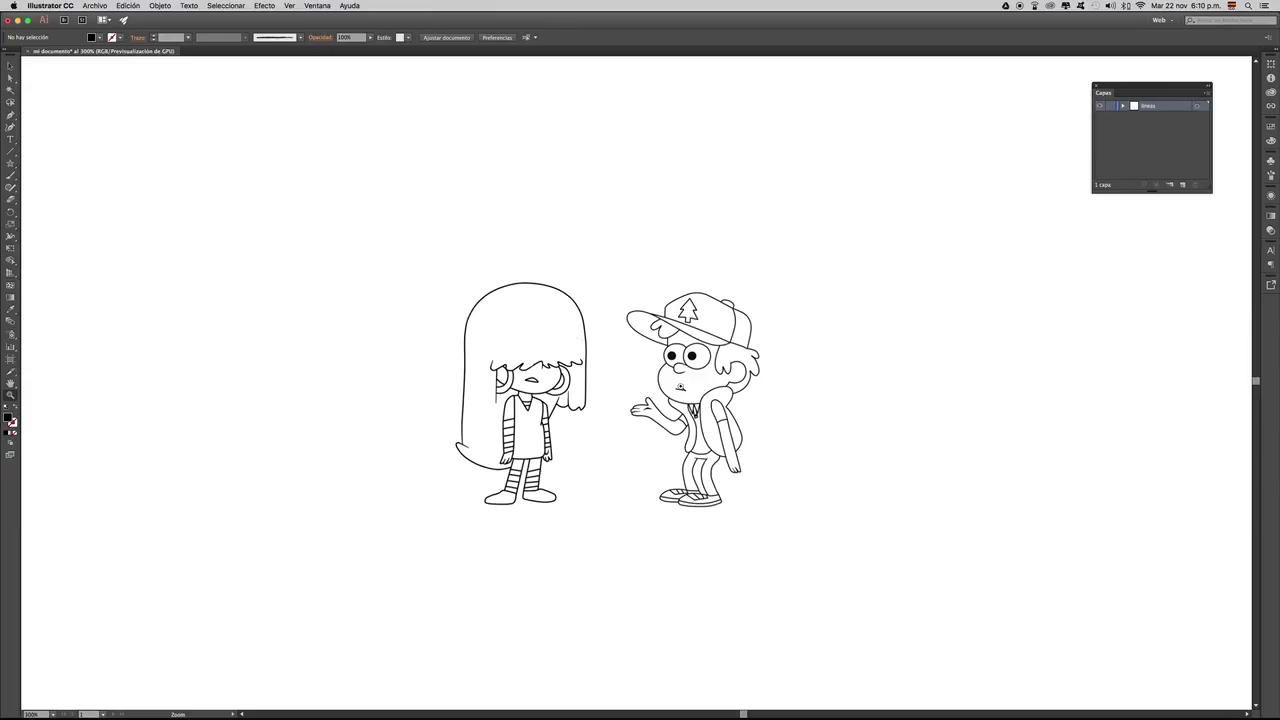
{"action": "left_click", "coordinate": [679, 388]}
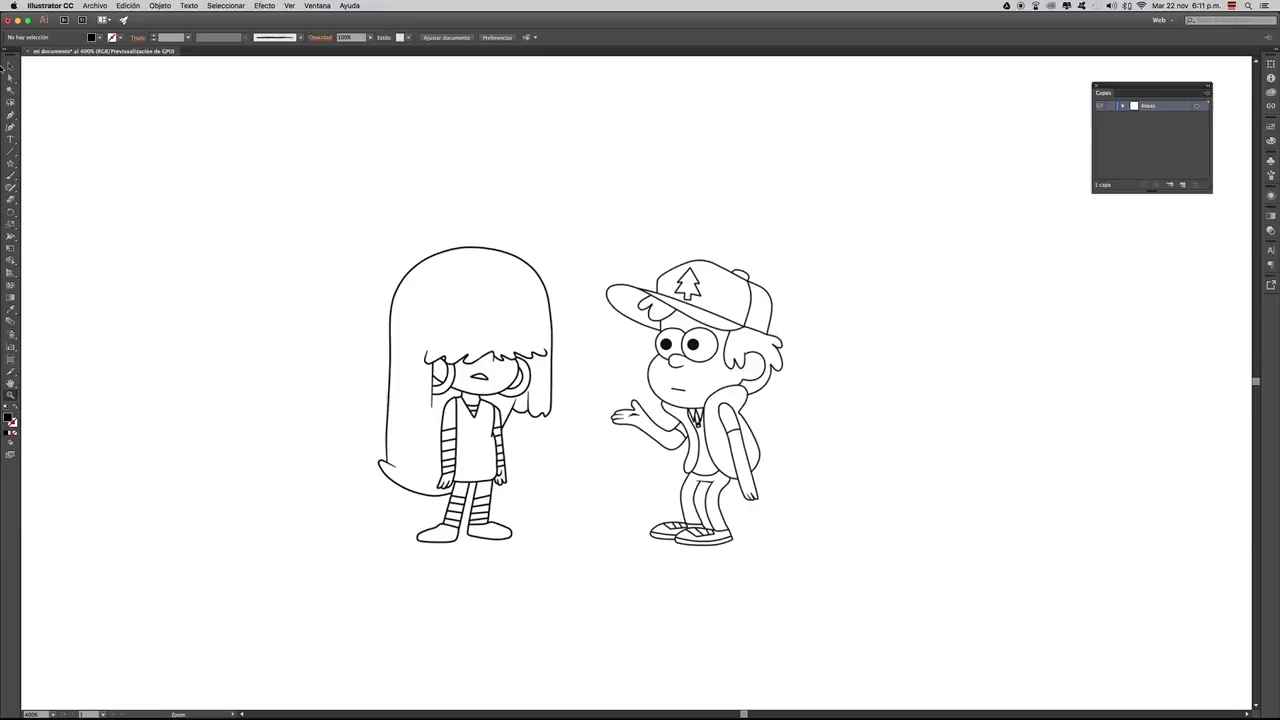
{"action": "left_click", "coordinate": [10, 66]}
{"action": "left_click", "coordinate": [1183, 186]}
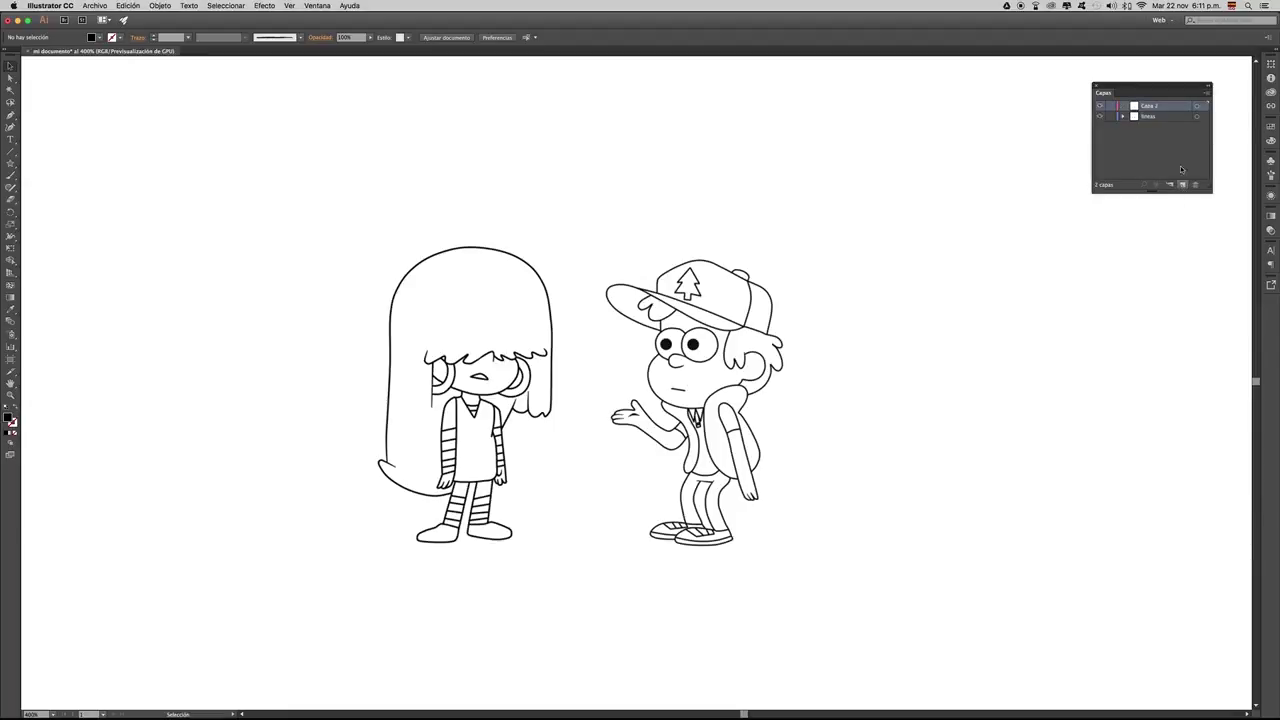
{"action": "double_click", "coordinate": [1148, 106]}
{"action": "type", "text": "color"}
{"action": "key", "text": "Return"}
{"action": "left_click", "coordinate": [1111, 117]}
- Draw a circle about 15.9 px in diameter over the larger eye of the boy with the cap using the Ellipse tool
{"action": "key", "text": "z"}
{"action": "left_click", "coordinate": [695, 352]}
{"action": "left_click", "coordinate": [609, 375]}
{"action": "left_click", "coordinate": [648, 378]}
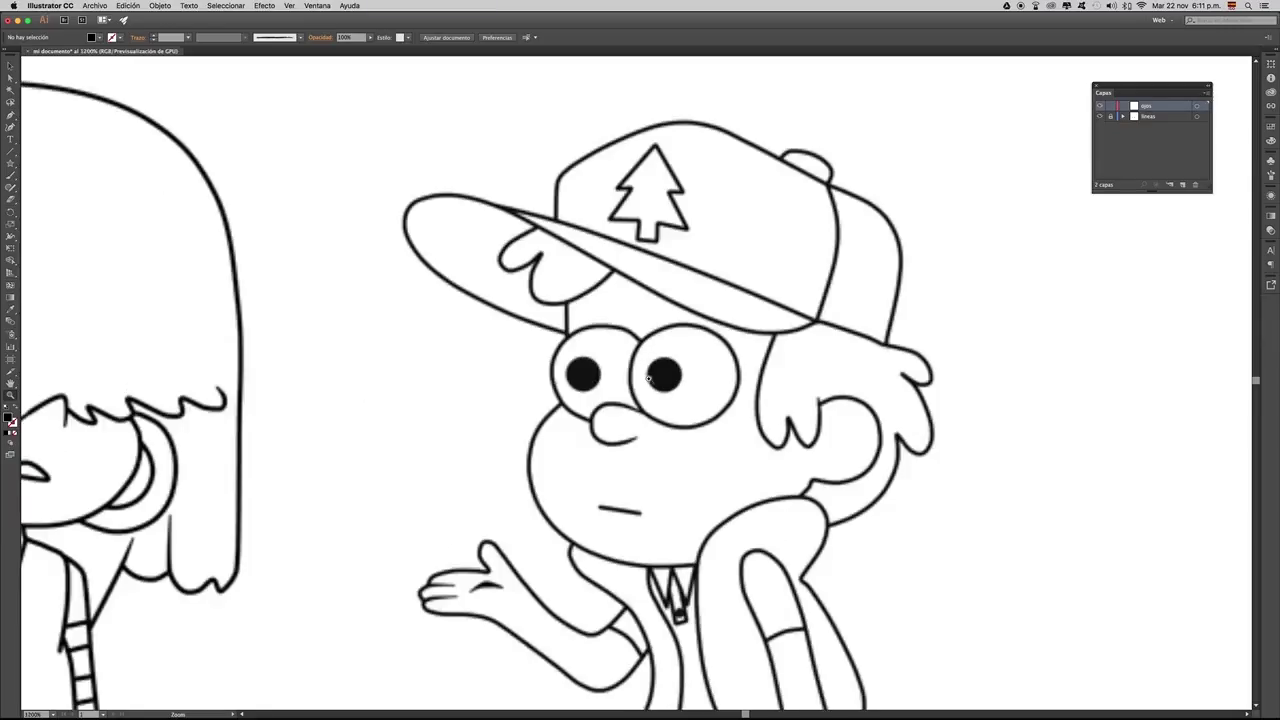
{"action": "left_click", "coordinate": [10, 66]}
{"action": "left_click", "coordinate": [10, 163]}
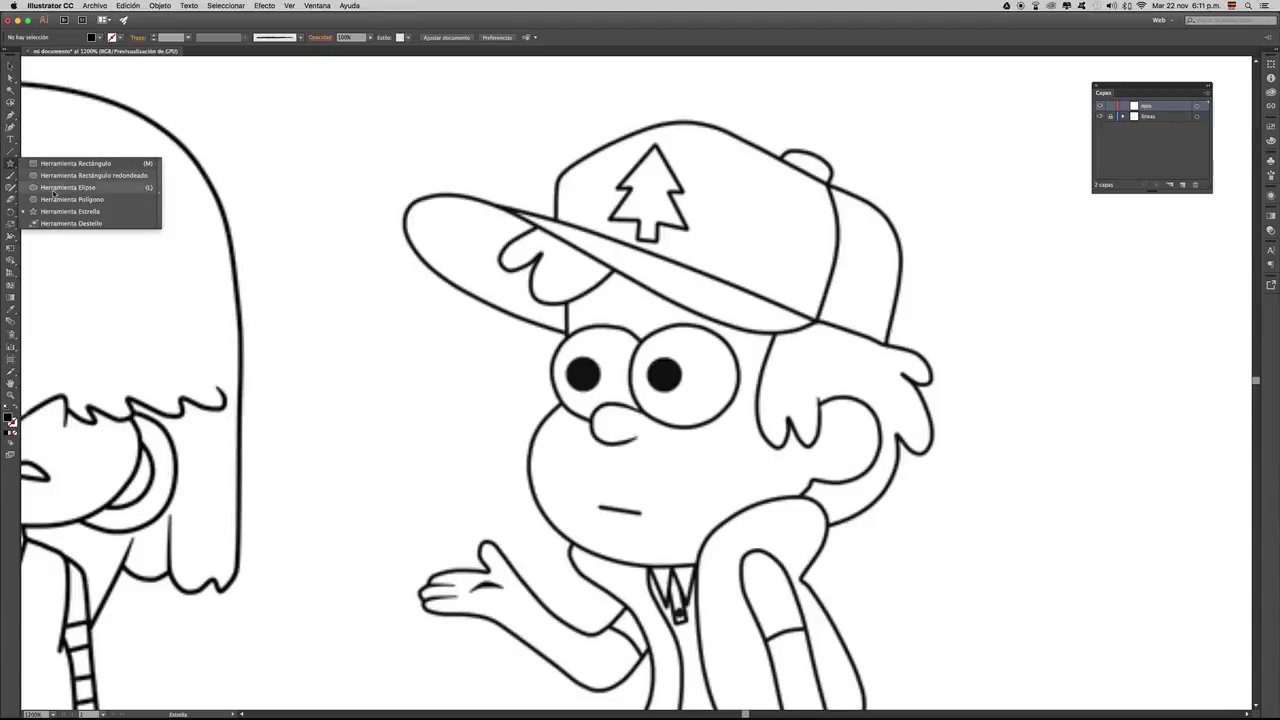
{"action": "left_click", "coordinate": [54, 188]}
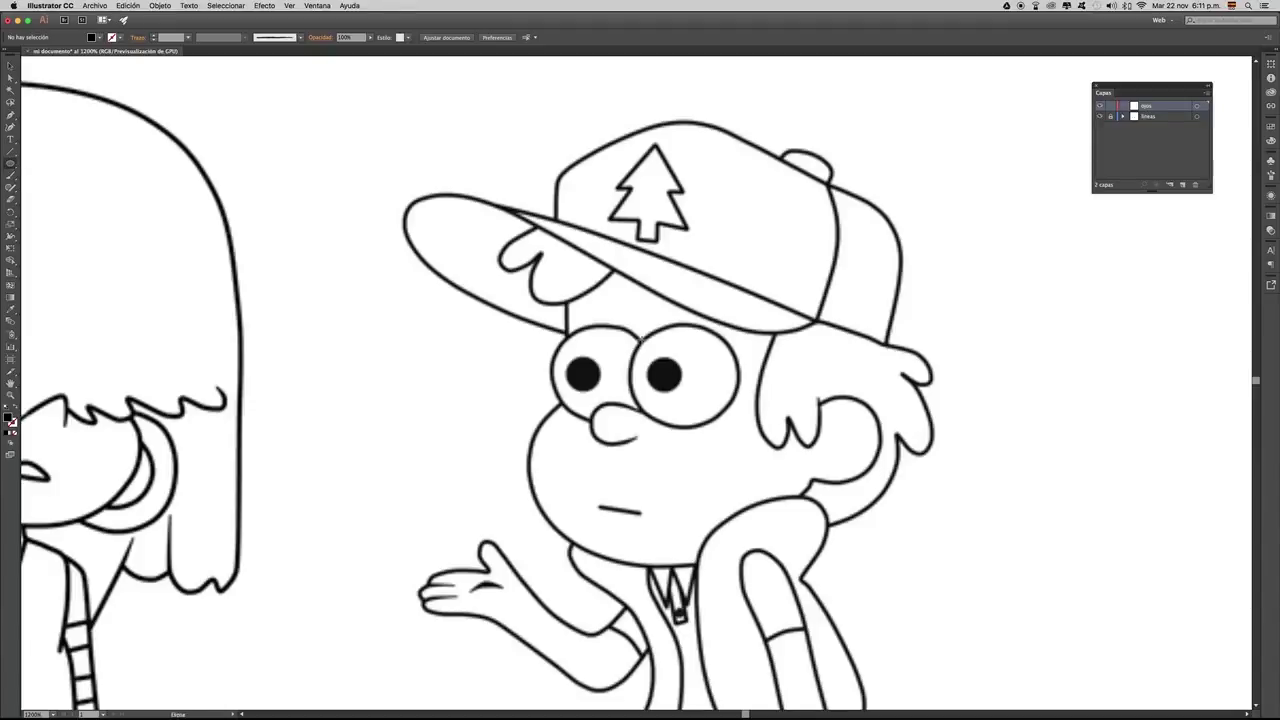
{"action": "left_click_drag", "start_coordinate": [638, 334], "coordinate": [735, 430]}
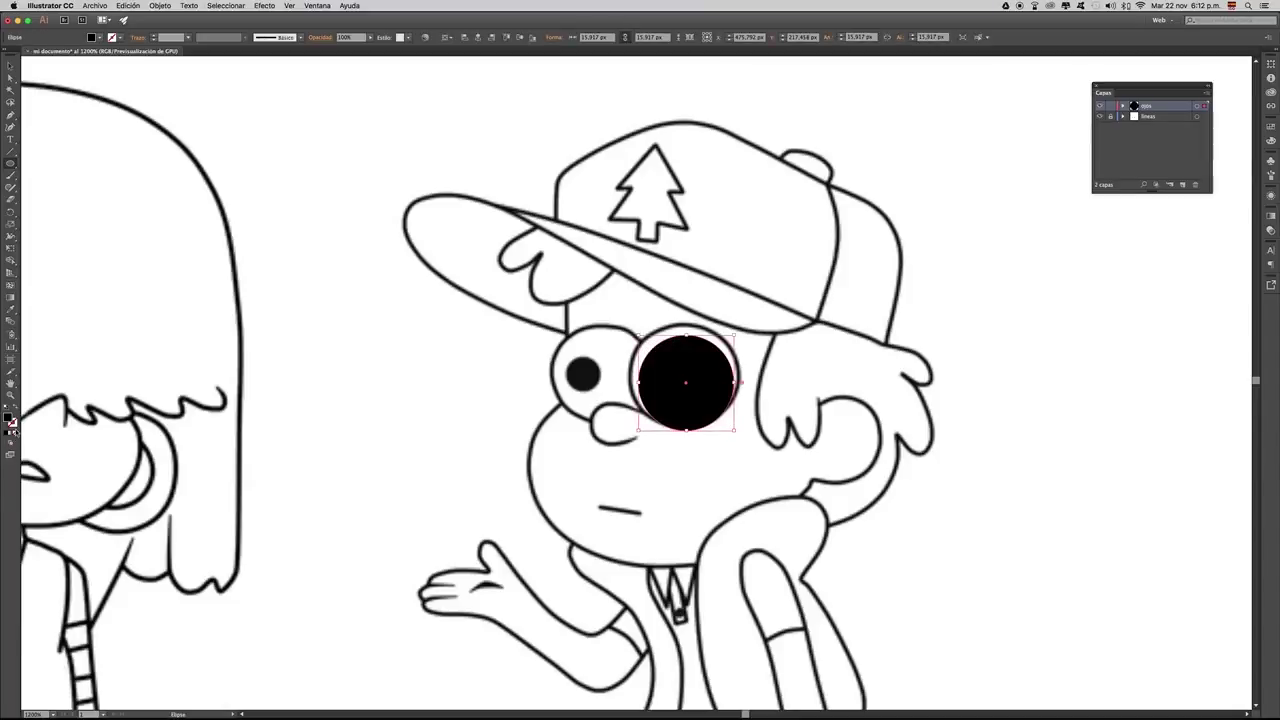
- Give the eye circle a black stroke and no fill
{"action": "left_click", "coordinate": [14, 426]}
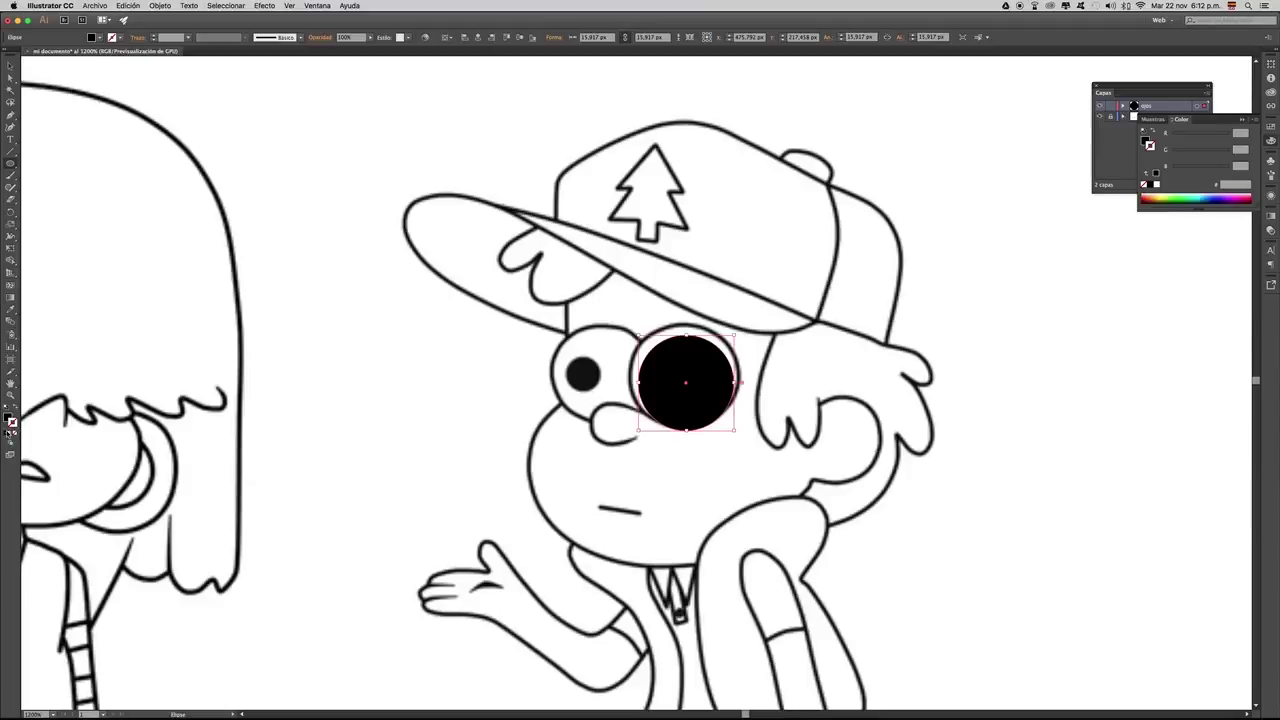
{"action": "left_click", "coordinate": [11, 432]}
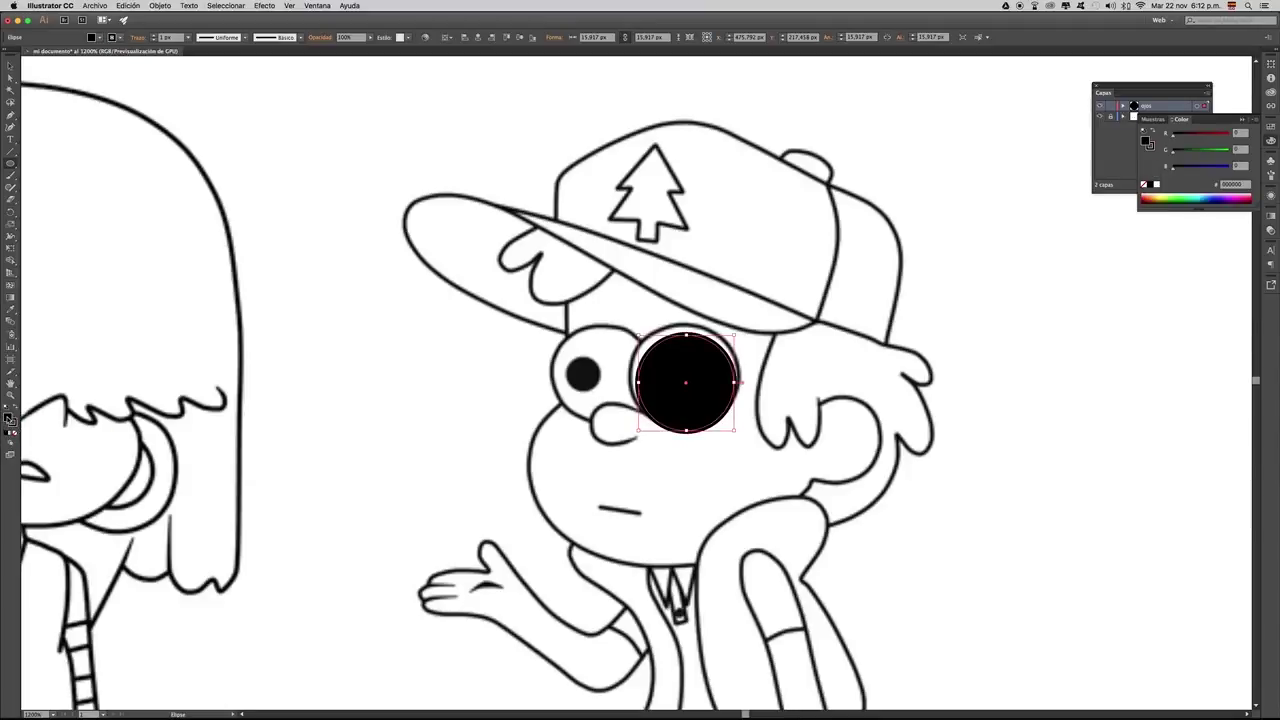
{"action": "left_click", "coordinate": [16, 434]}
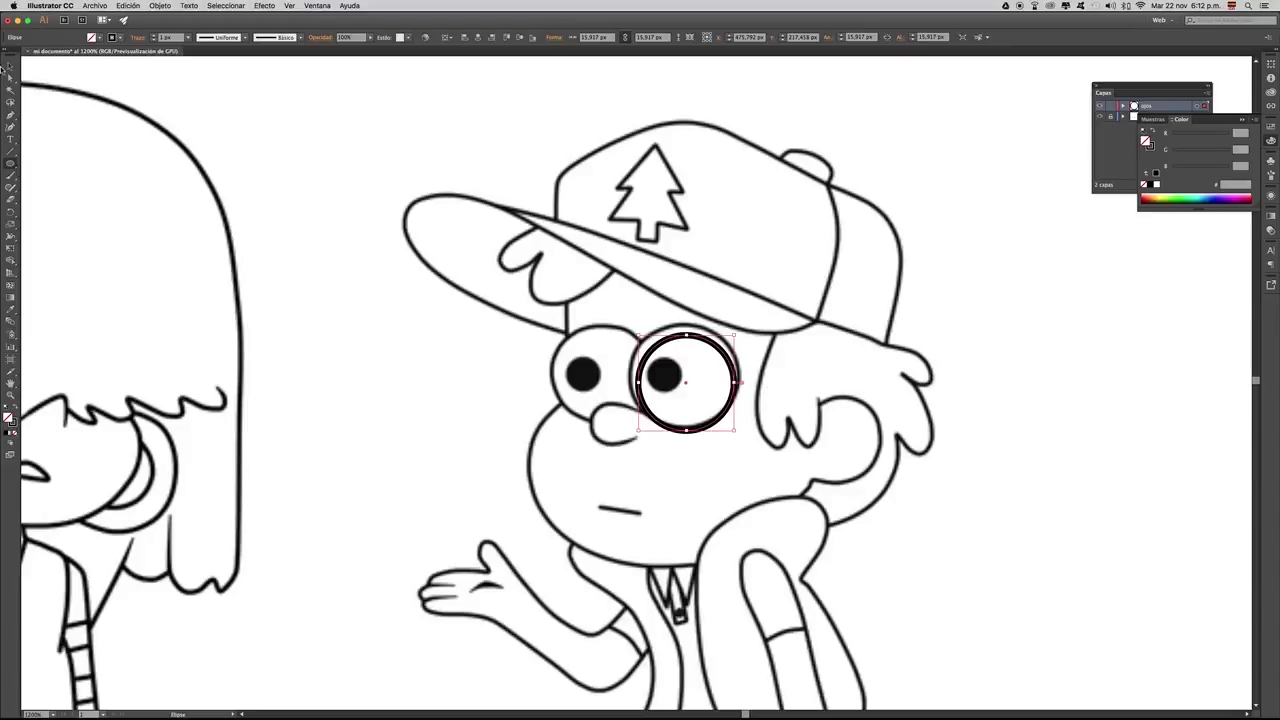
- Move and enlarge the circle to about 17.8 px in diameter so it matches the eye outline
{"action": "left_click", "coordinate": [10, 66]}
{"action": "left_click_drag", "start_coordinate": [674, 340], "coordinate": [669, 332]}
{"action": "mouse_move", "coordinate": [731, 423]}
{"action": "left_mouse_down"}
{"action": "mouse_move", "coordinate": [777, 437]}
{"action": "mouse_move", "coordinate": [744, 433]}
{"action": "left_mouse_up"}
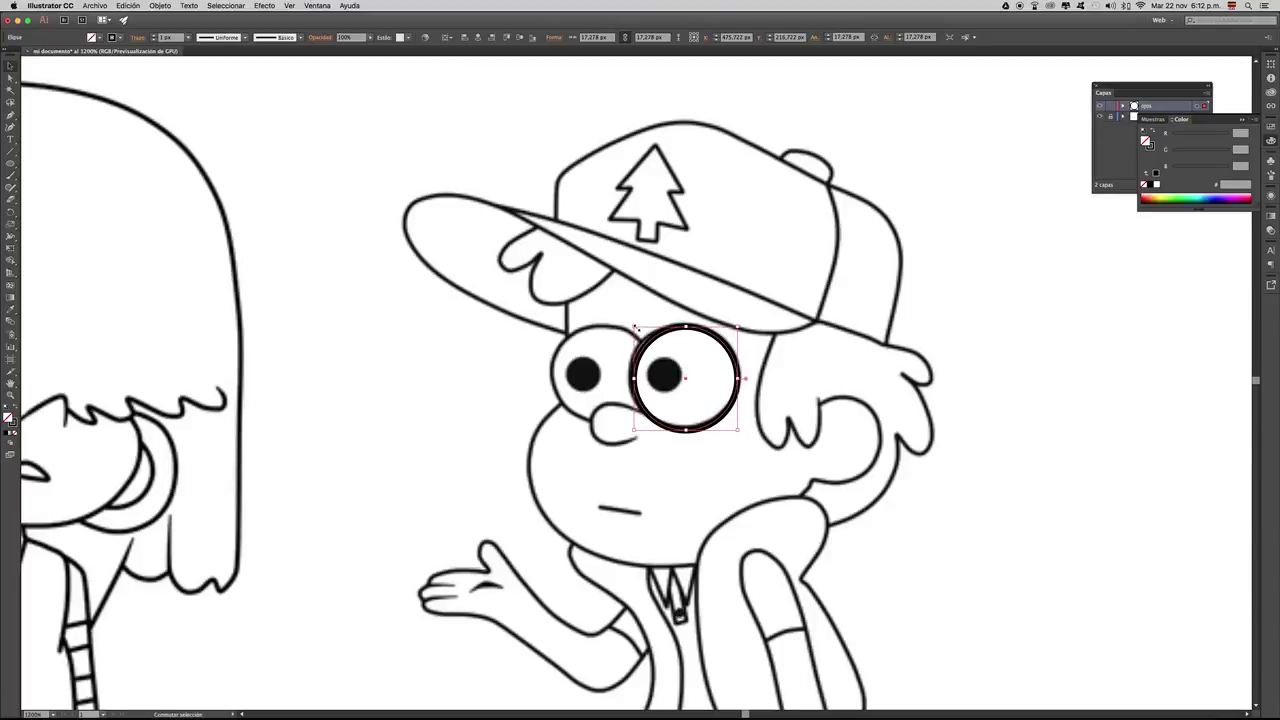
{"action": "left_click_drag", "start_coordinate": [635, 328], "coordinate": [630, 322]}
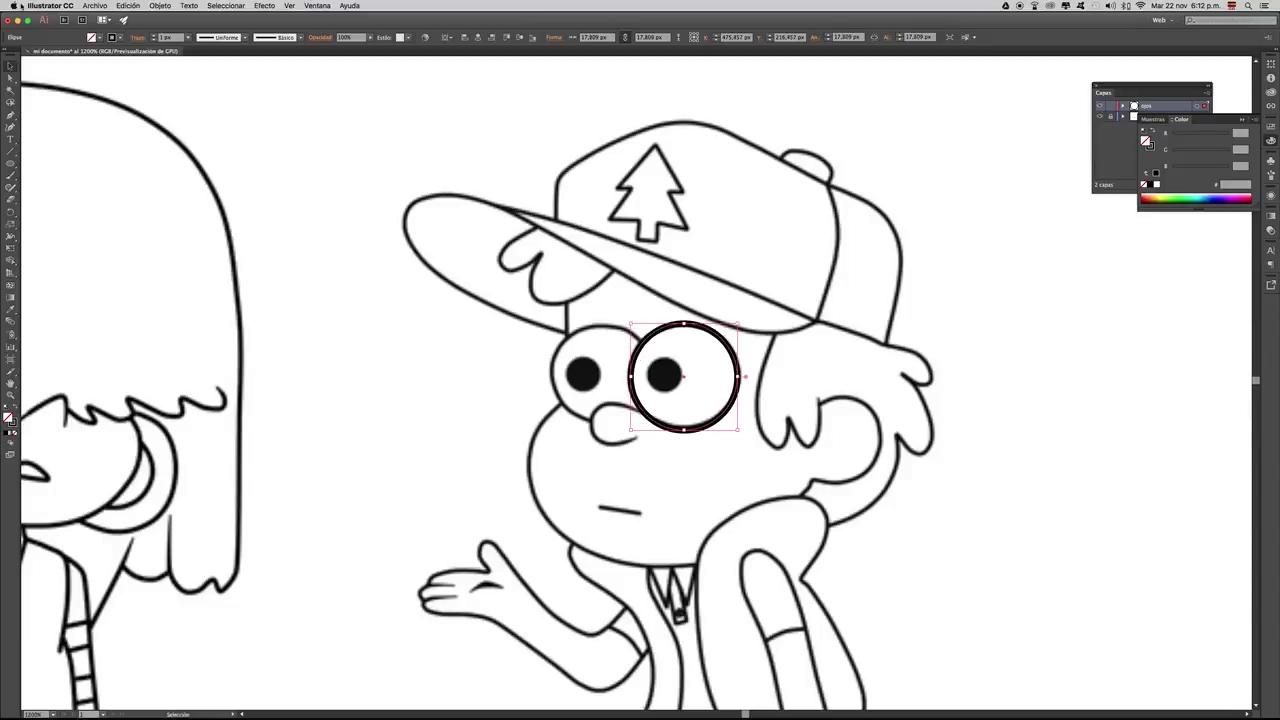
- Show the stroke settings of the eye circle and look through the available stroke weights
{"action": "left_click", "coordinate": [188, 38]}
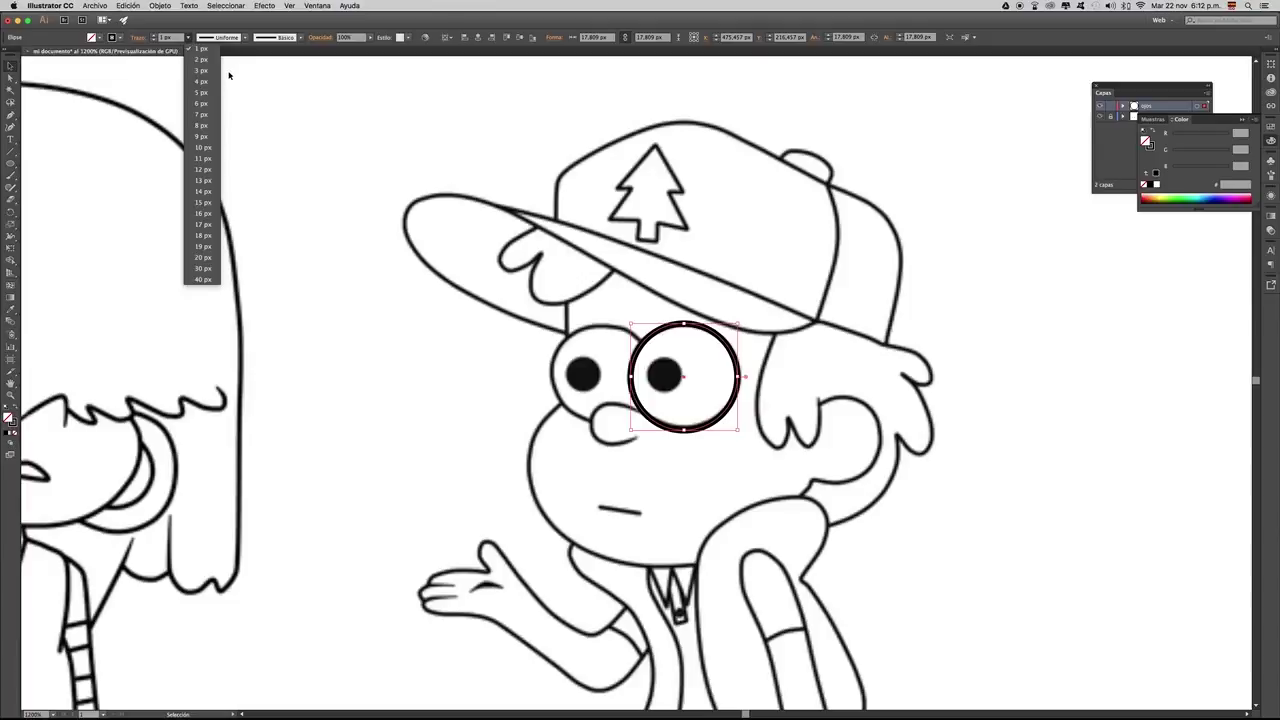
{"action": "left_click", "coordinate": [580, 129]}
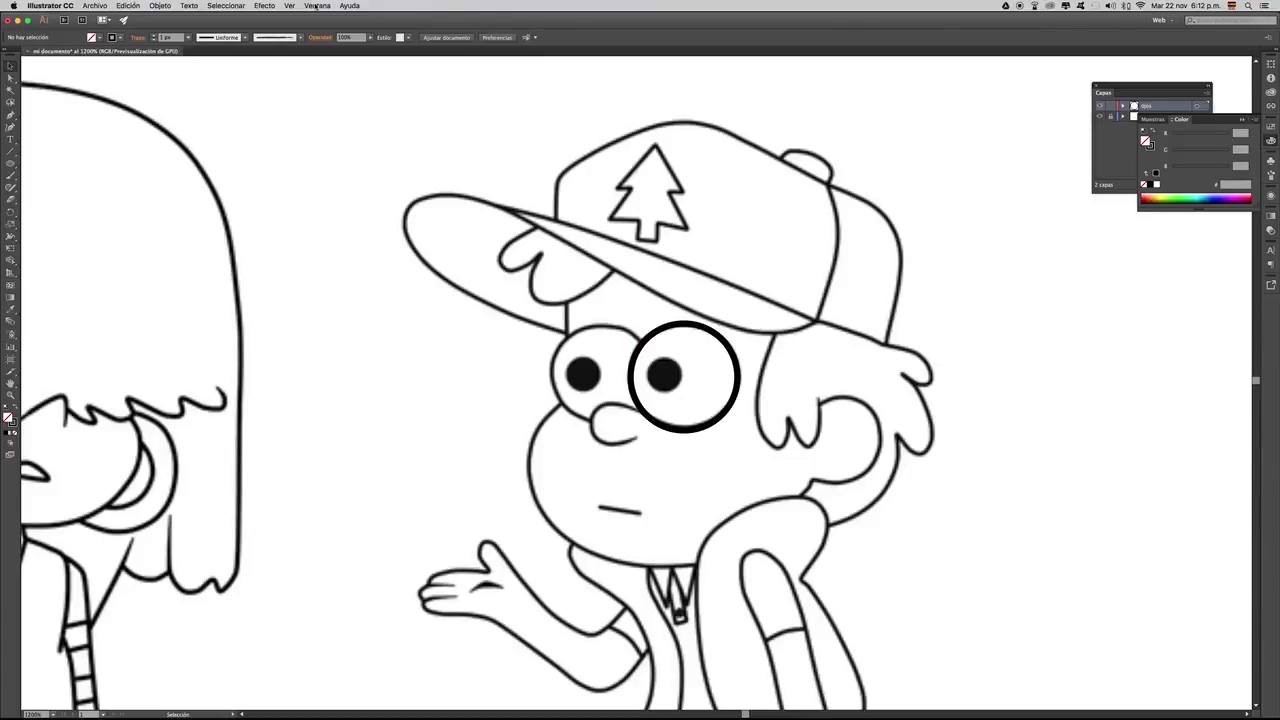
{"action": "left_click", "coordinate": [690, 326]}
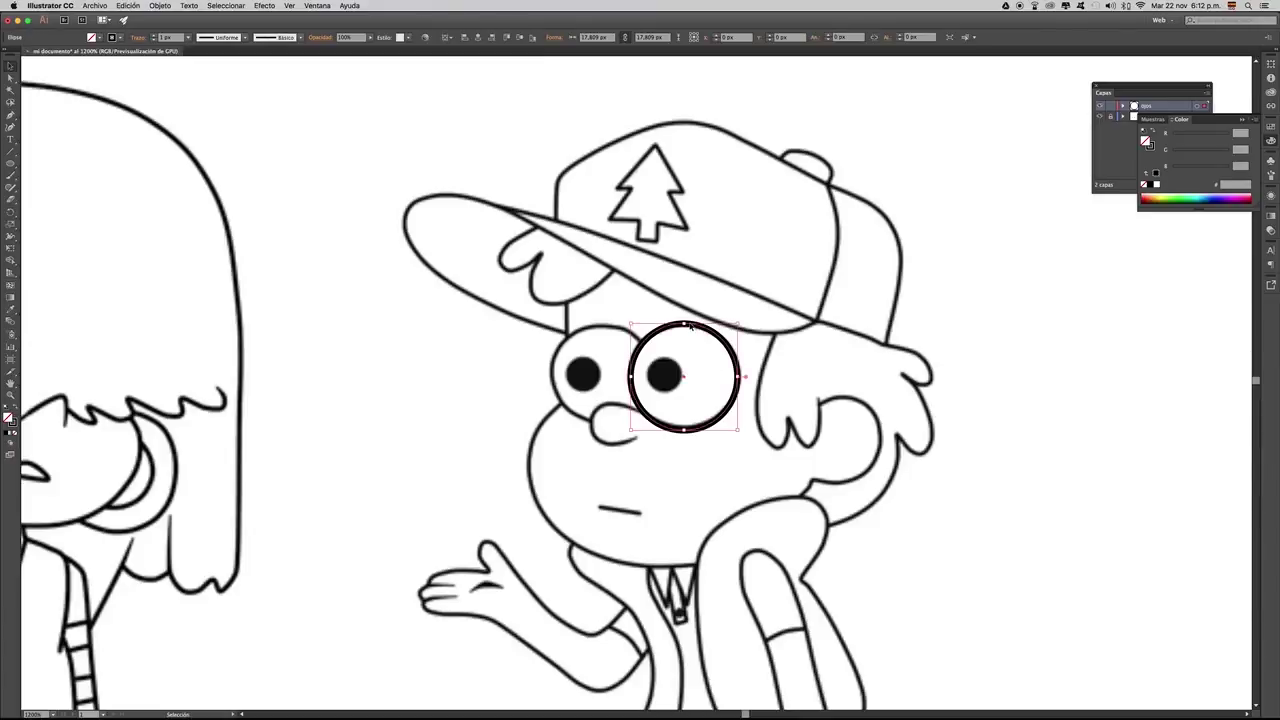
{"action": "left_click", "coordinate": [315, 6]}
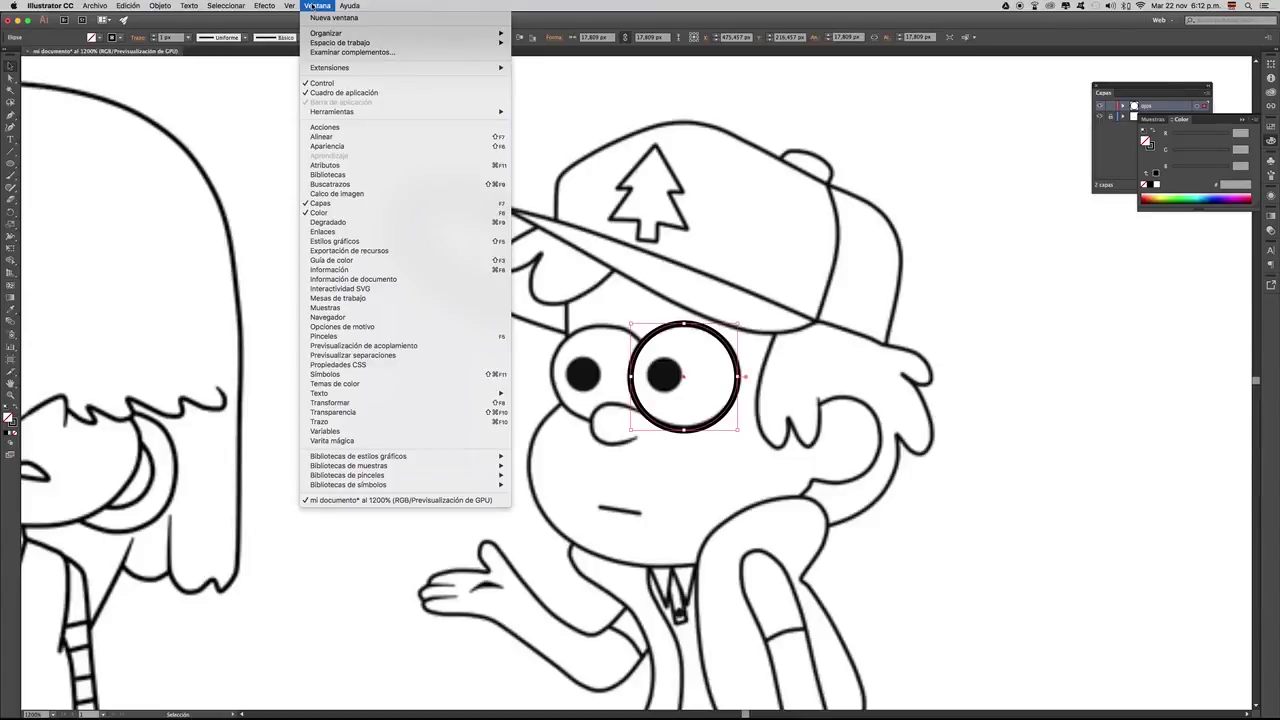
{"action": "left_click", "coordinate": [335, 421]}
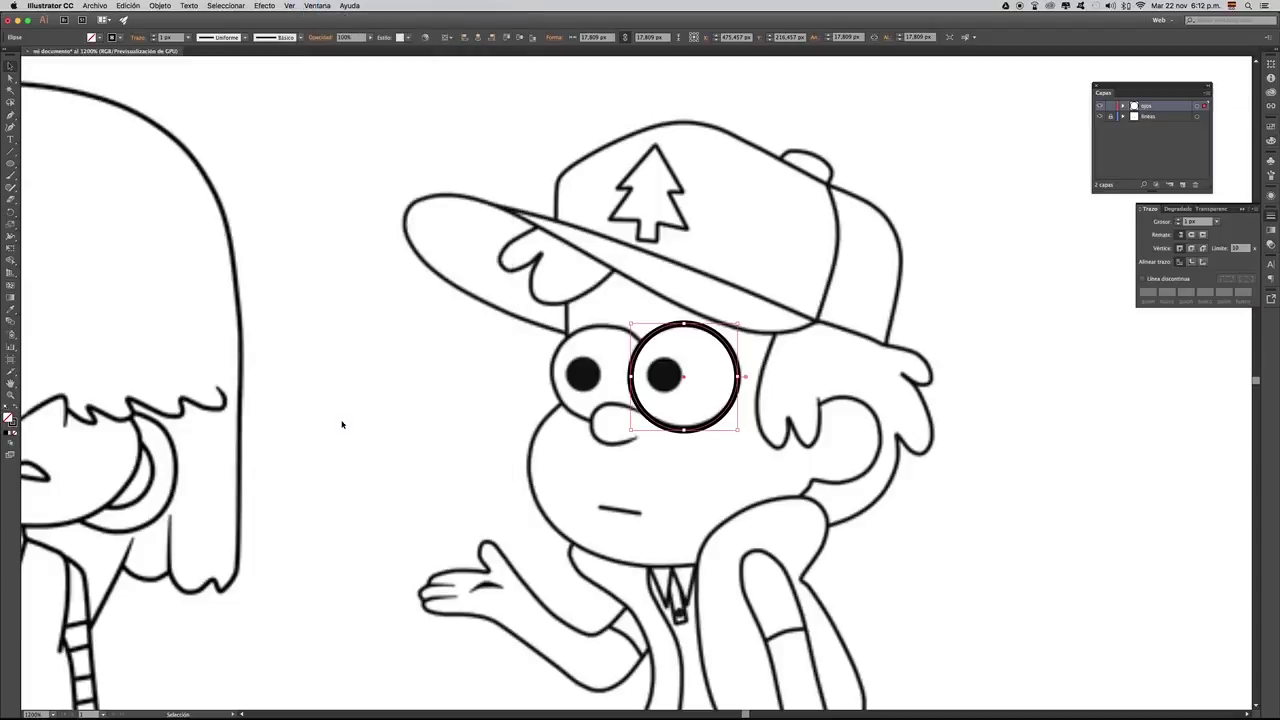
{"action": "left_click", "coordinate": [1217, 223]}
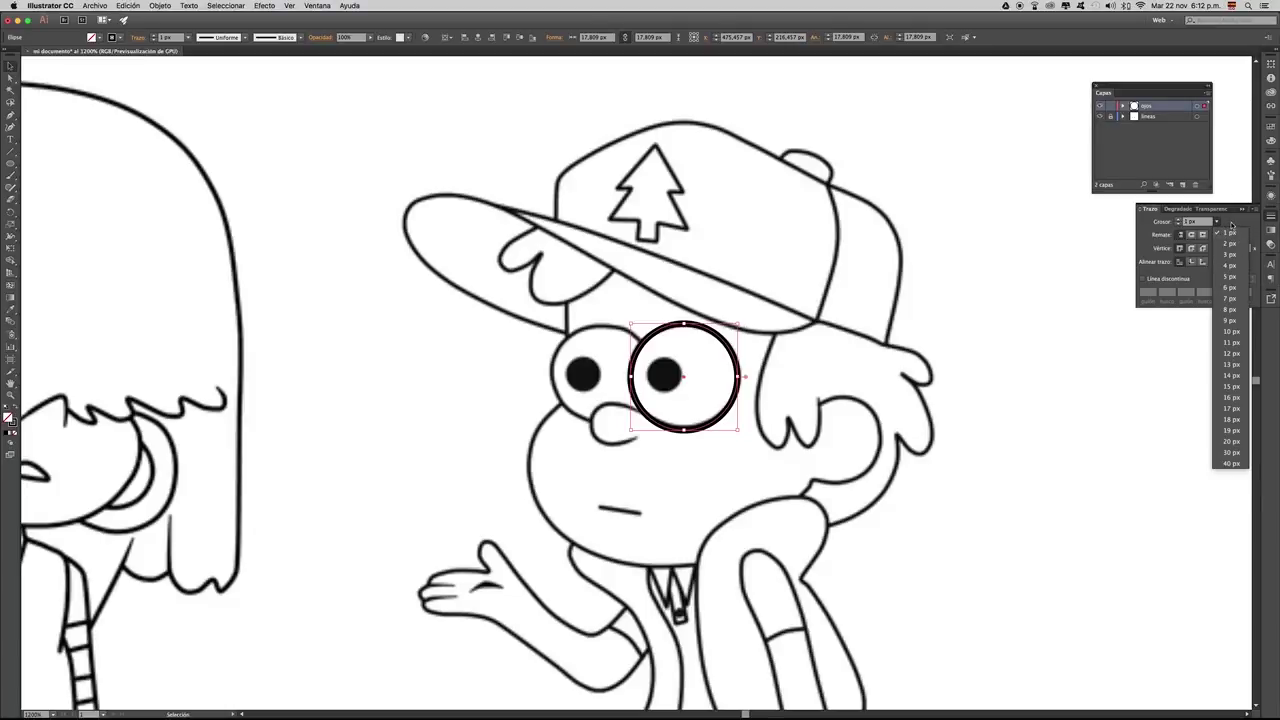
{"action": "left_click", "coordinate": [1232, 225]}
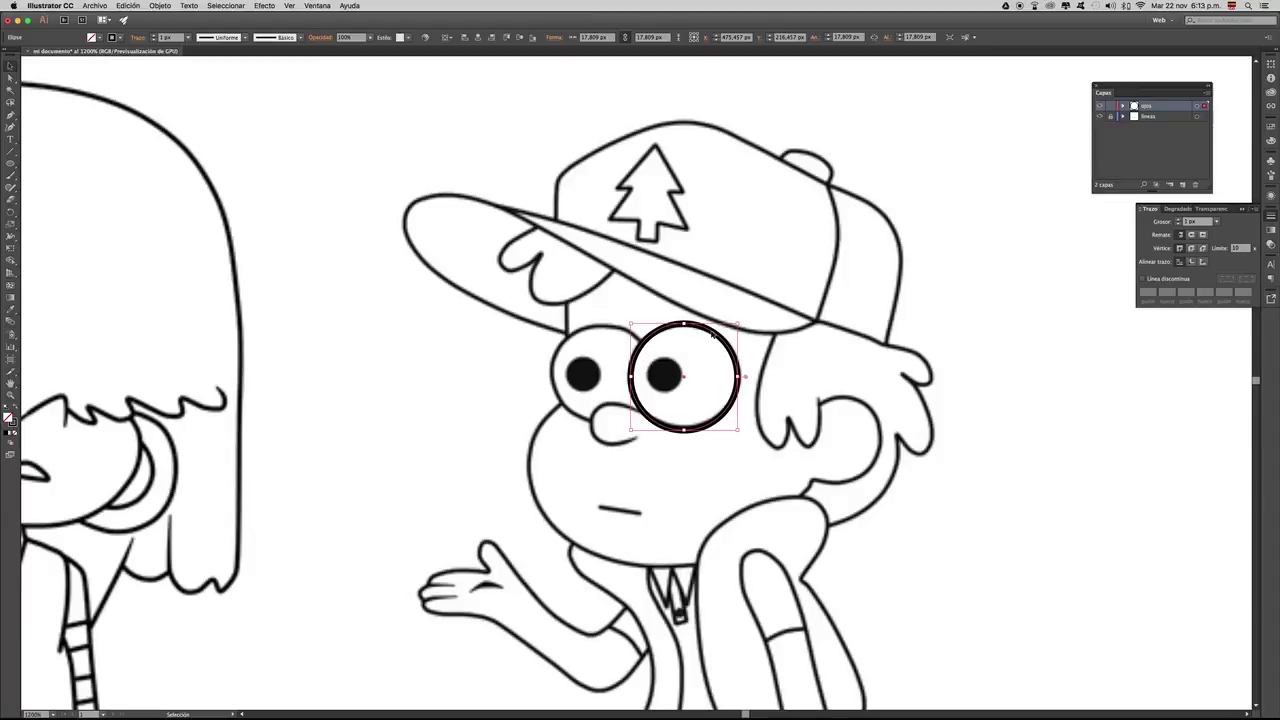
- Copy the larger eye circle onto the boy's smaller eye and shrink the copy to about 16.9 px in diameter
{"action": "left_click_drag", "start_coordinate": [712, 337], "coordinate": [630, 336]}
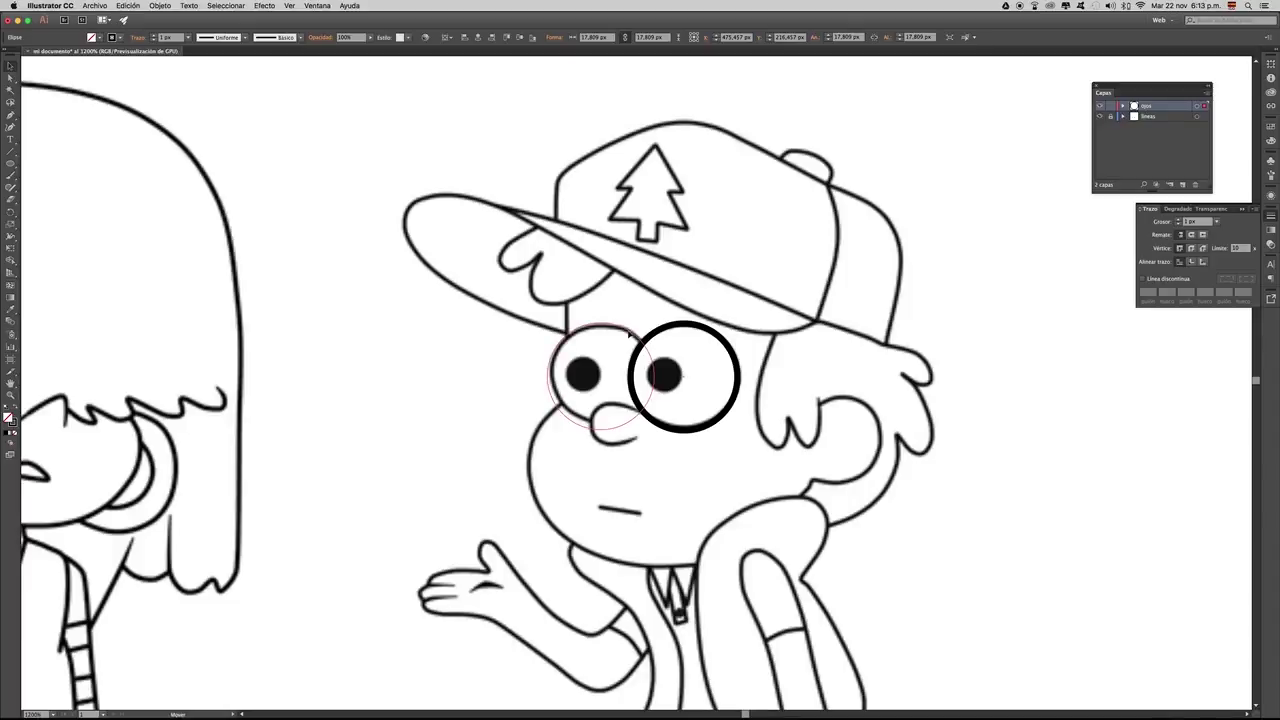
{"action": "left_click_drag", "start_coordinate": [630, 336], "coordinate": [583, 334]}
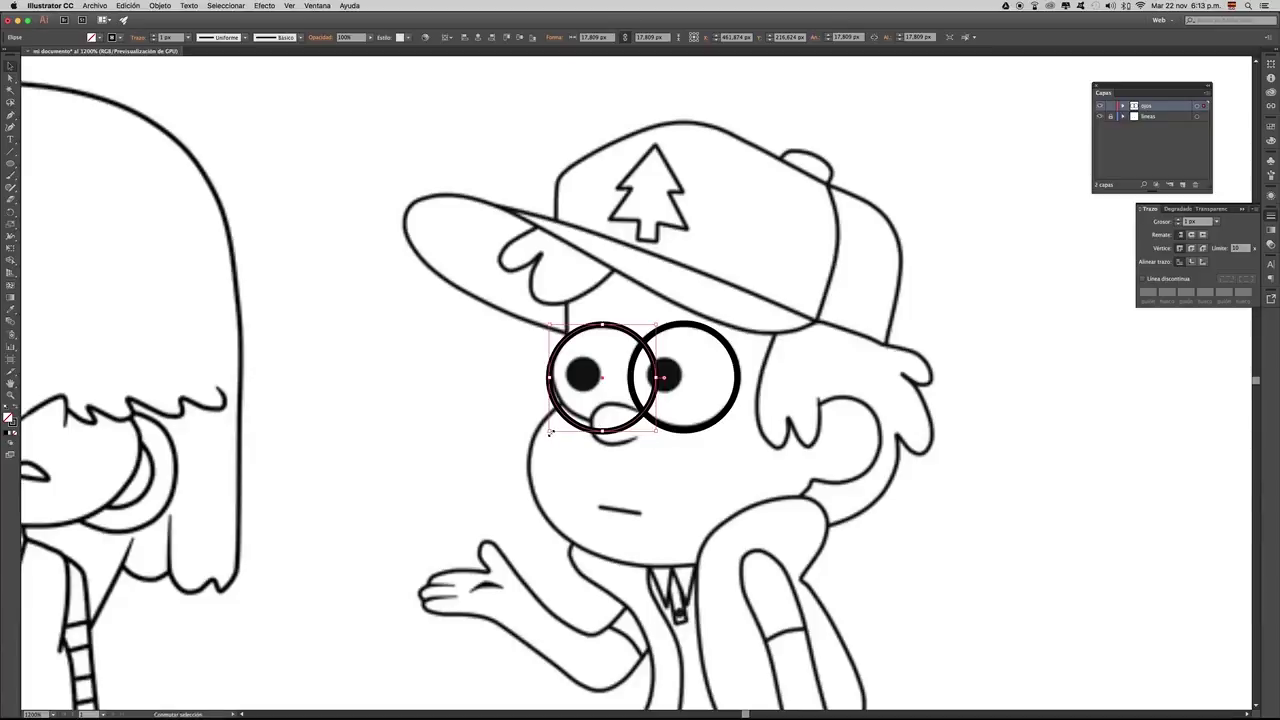
{"action": "left_click_drag", "start_coordinate": [550, 431], "coordinate": [555, 425]}
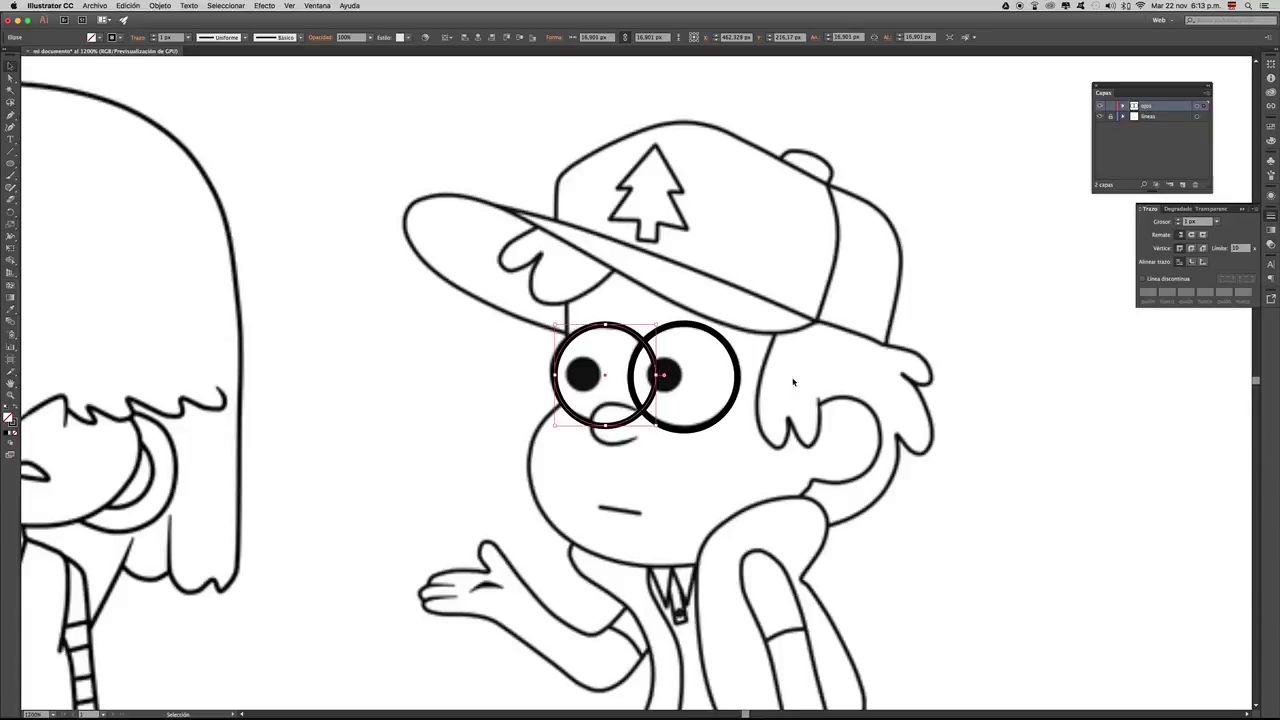
- Draw a circle about 5.1 px in diameter over the larger eye's pupil with the Ellipse tool, with black fill and no stroke
{"action": "left_click", "coordinate": [668, 380]}
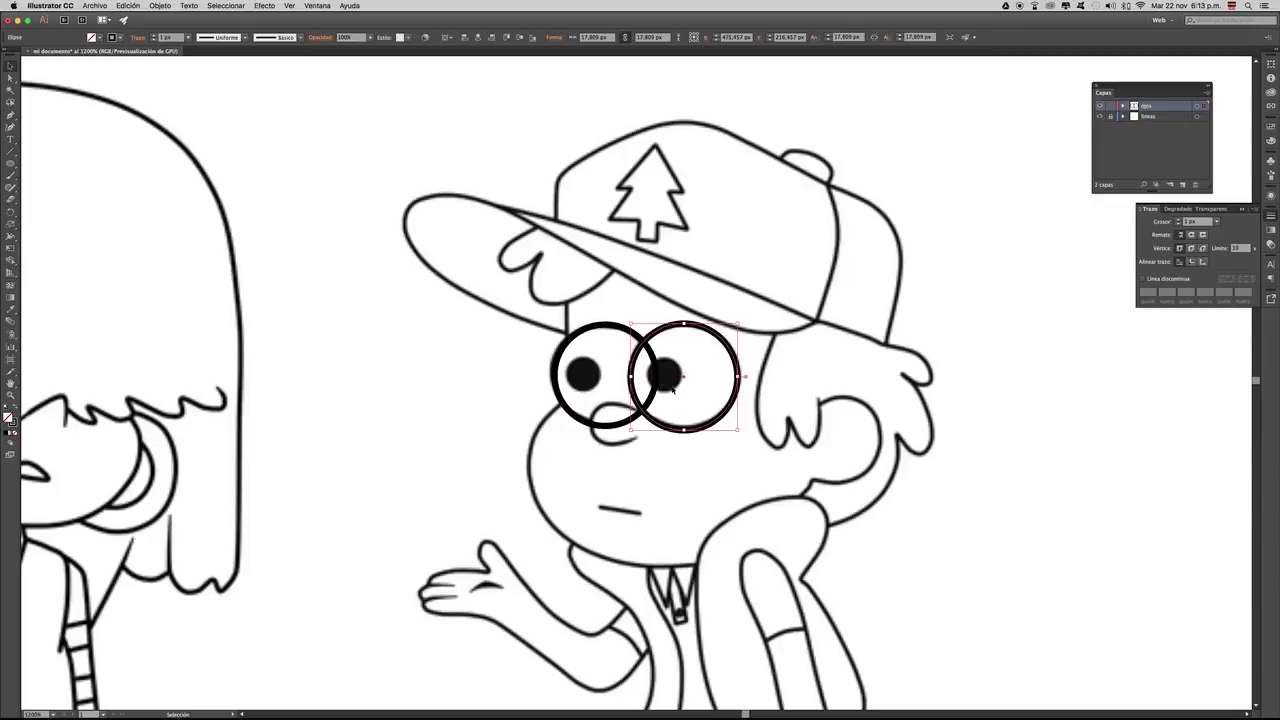
{"action": "key", "text": "l"}
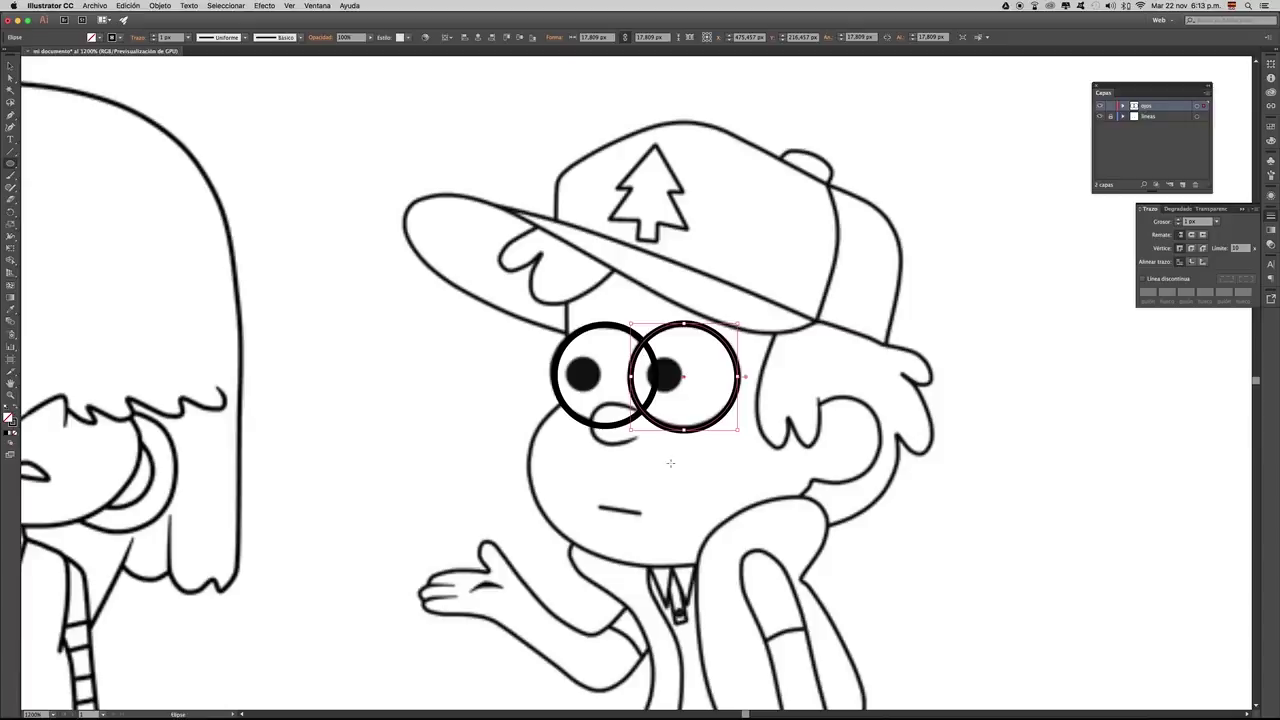
{"action": "left_click_drag", "start_coordinate": [651, 362], "coordinate": [678, 389]}
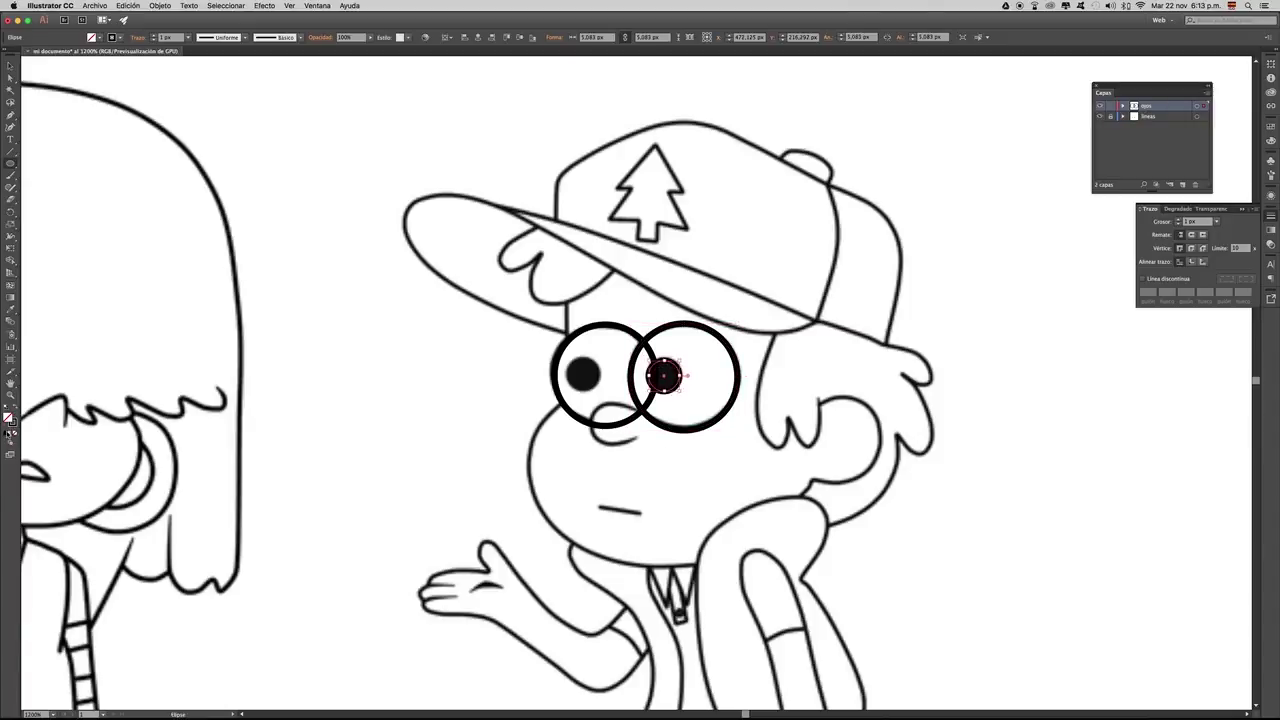
{"action": "left_click", "coordinate": [9, 432]}
{"action": "left_click", "coordinate": [13, 426]}
{"action": "left_click", "coordinate": [14, 432]}
{"action": "key", "text": "v"}
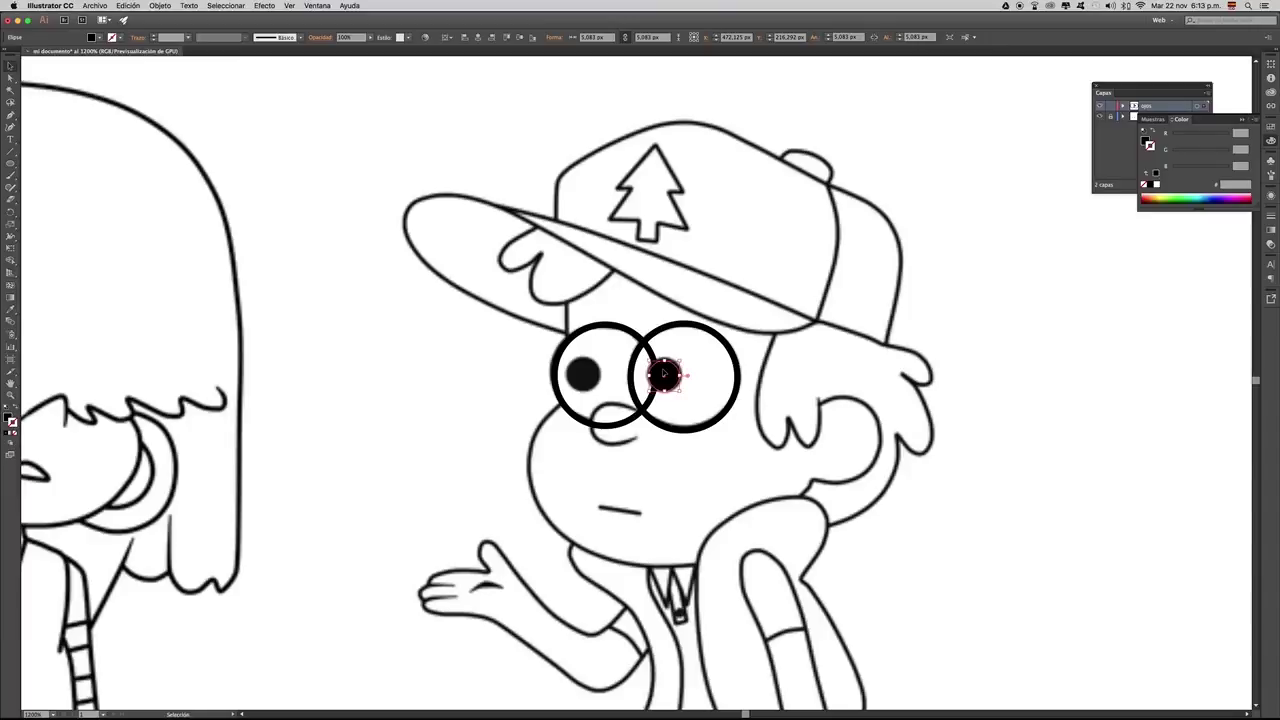
- Copy the black pupil circle onto the pupil of the smaller eye
{"action": "left_click_drag", "start_coordinate": [663, 373], "coordinate": [583, 371]}
{"action": "left_click", "coordinate": [664, 375]}
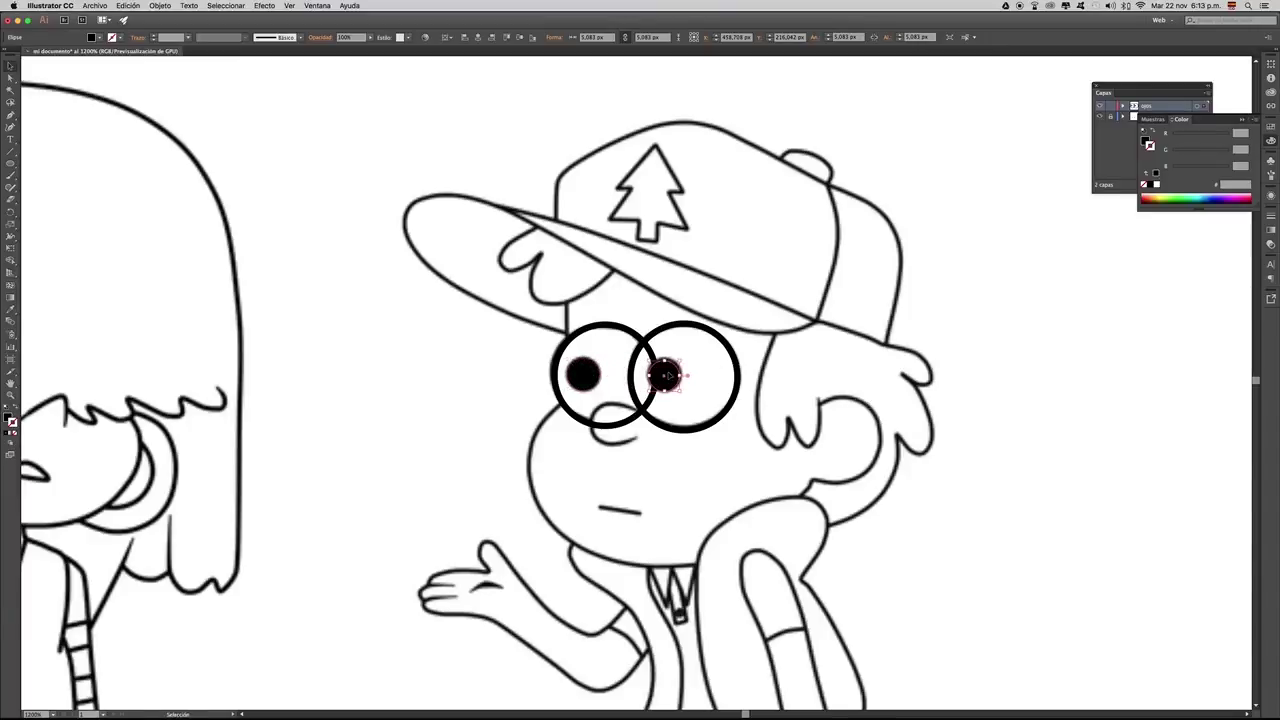
{"action": "left_click", "coordinate": [616, 330]}
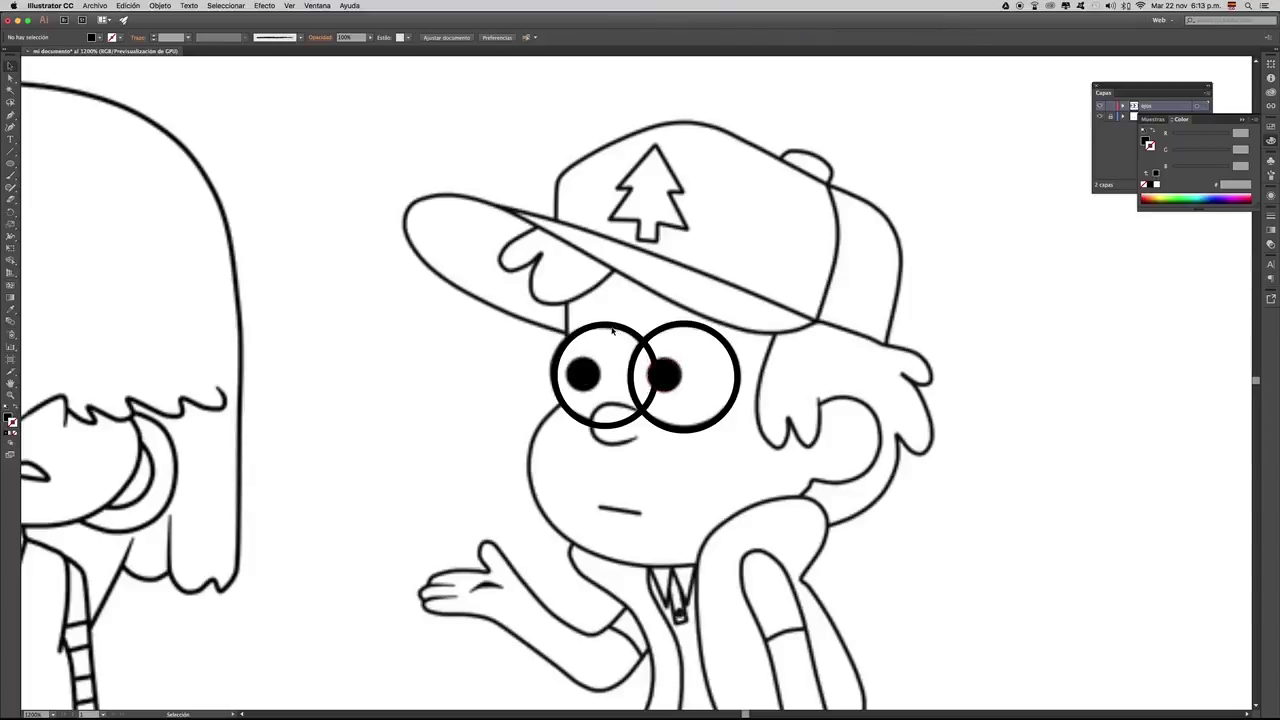
- Fill the smaller eye circle with the off-white color #f7f7f2
{"action": "left_click", "coordinate": [618, 330]}
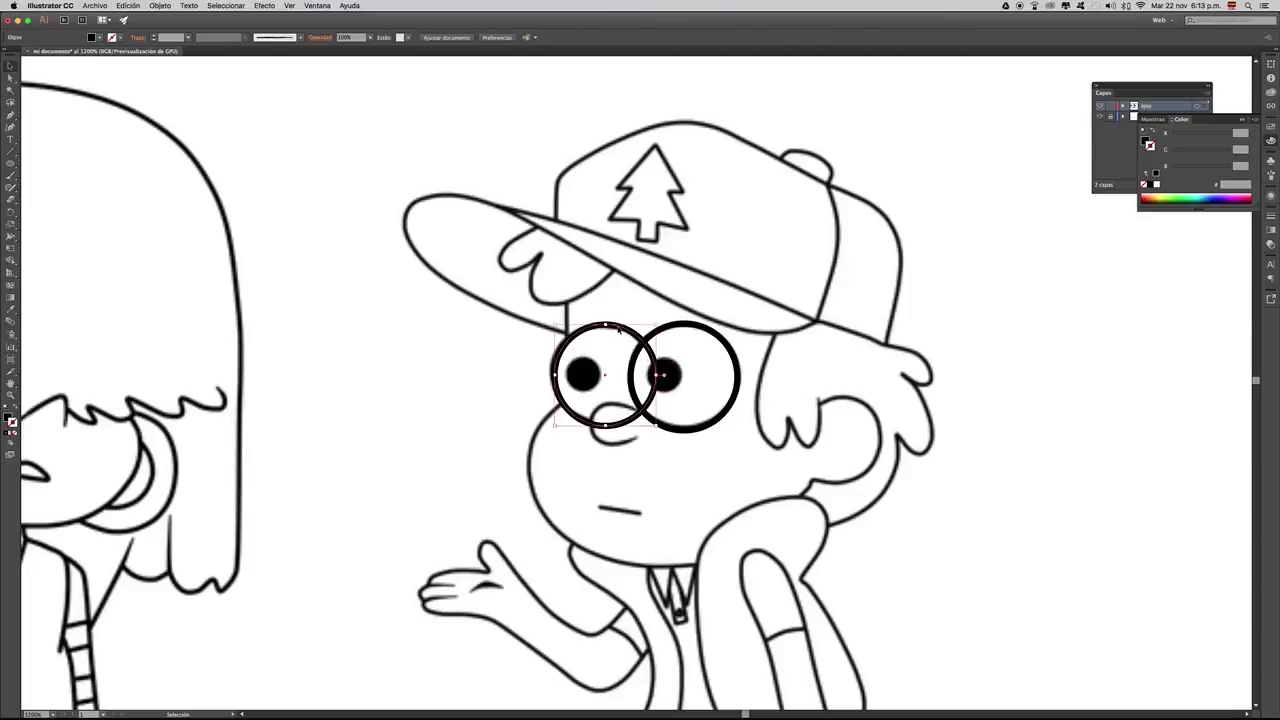
{"action": "double_click", "coordinate": [8, 418]}
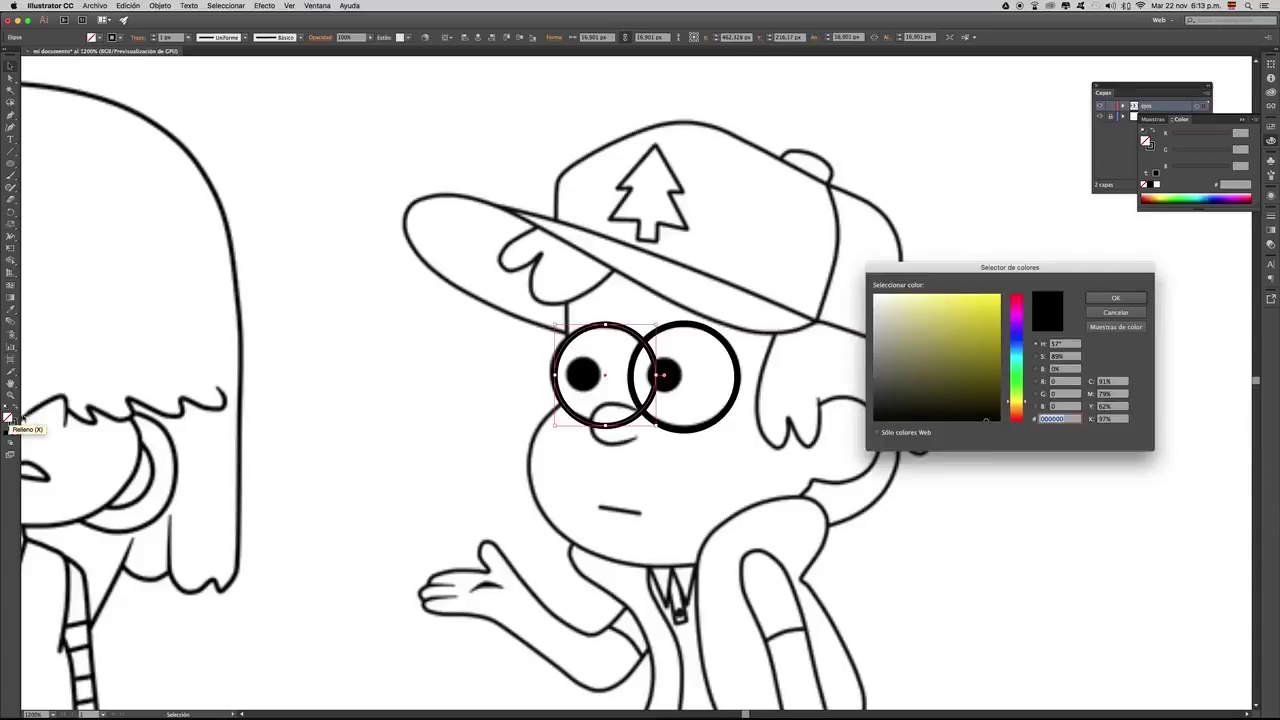
{"action": "type", "text": "f7f7f2"}
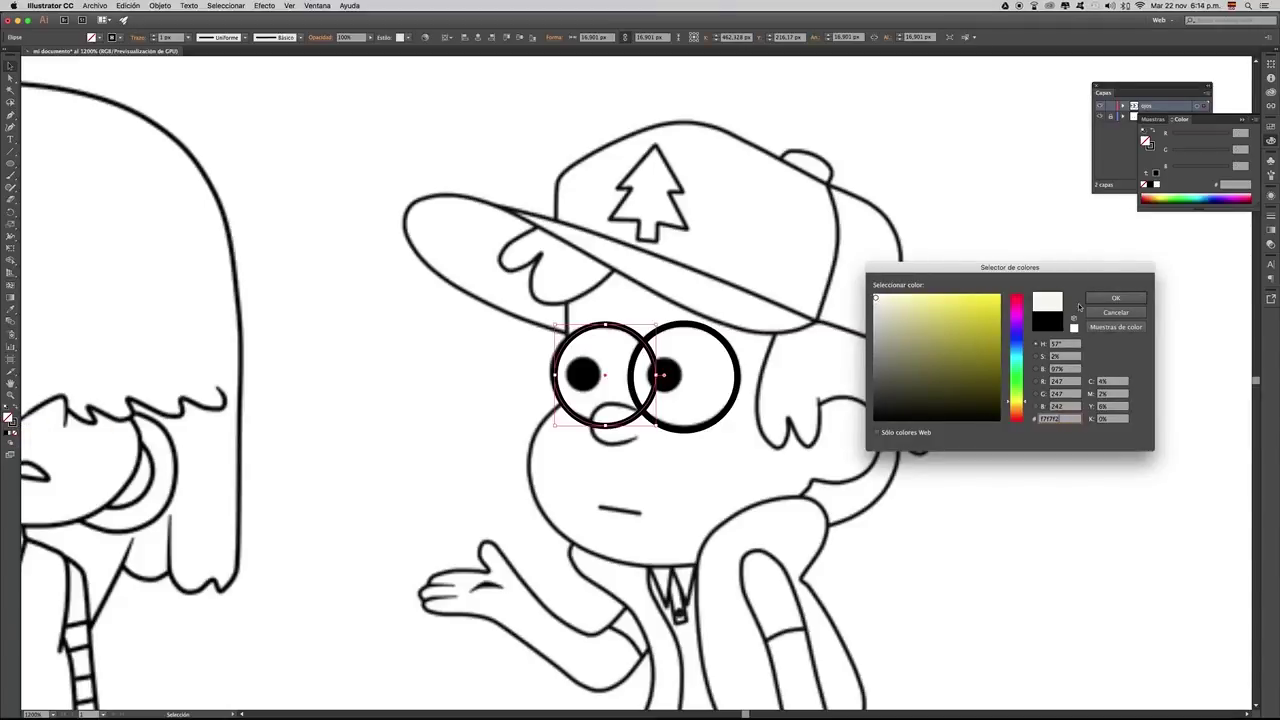
{"action": "left_click", "coordinate": [1100, 299]}
- Apply the smaller eye's off-white fill to the larger eye circle with the Eyedropper tool
{"action": "left_click", "coordinate": [689, 334]}
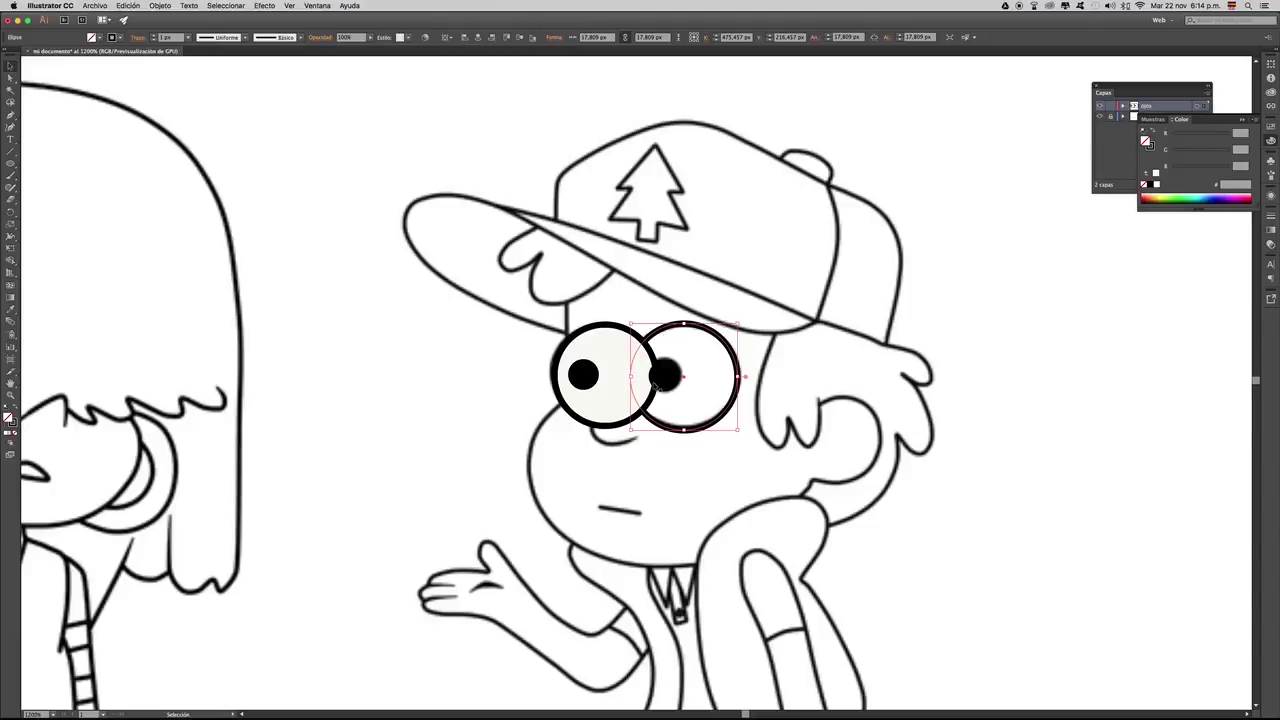
{"action": "left_click", "coordinate": [8, 310]}
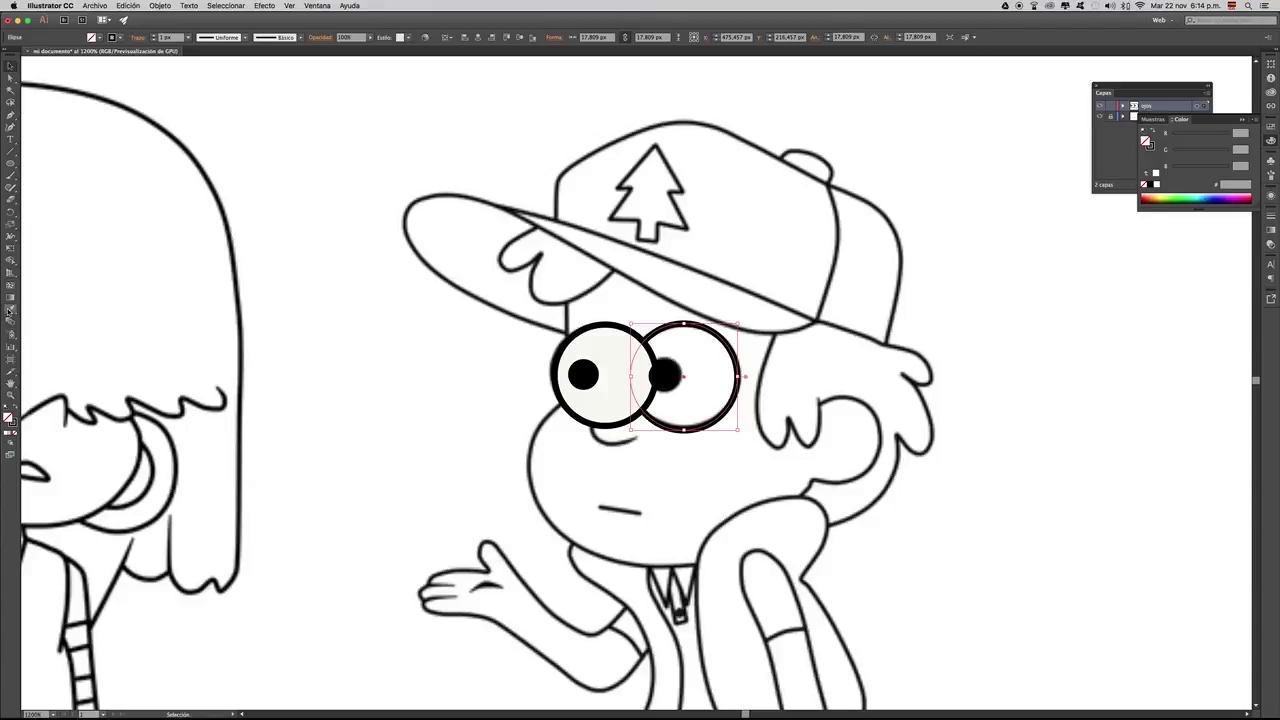
{"action": "left_click", "coordinate": [8, 310]}
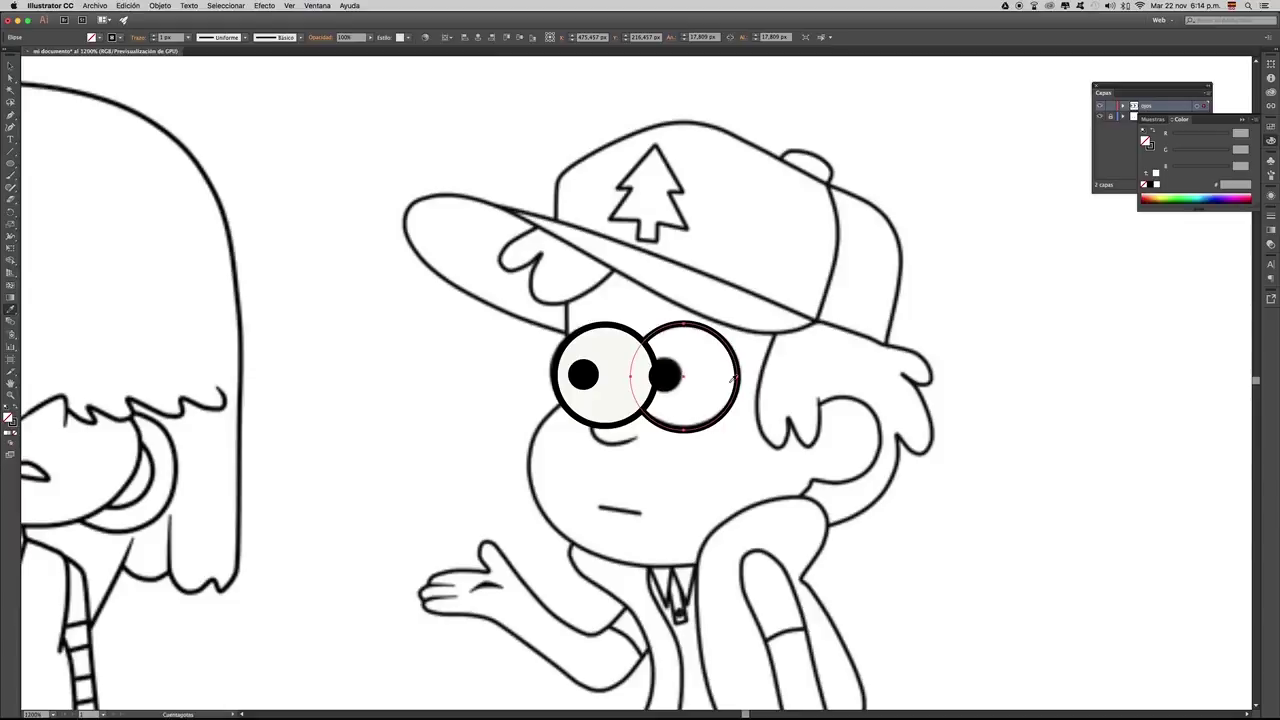
{"action": "left_click", "coordinate": [604, 340]}
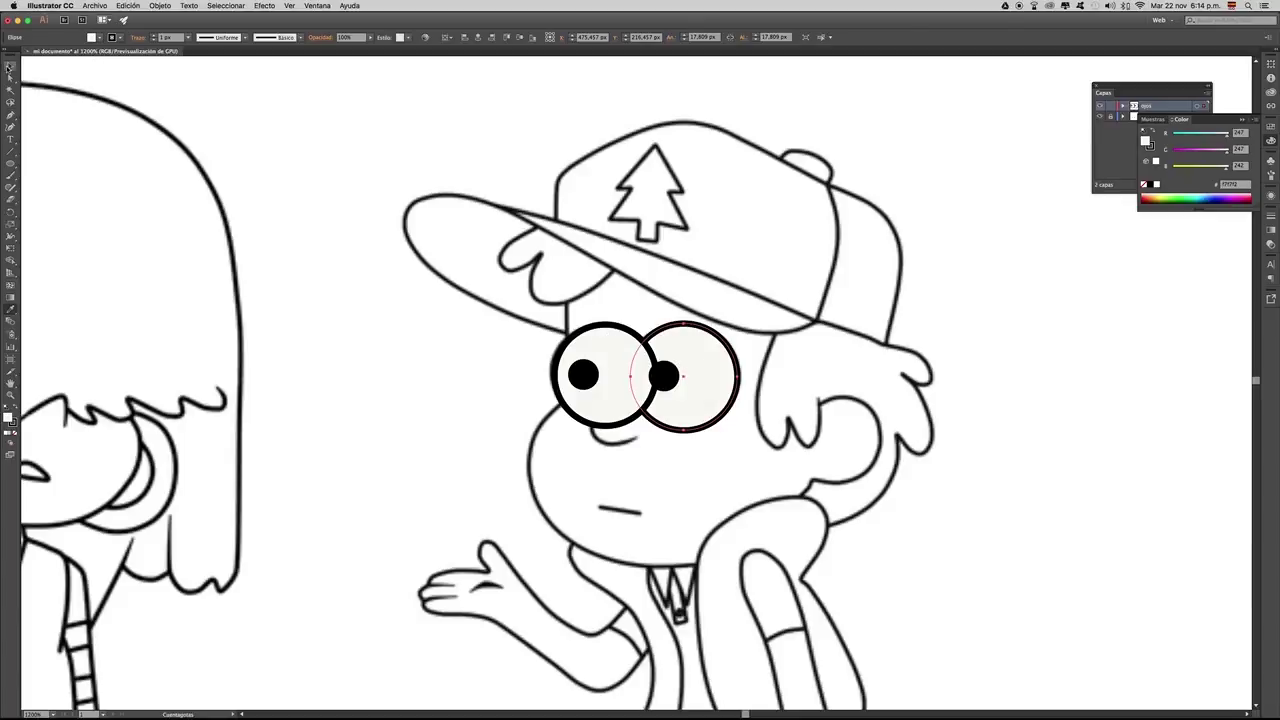
{"action": "left_click", "coordinate": [10, 66]}
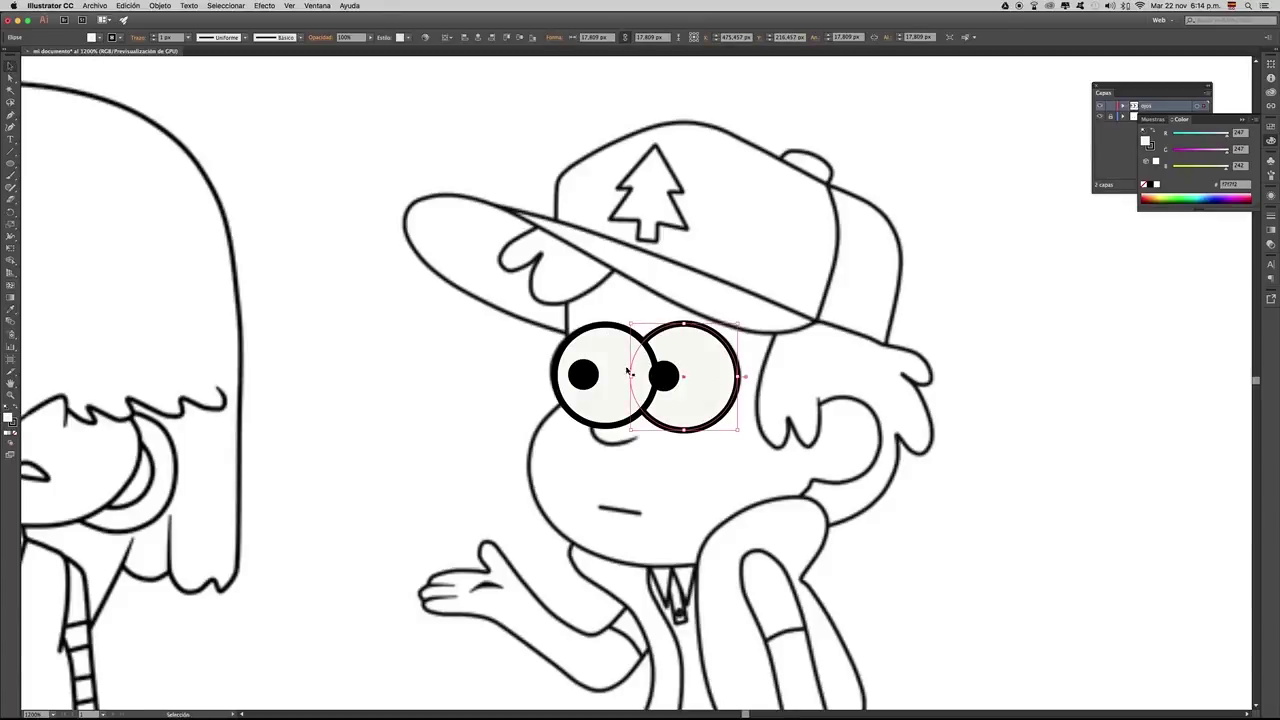
{"action": "left_click_drag", "start_coordinate": [538, 297], "coordinate": [845, 474]}
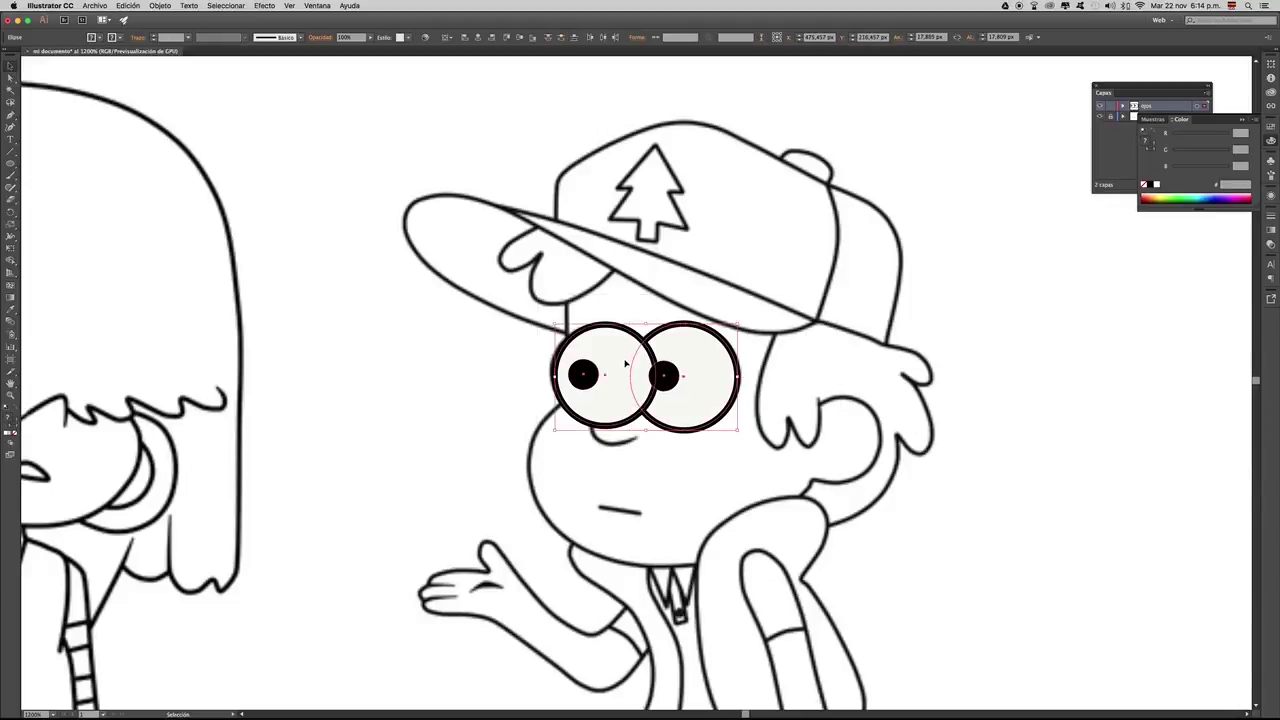
{"action": "left_click_drag", "start_coordinate": [665, 376], "coordinate": [670, 478]}
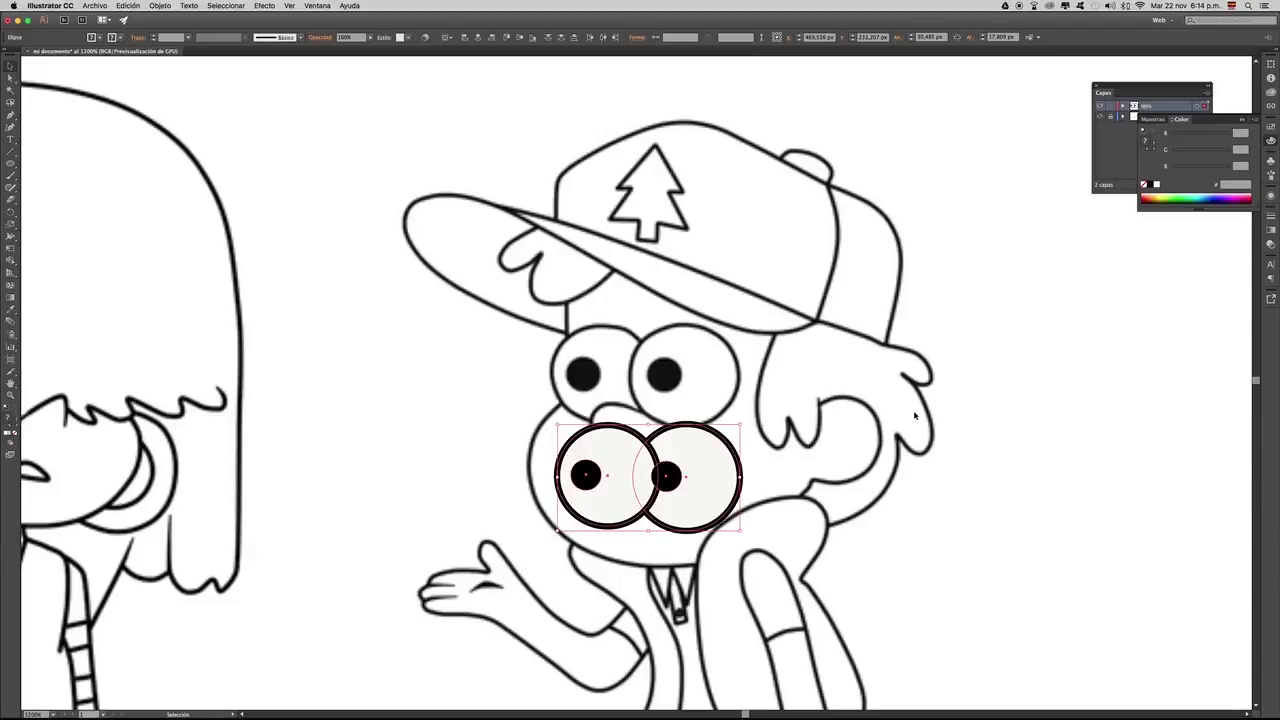
{"action": "key", "text": "ctrl+z"}
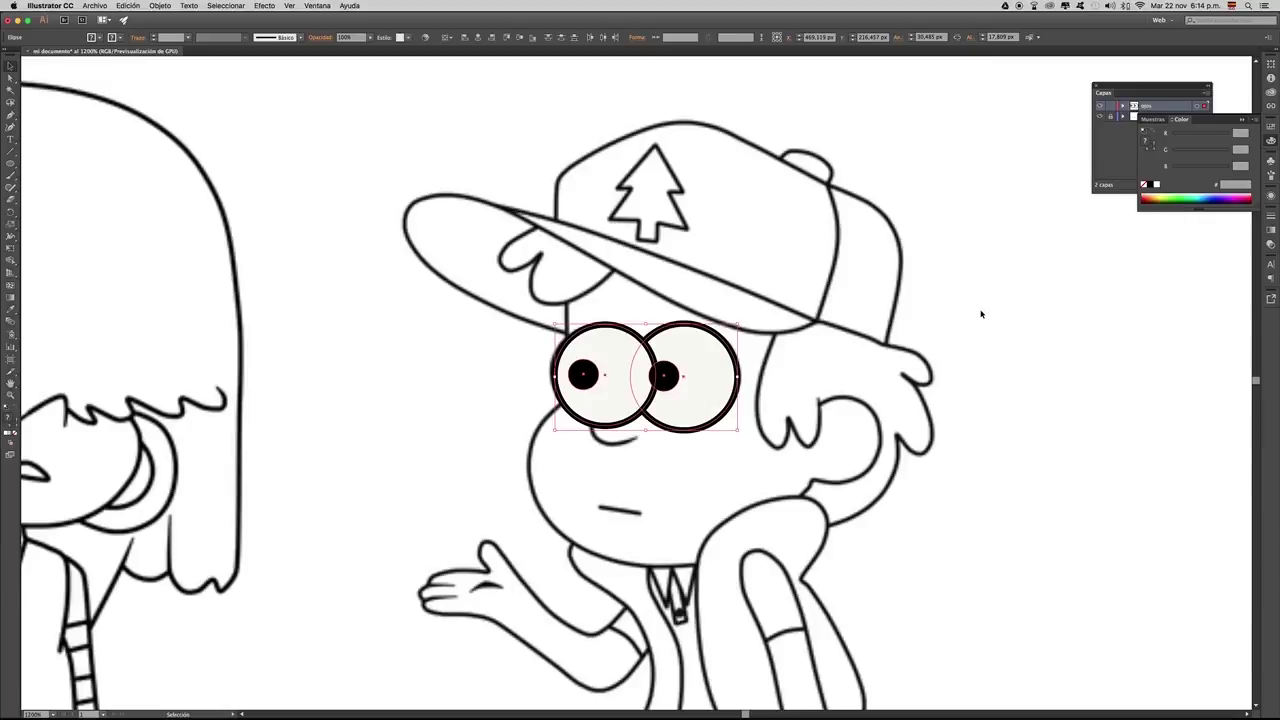
{"action": "left_click", "coordinate": [981, 314]}
- Bring the larger eye circle and its pupil to the front so they overlap the smaller eye
{"action": "left_click", "coordinate": [665, 376]}
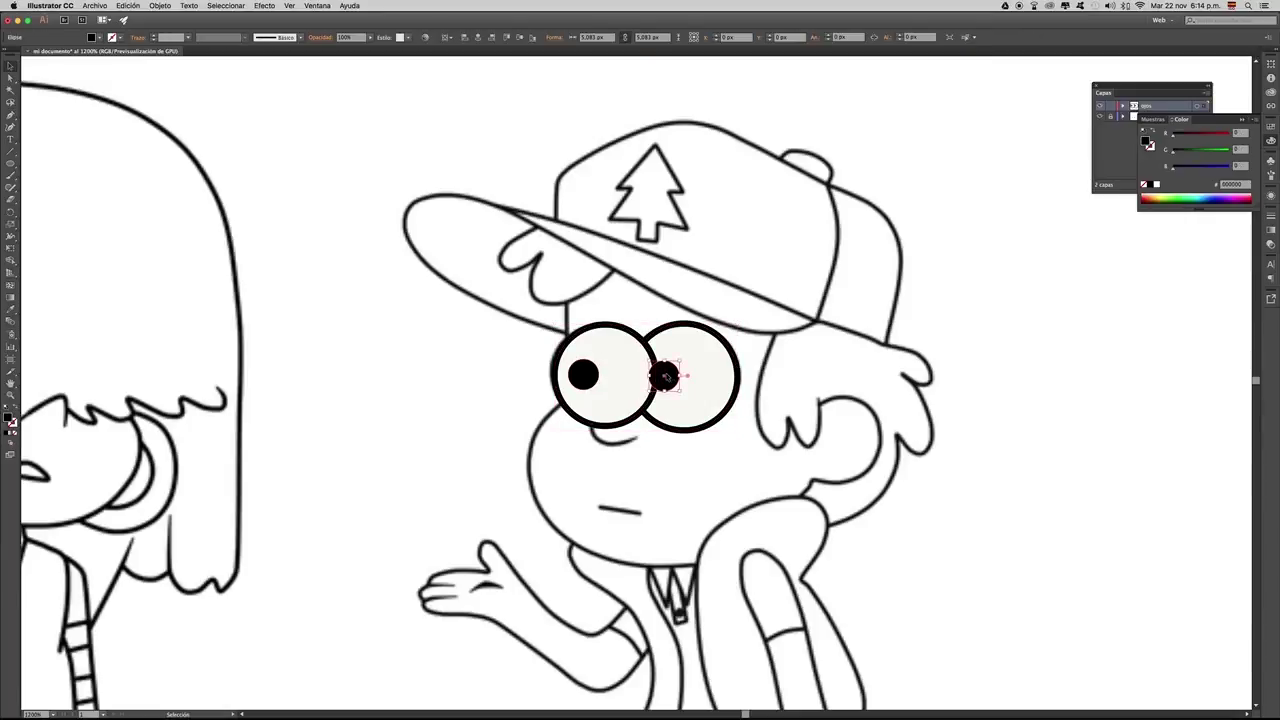
{"action": "left_click", "coordinate": [709, 333]}
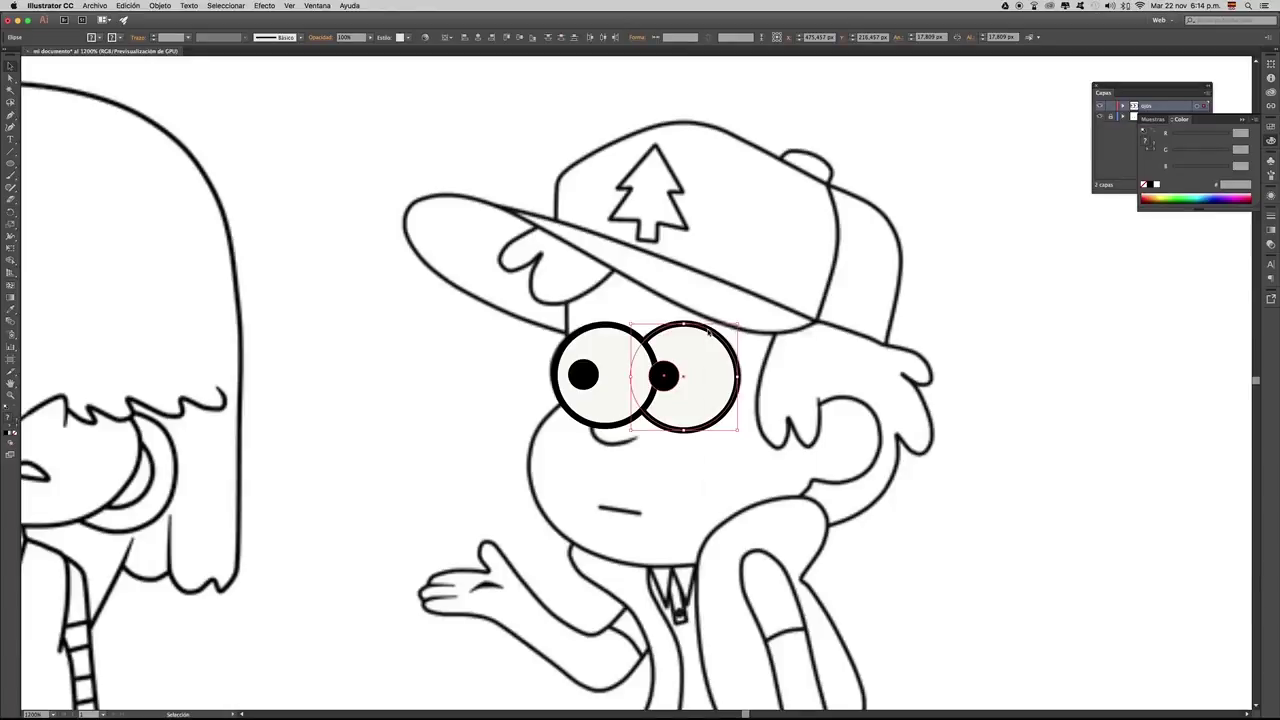
{"action": "right_click", "coordinate": [709, 333]}
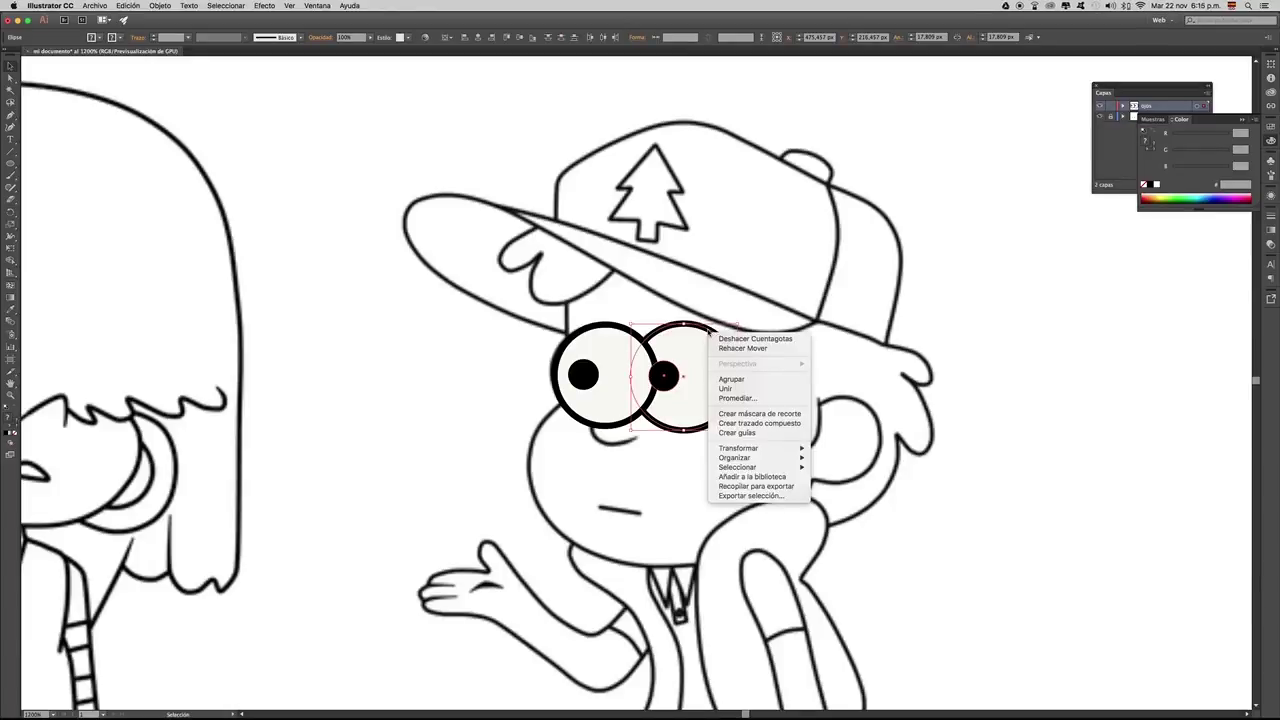
{"action": "mouse_move", "coordinate": [736, 459]}
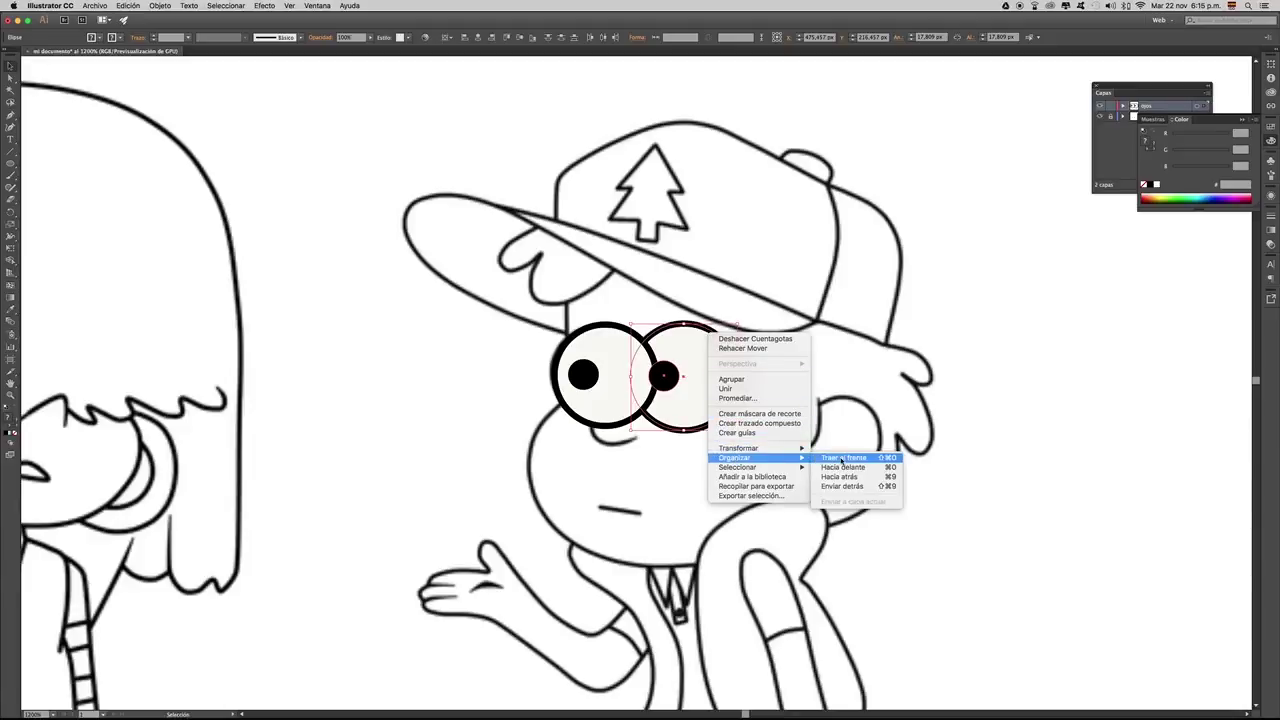
{"action": "left_click", "coordinate": [843, 461]}
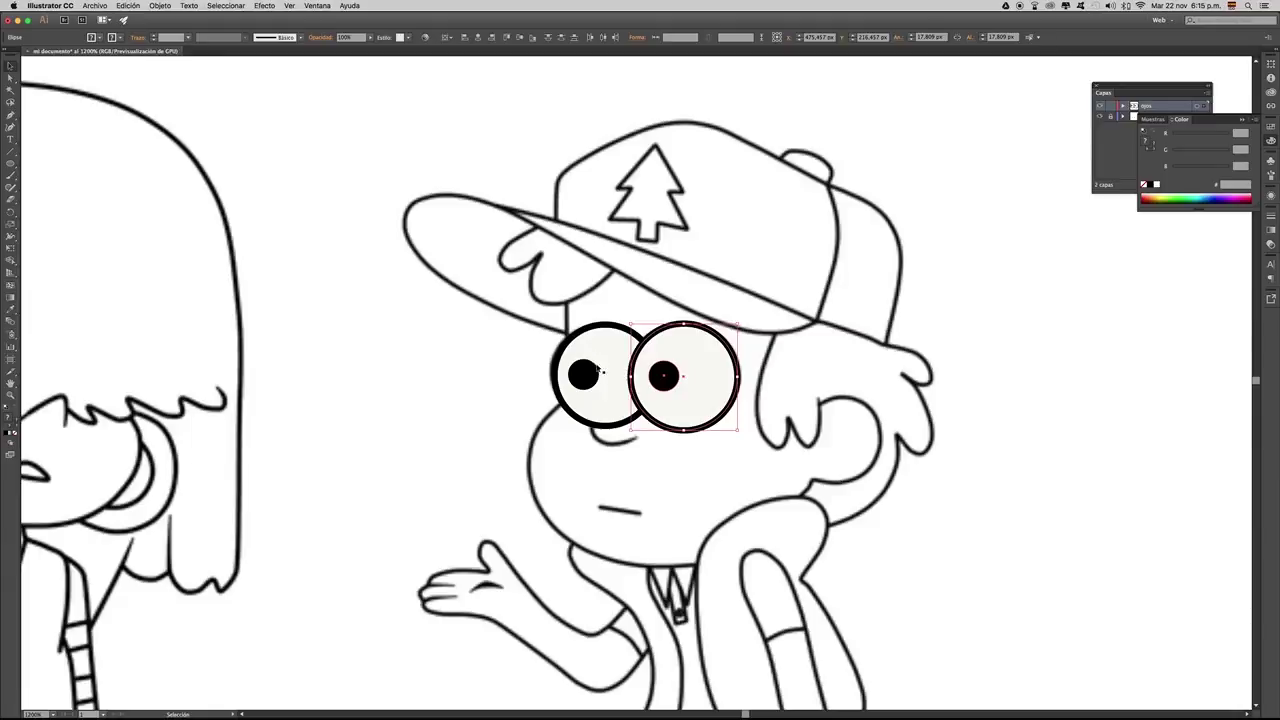
{"action": "left_click", "coordinate": [598, 366], "text": "shift"}
{"action": "left_click_drag", "start_coordinate": [600, 352], "coordinate": [746, 340]}
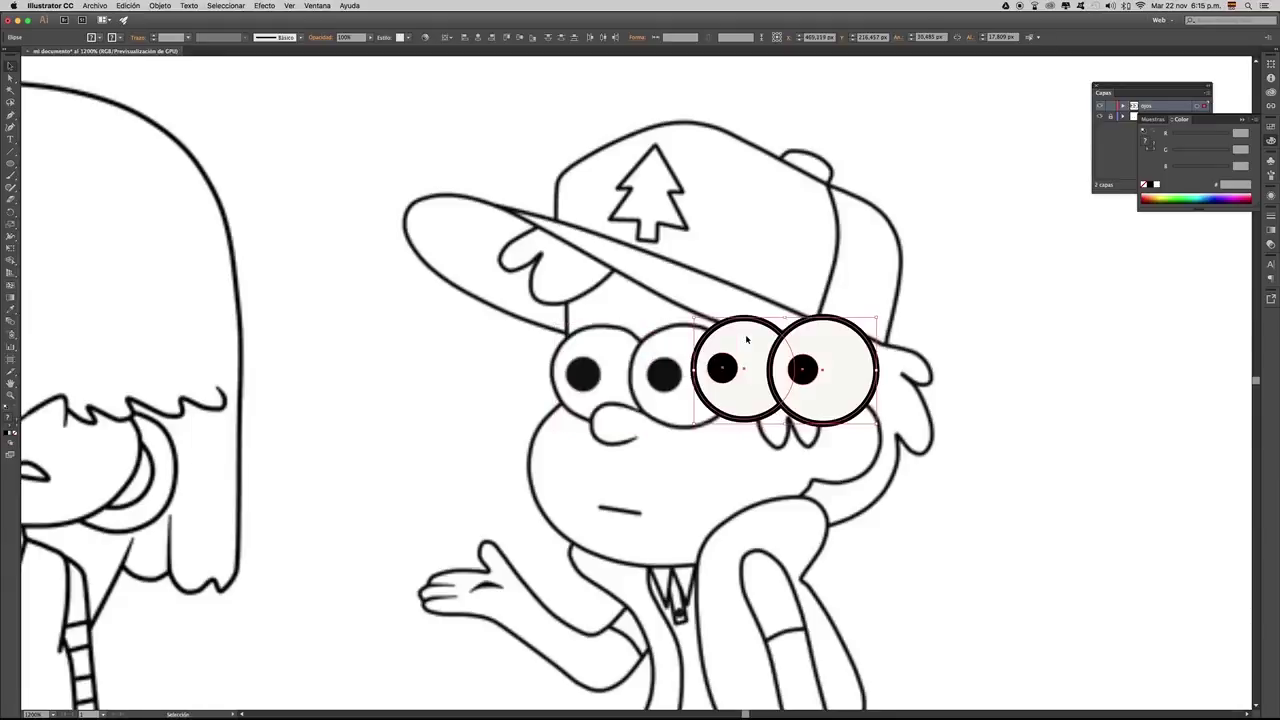
{"action": "key", "text": "super+z"}
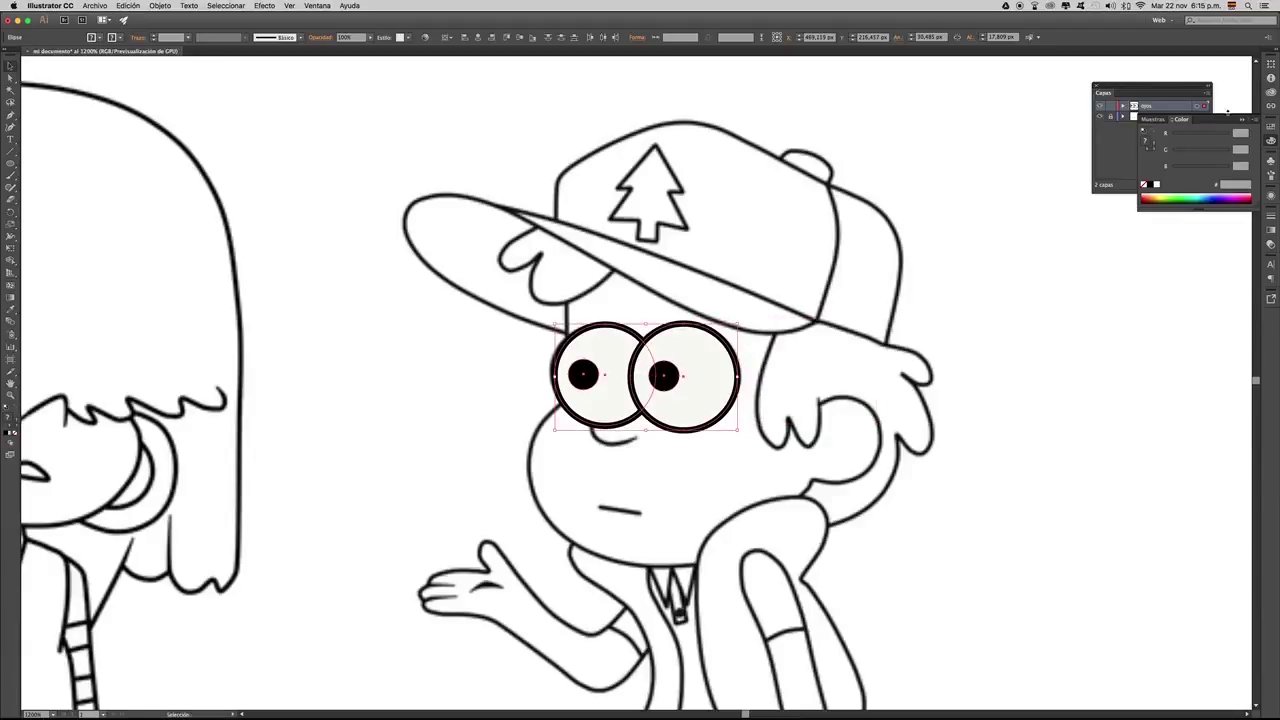
- Create a new layer named nariz above the ojos layer, and lock and hide the ojos layer
{"action": "left_click", "coordinate": [1238, 121]}
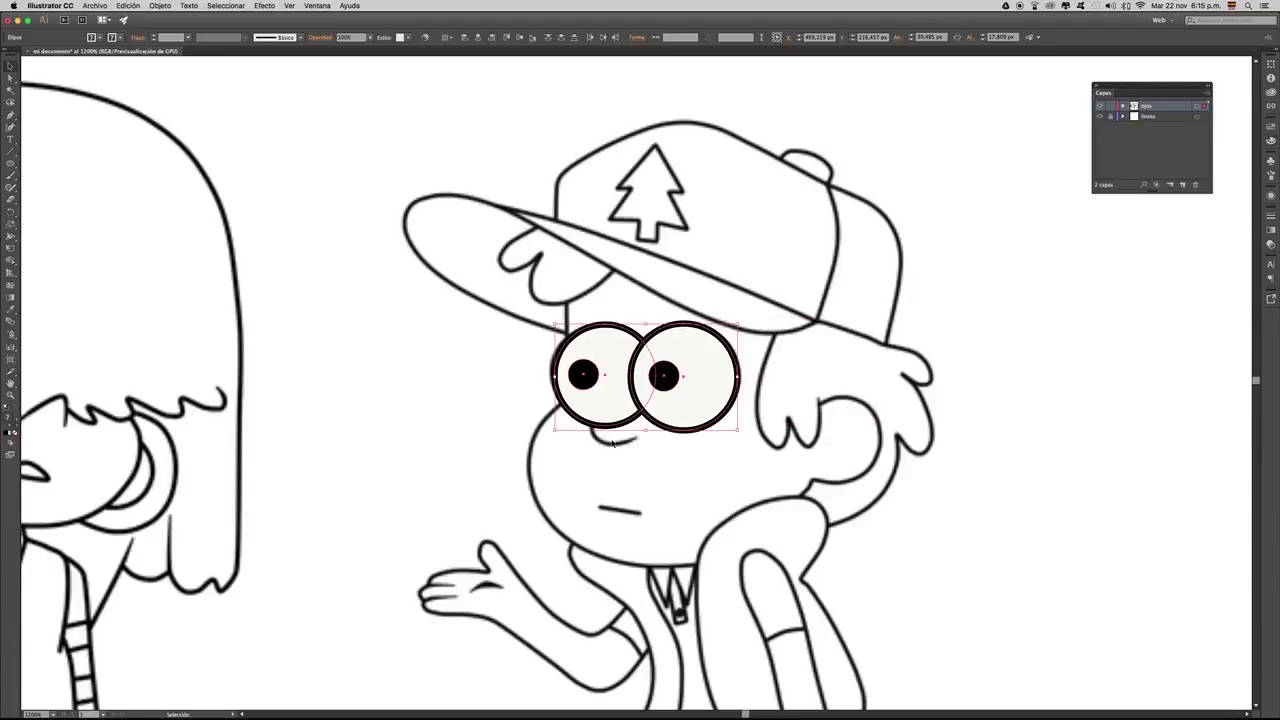
{"action": "left_click", "coordinate": [1182, 185]}
{"action": "double_click", "coordinate": [1151, 106]}
{"action": "type", "text": "oj"}
{"action": "type", "text": "riz"}
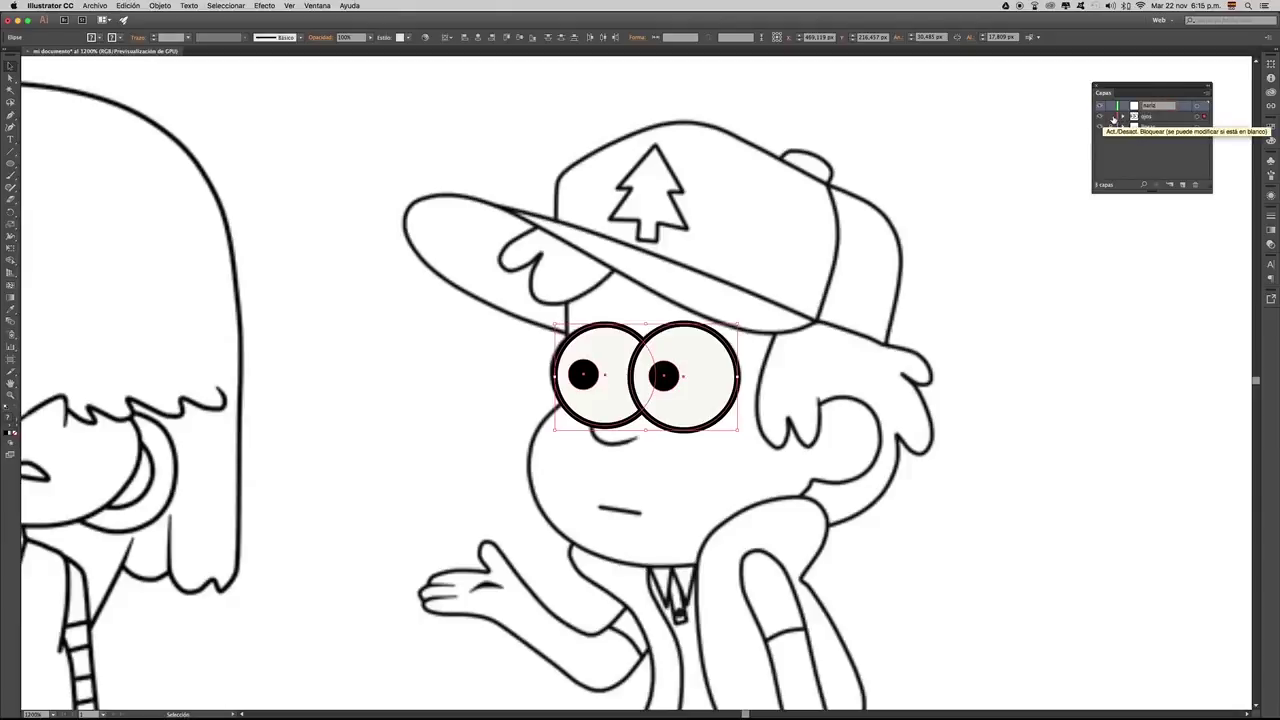
{"action": "left_click", "coordinate": [1111, 117]}
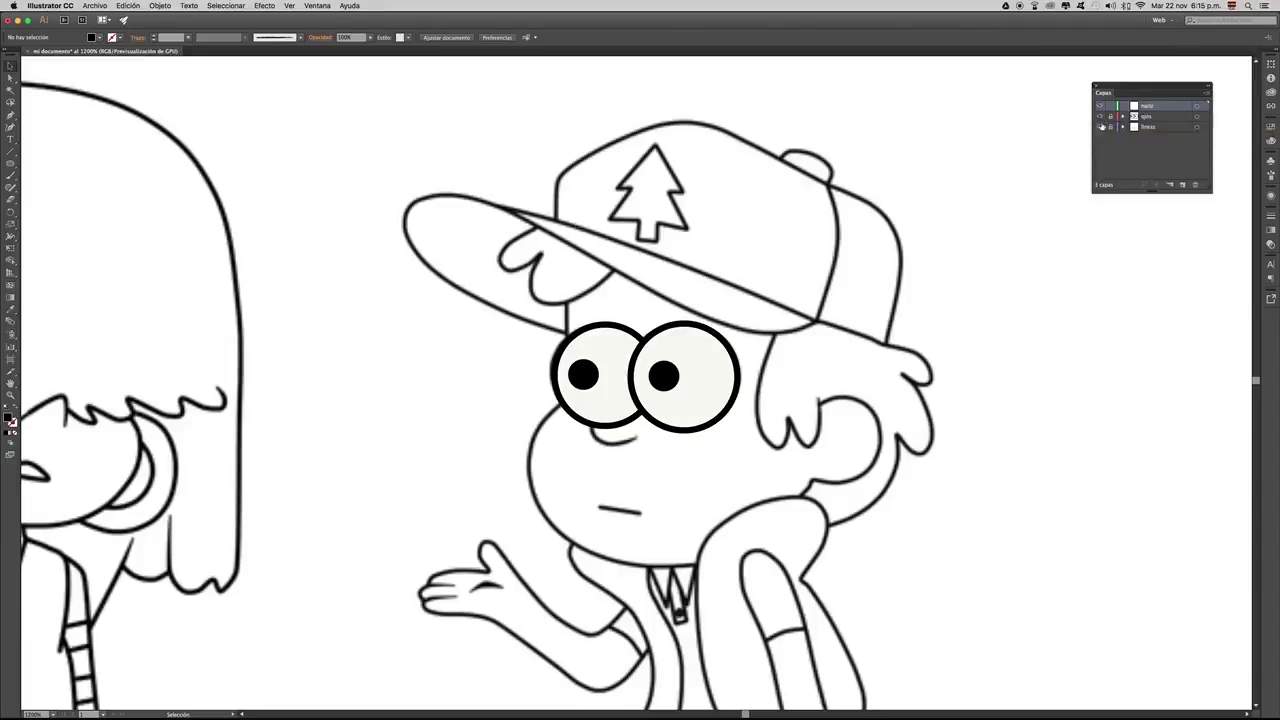
{"action": "left_click", "coordinate": [1101, 117]}
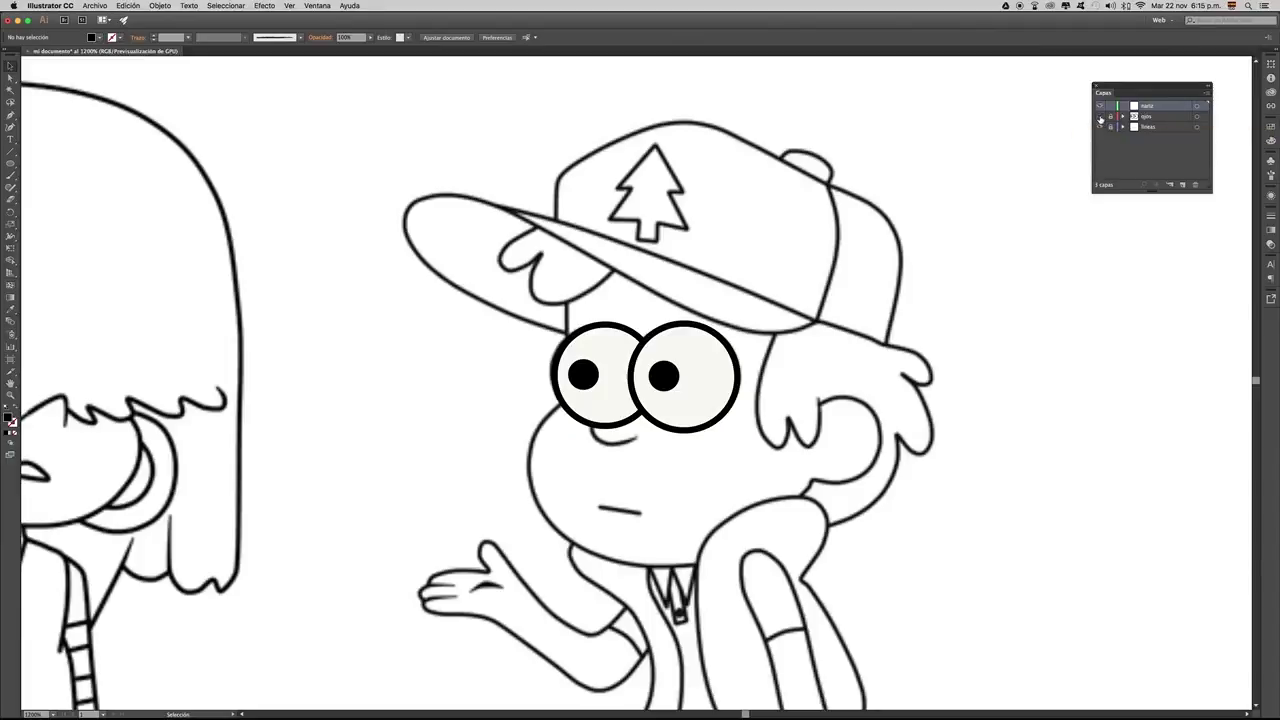
- Set up the Pen tool with a near-black stroke for tracing the boy's nose
{"action": "key", "text": "z"}
{"action": "left_click", "coordinate": [634, 429]}
{"action": "left_click", "coordinate": [645, 392]}
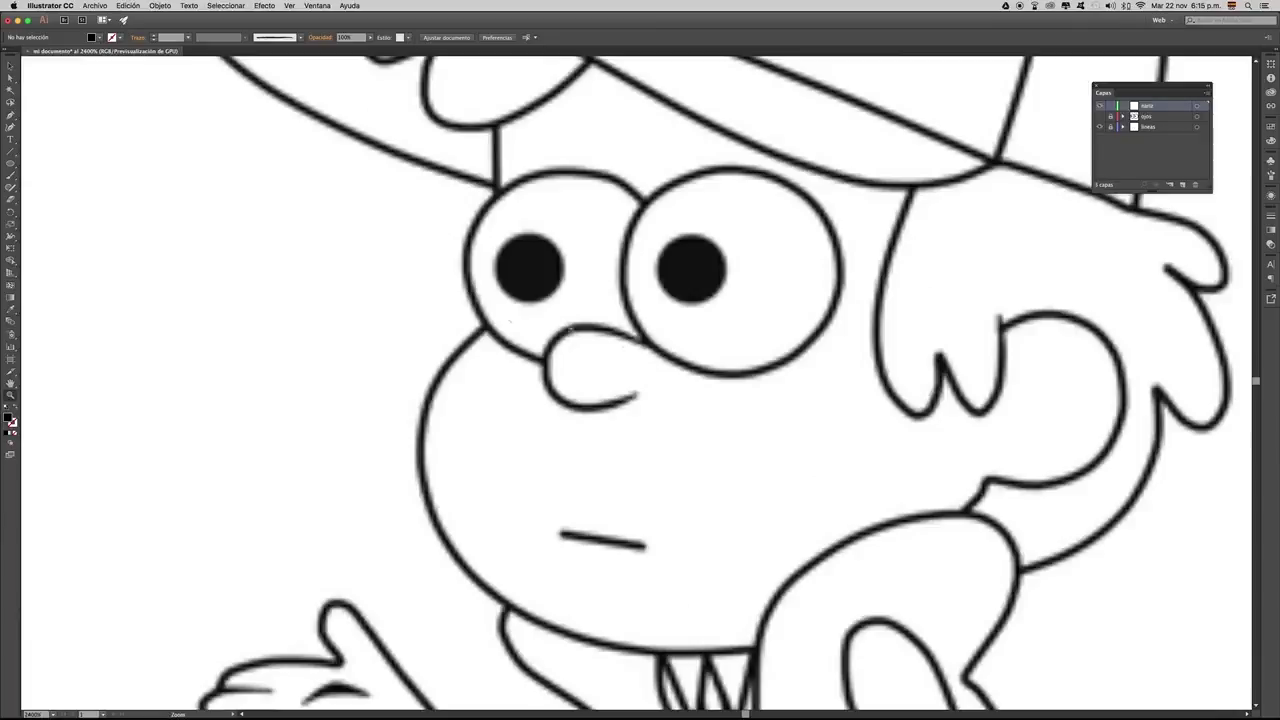
{"action": "left_click", "coordinate": [11, 116]}
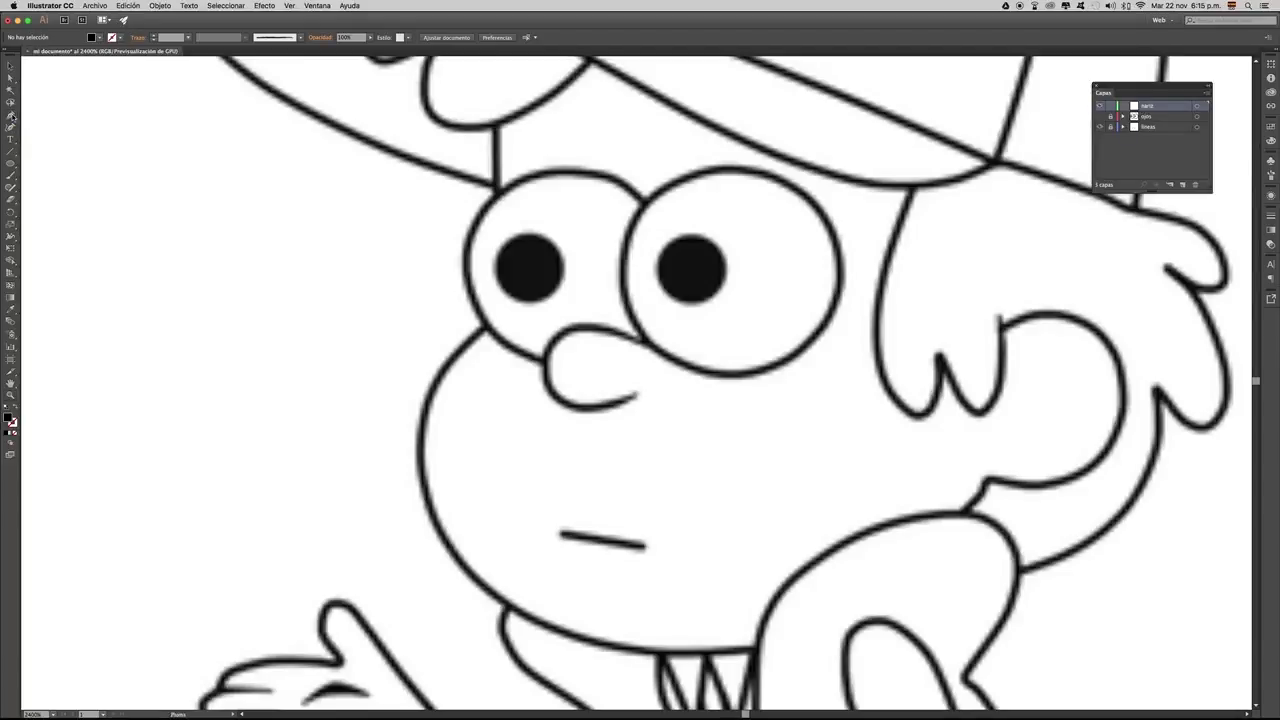
{"action": "double_click", "coordinate": [12, 423]}
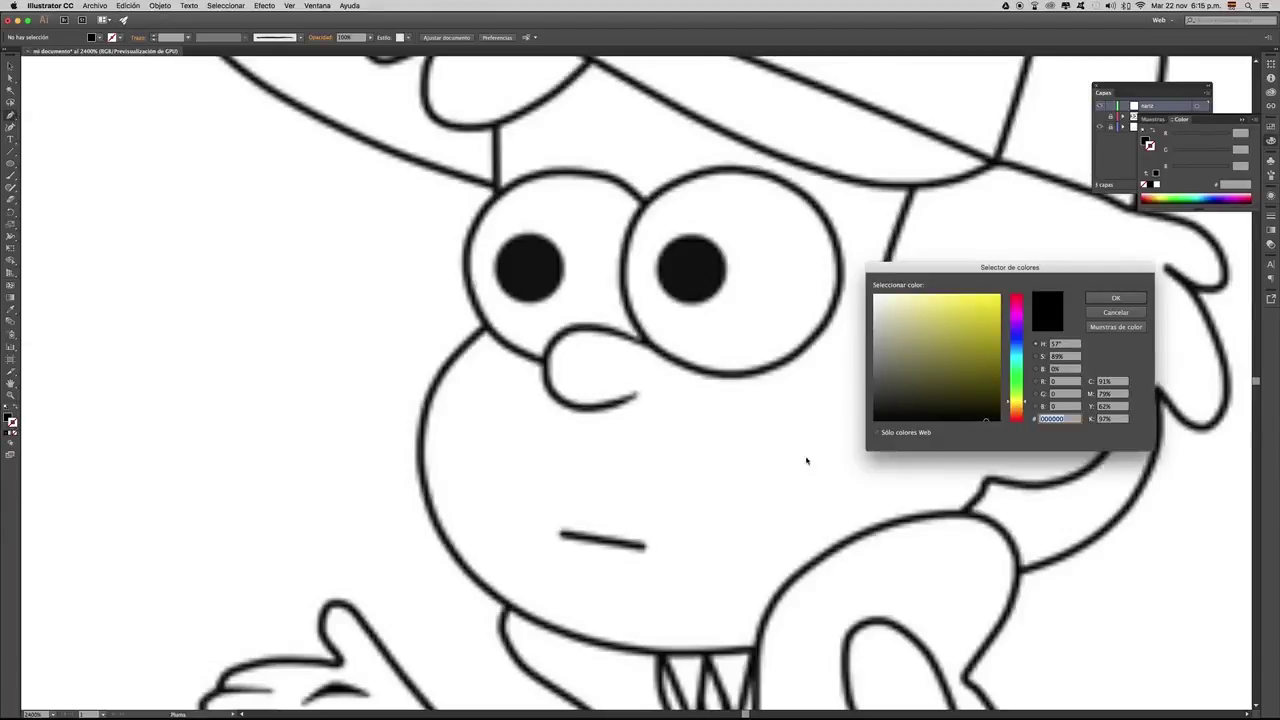
{"action": "left_click", "coordinate": [990, 412]}
{"action": "left_click", "coordinate": [1110, 298]}
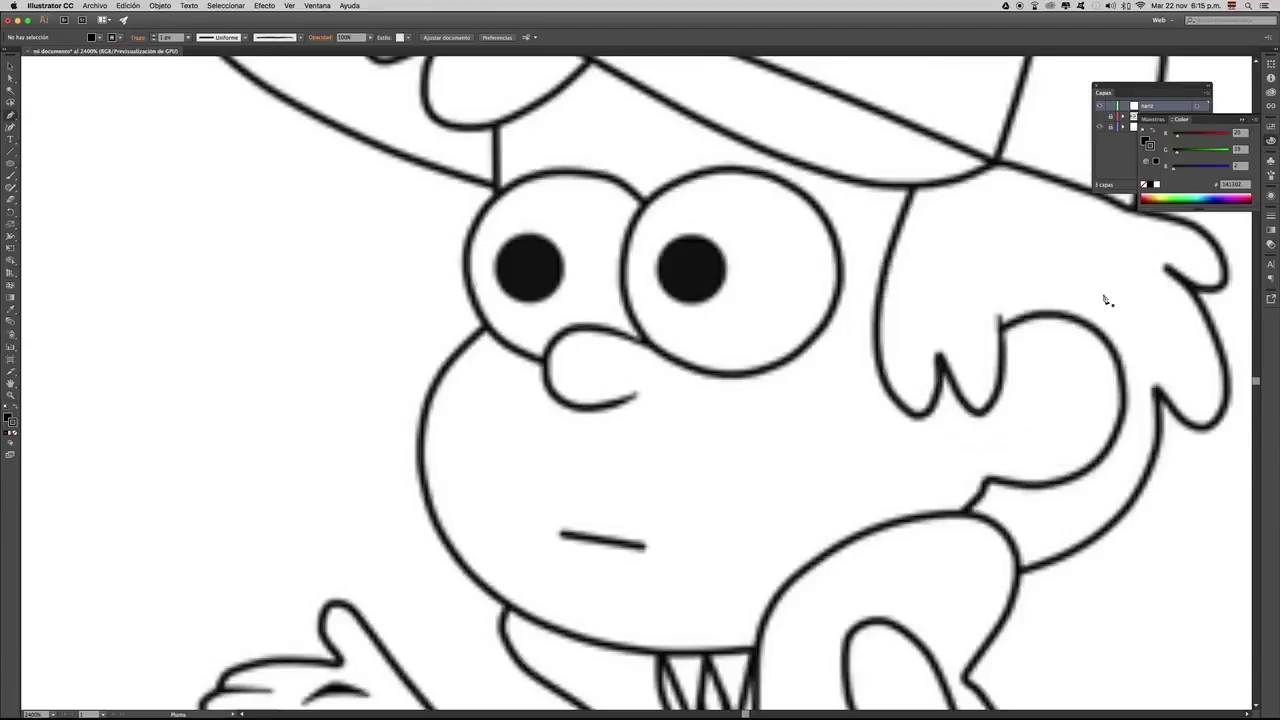
- Trace the upper curve of the boy's nose with no fill, from the larger eye's edge around to the nose's front
{"action": "left_click", "coordinate": [15, 432]}
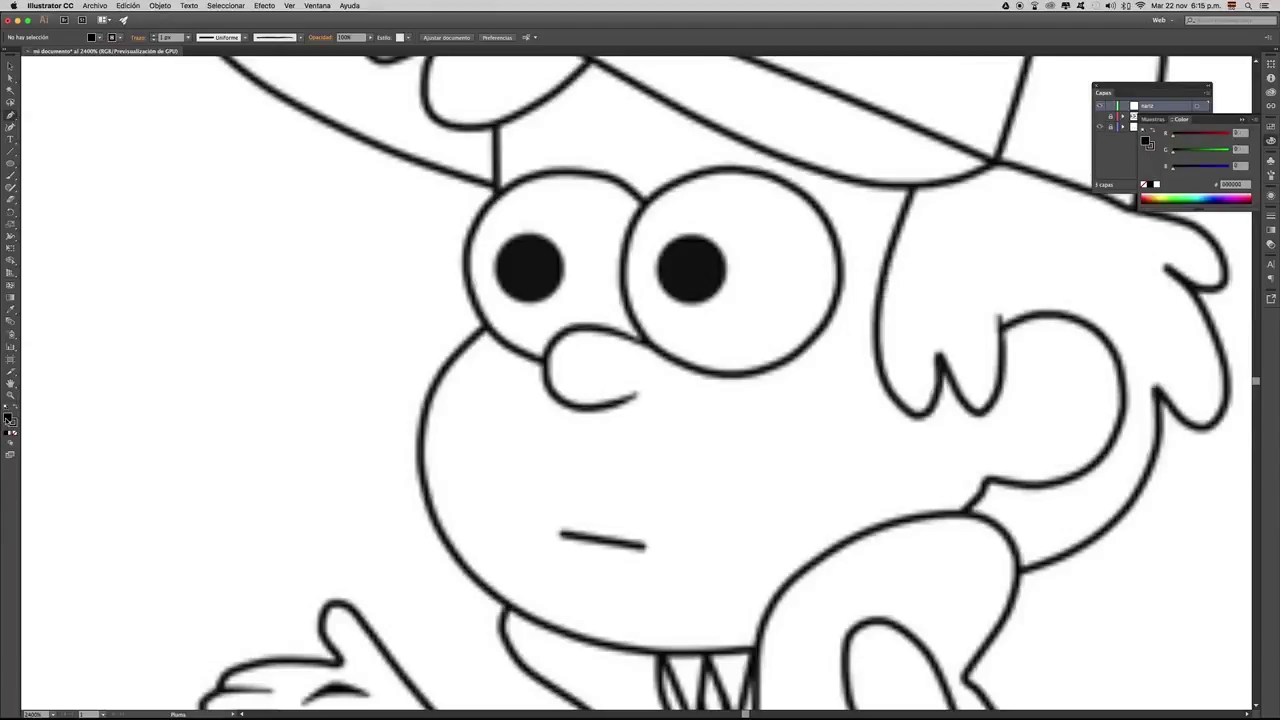
{"action": "left_click", "coordinate": [641, 344]}
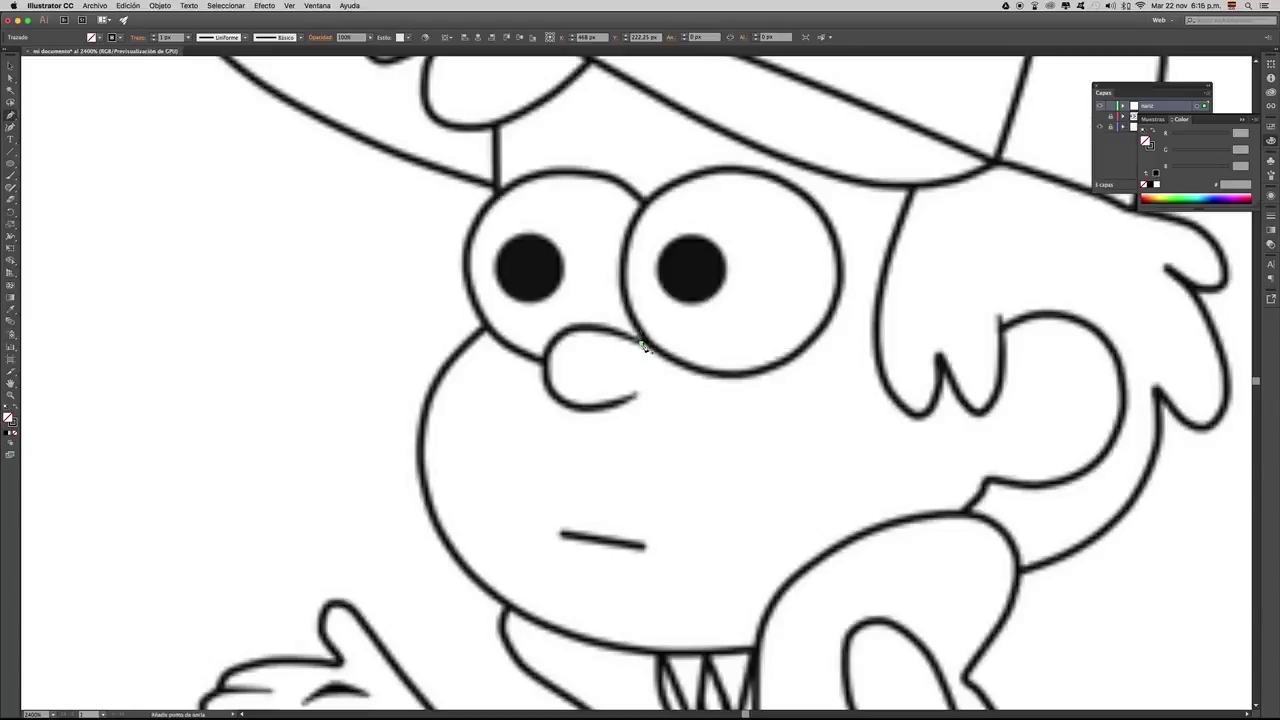
{"action": "key", "text": "super+shift+a"}
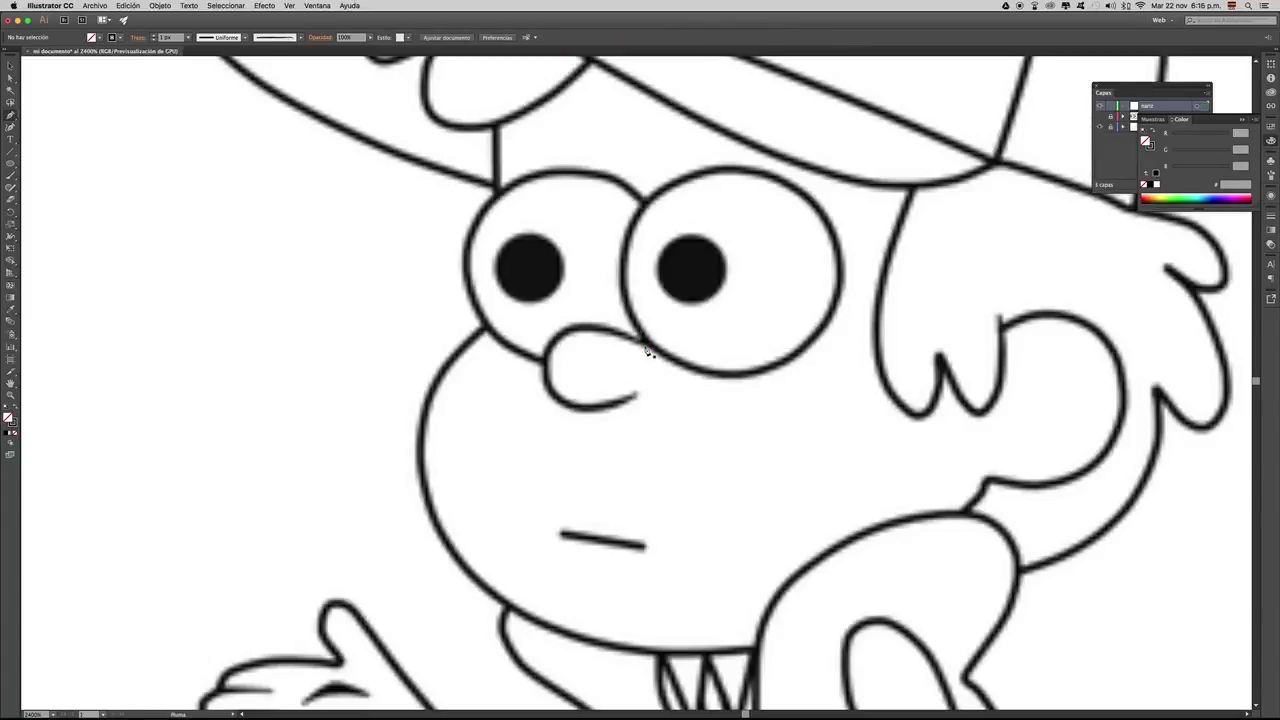
{"action": "left_click", "coordinate": [645, 347]}
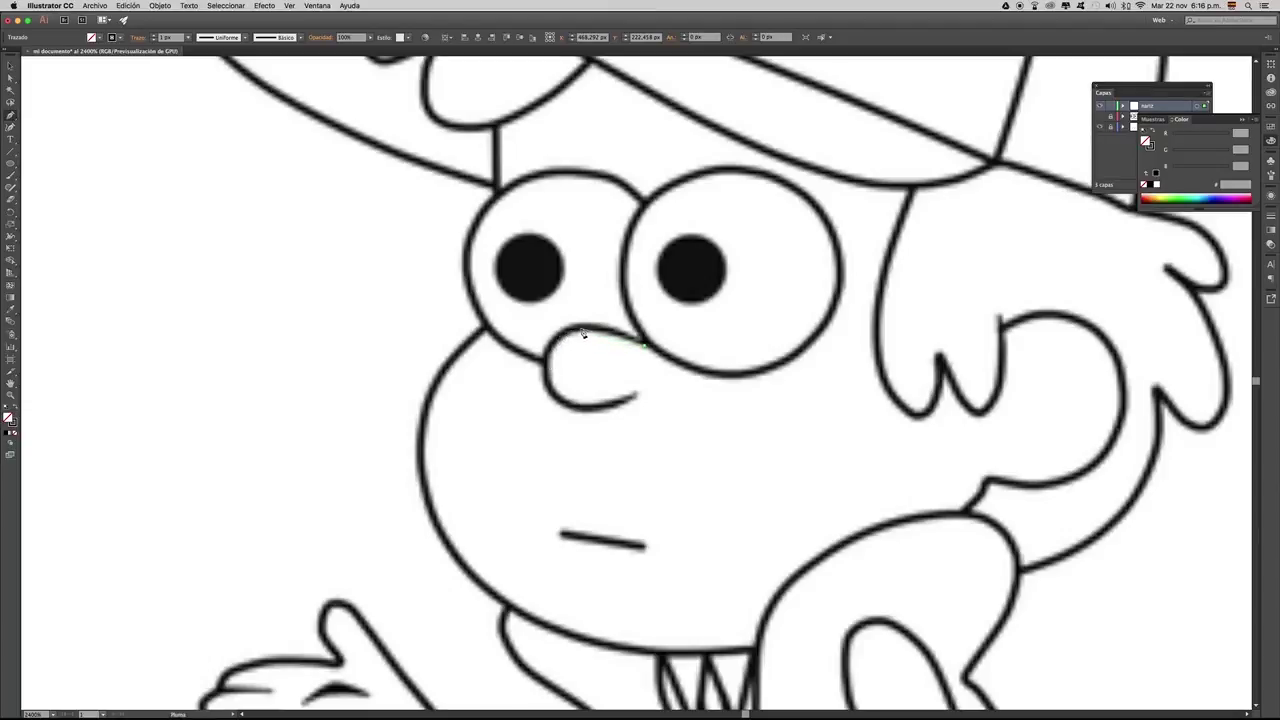
{"action": "left_click_drag", "start_coordinate": [596, 337], "coordinate": [616, 342]}
{"action": "left_click_drag", "start_coordinate": [540, 387], "coordinate": [535, 431]}
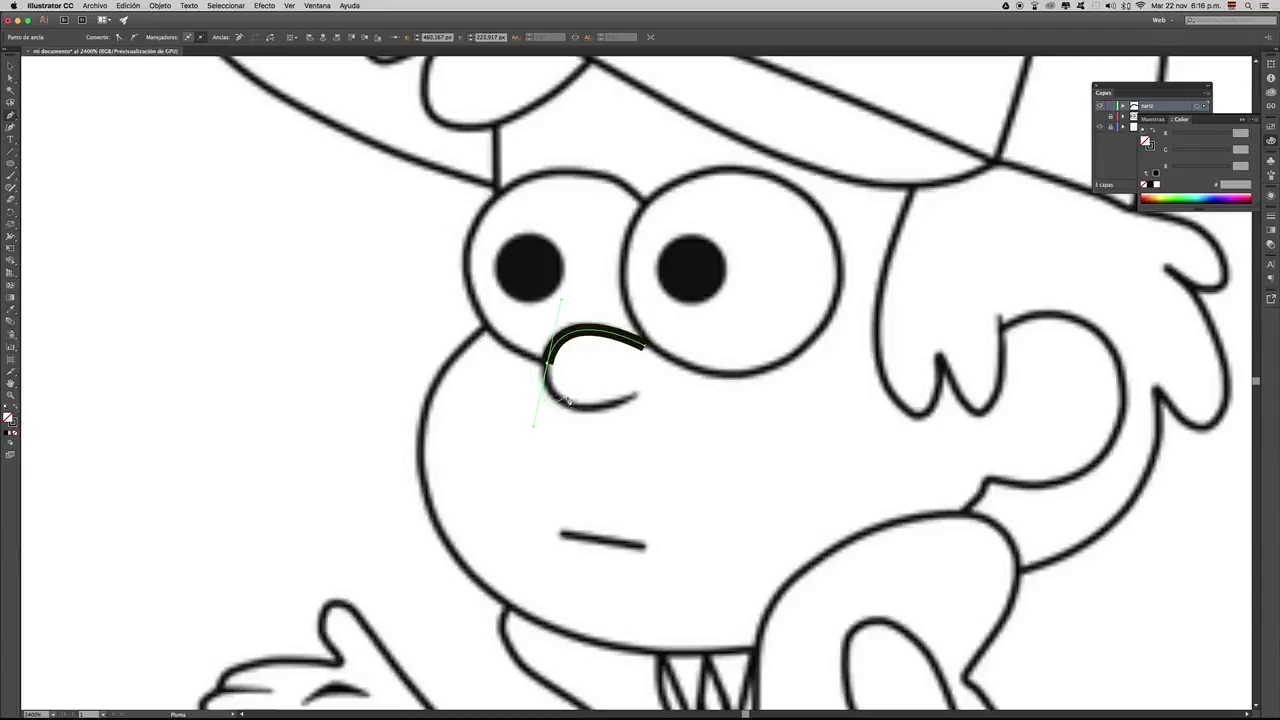
{"action": "left_click", "coordinate": [636, 402]}
{"action": "left_click", "coordinate": [635, 401]}
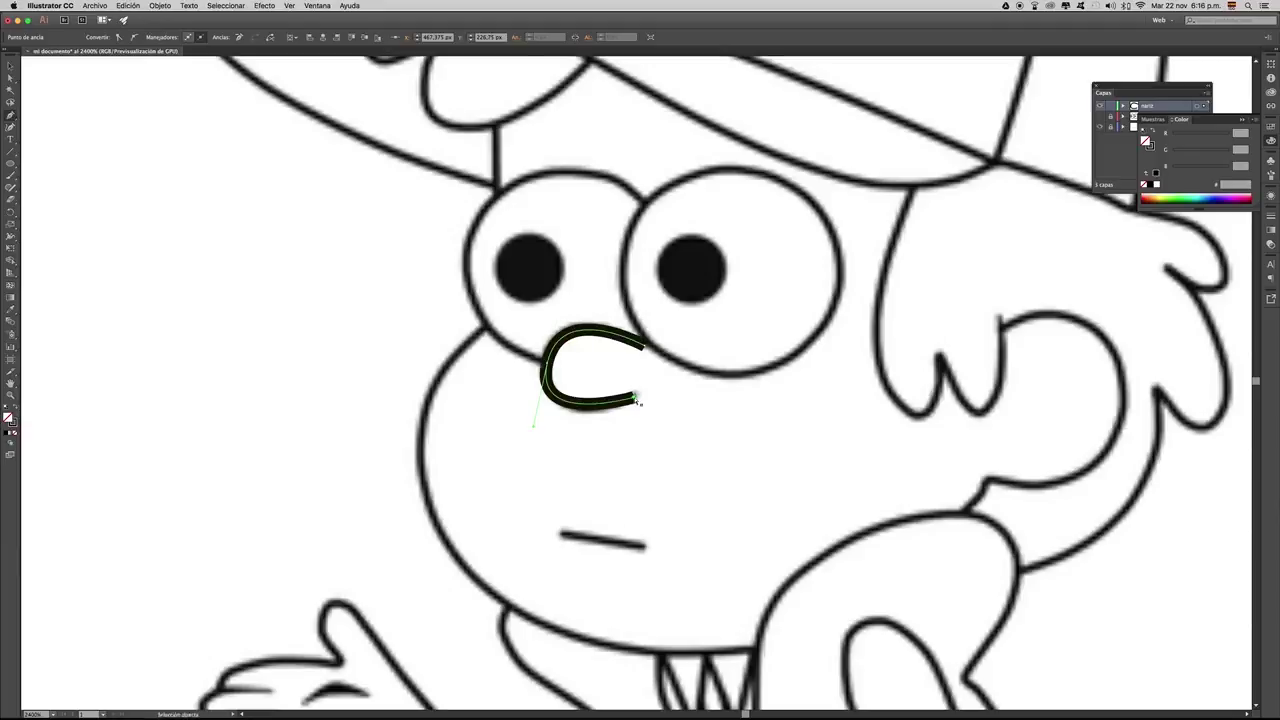
{"action": "key", "text": "super+z"}
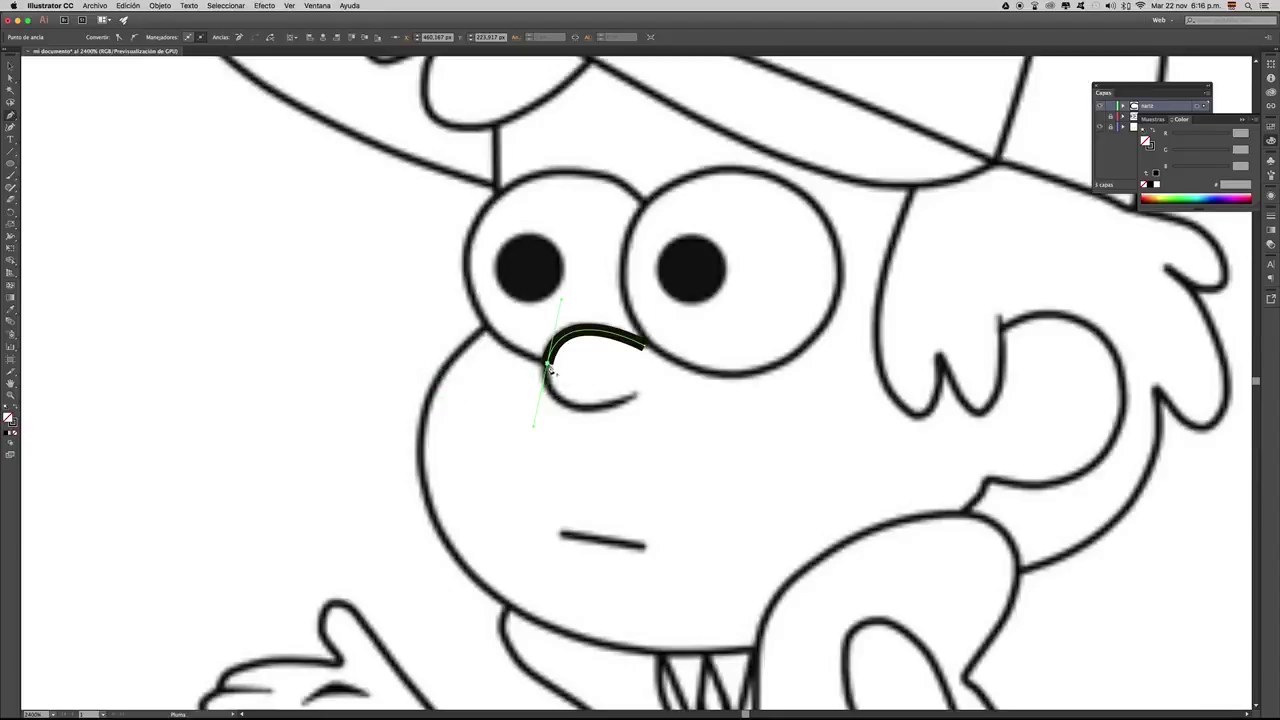
- Continue the nose path along its lower curve to the open end and remove the end point's outgoing handle
{"action": "left_click", "coordinate": [548, 366]}
{"action": "mouse_move", "coordinate": [640, 398]}
{"action": "left_mouse_down"}
{"action": "mouse_move", "coordinate": [693, 395]}
{"action": "mouse_move", "coordinate": [738, 372]}
{"action": "left_mouse_up"}
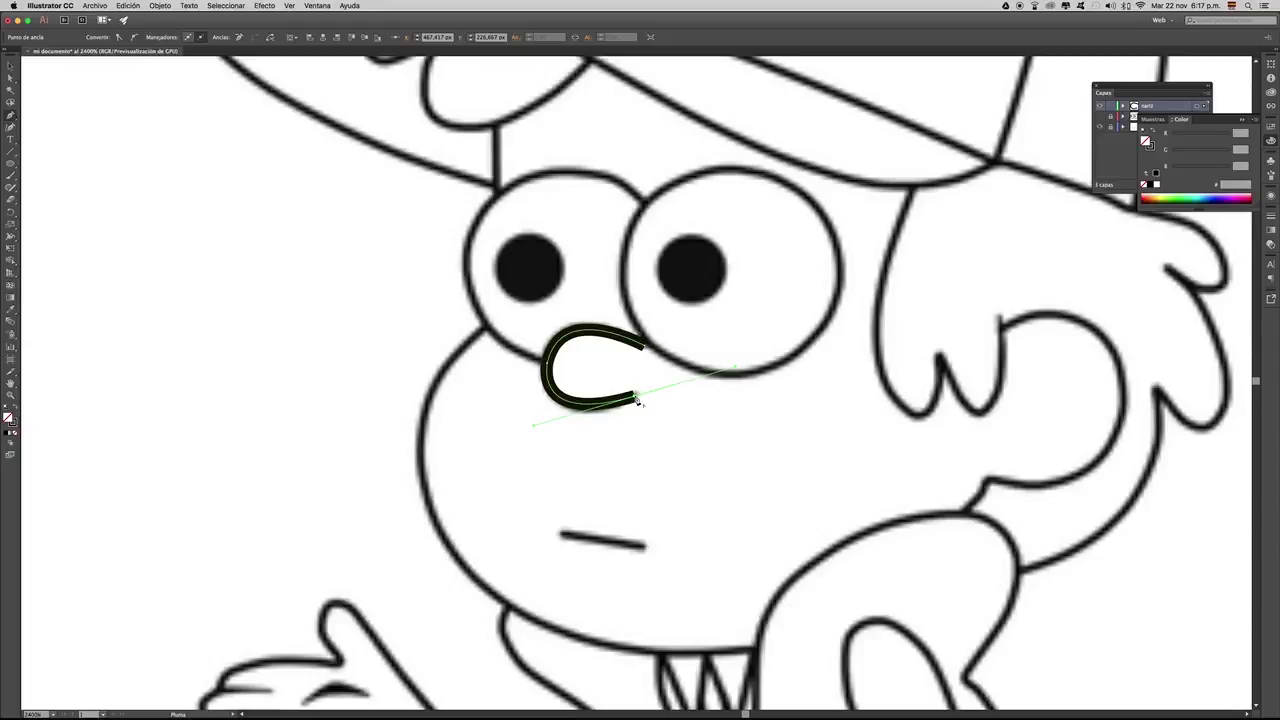
{"action": "left_click_drag", "start_coordinate": [636, 398], "coordinate": [688, 413]}
- Lock the nariz layer and show the hidden ojos layer again
{"action": "left_click", "coordinate": [1244, 121]}
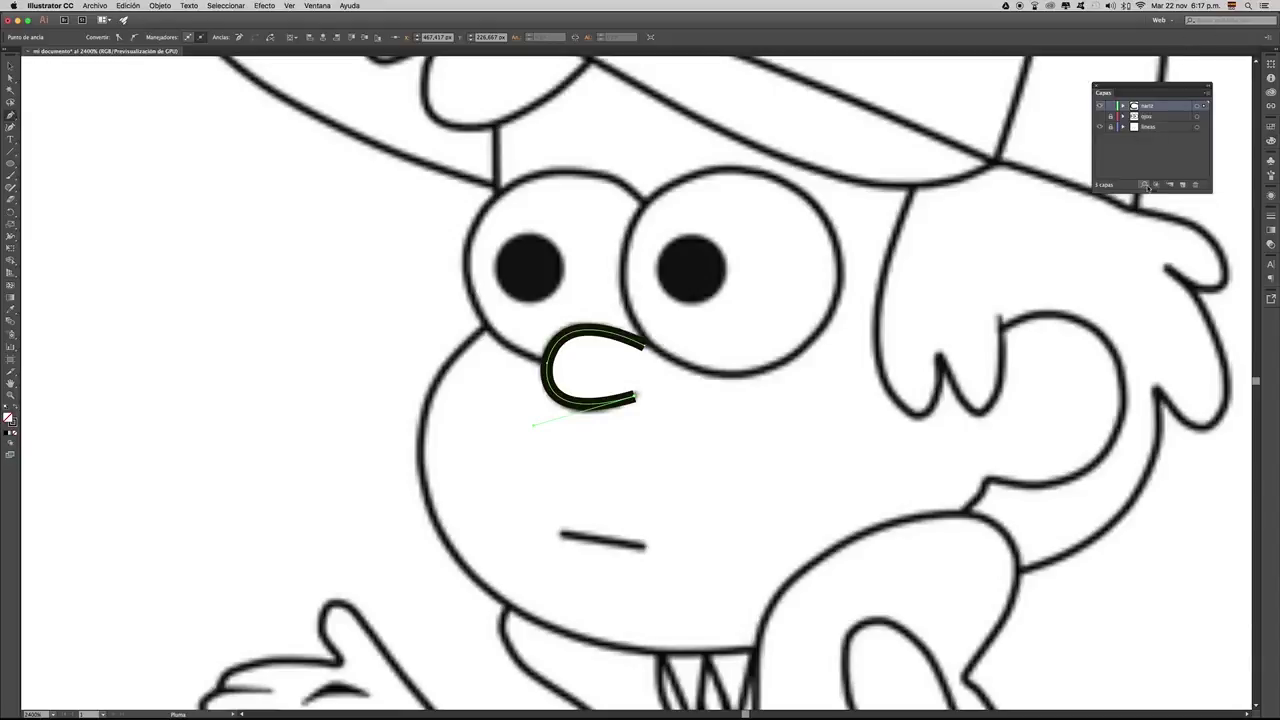
{"action": "key", "text": "z"}
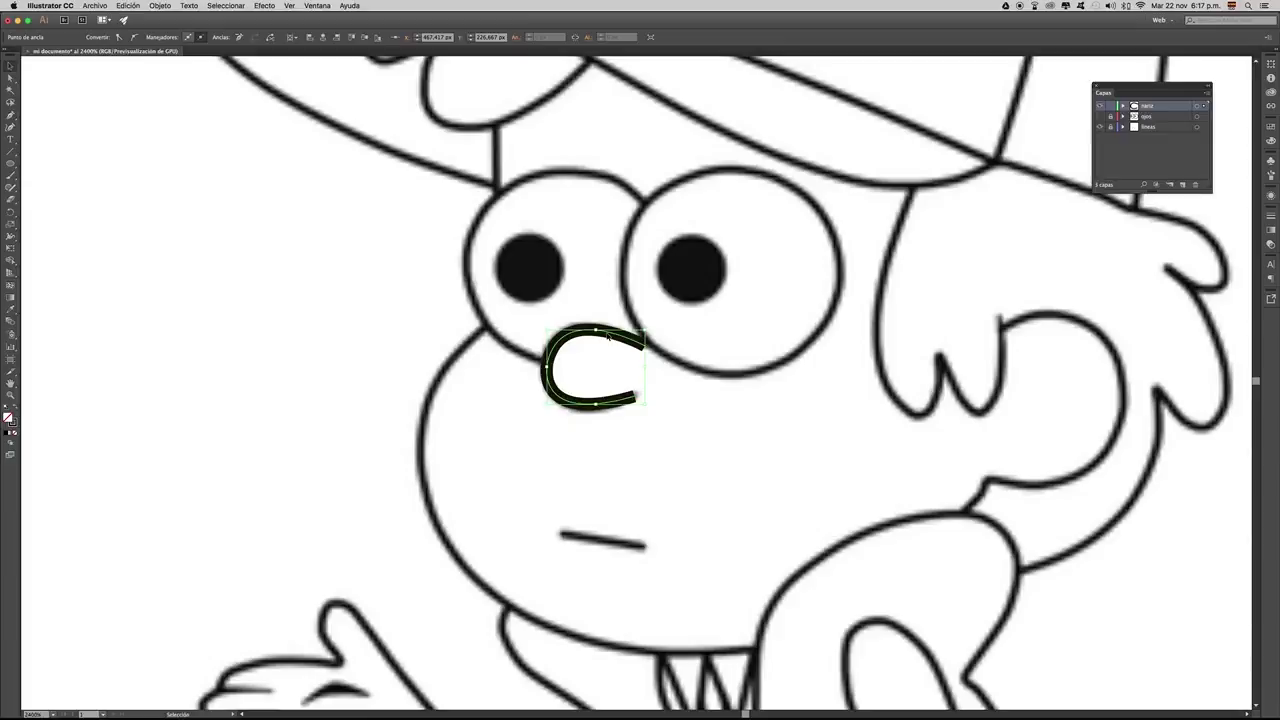
{"action": "left_click", "coordinate": [790, 371], "text": "alt"}
{"action": "left_click", "coordinate": [790, 371], "text": "alt"}
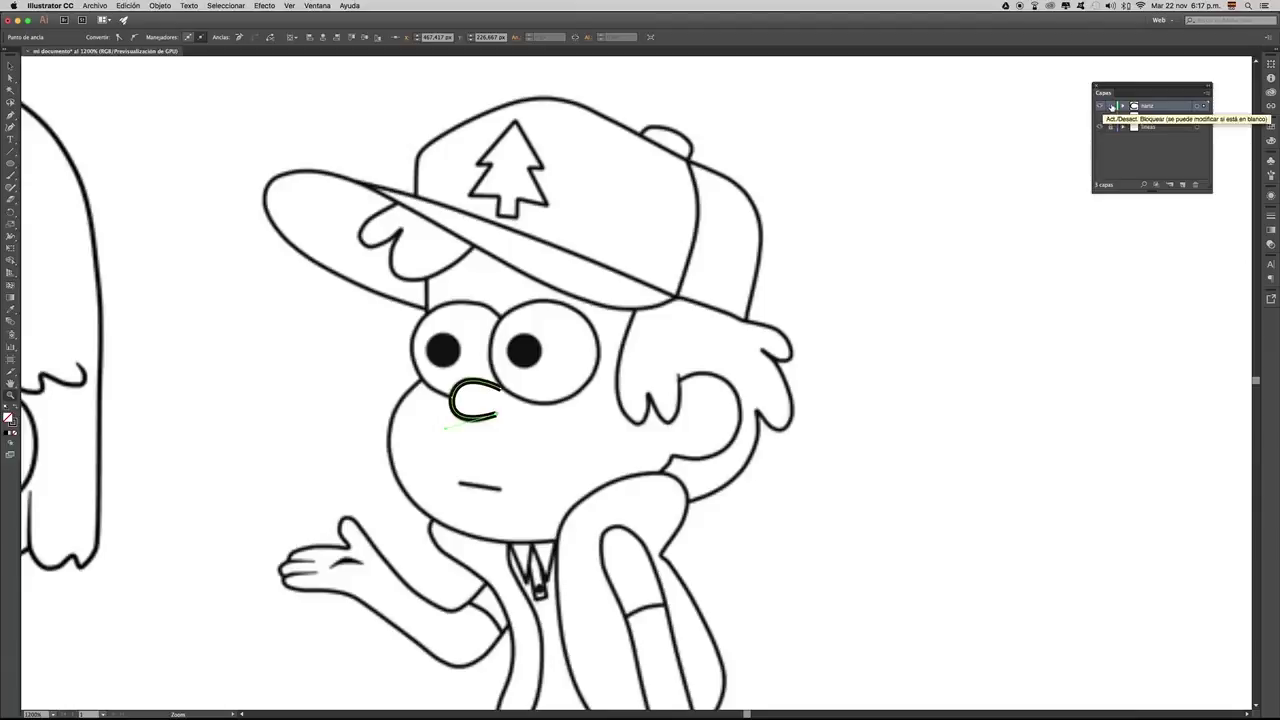
{"action": "left_click", "coordinate": [1110, 106]}
{"action": "left_click", "coordinate": [1100, 117]}
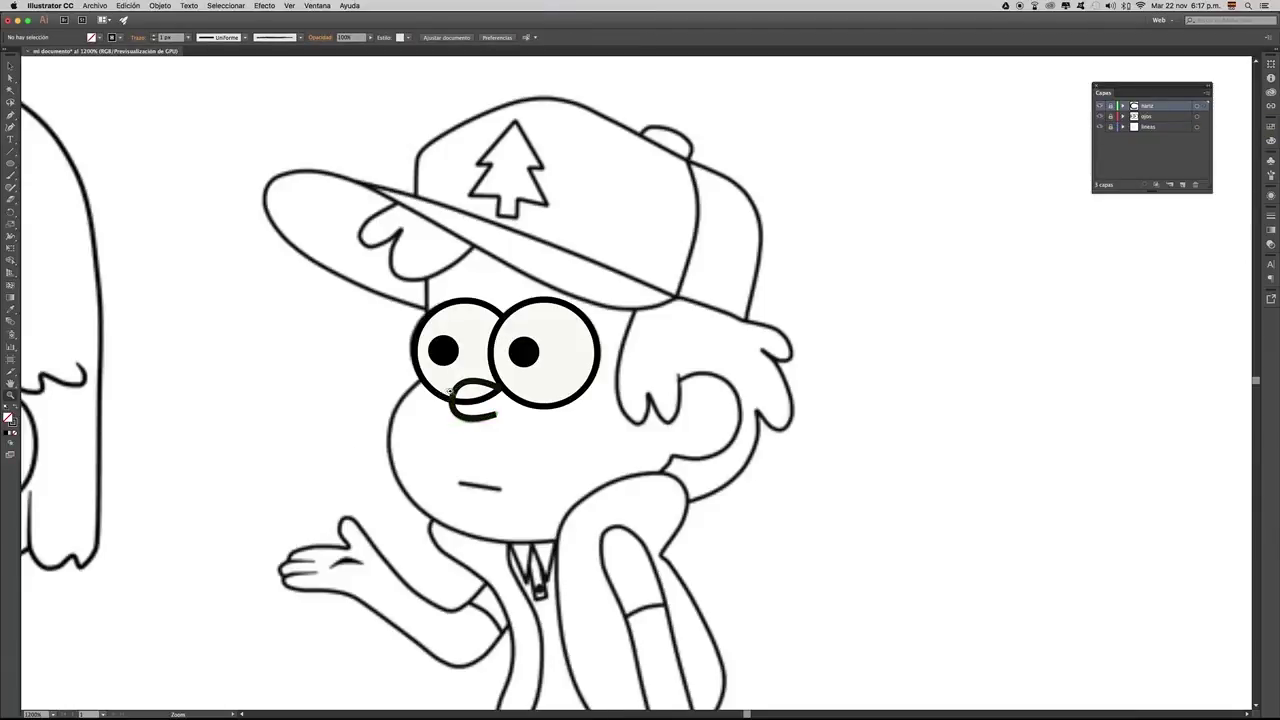
- Select the nose path and open the Tonos de piel swatch library for its fill
{"action": "key", "text": "v"}
{"action": "left_click", "coordinate": [472, 383]}
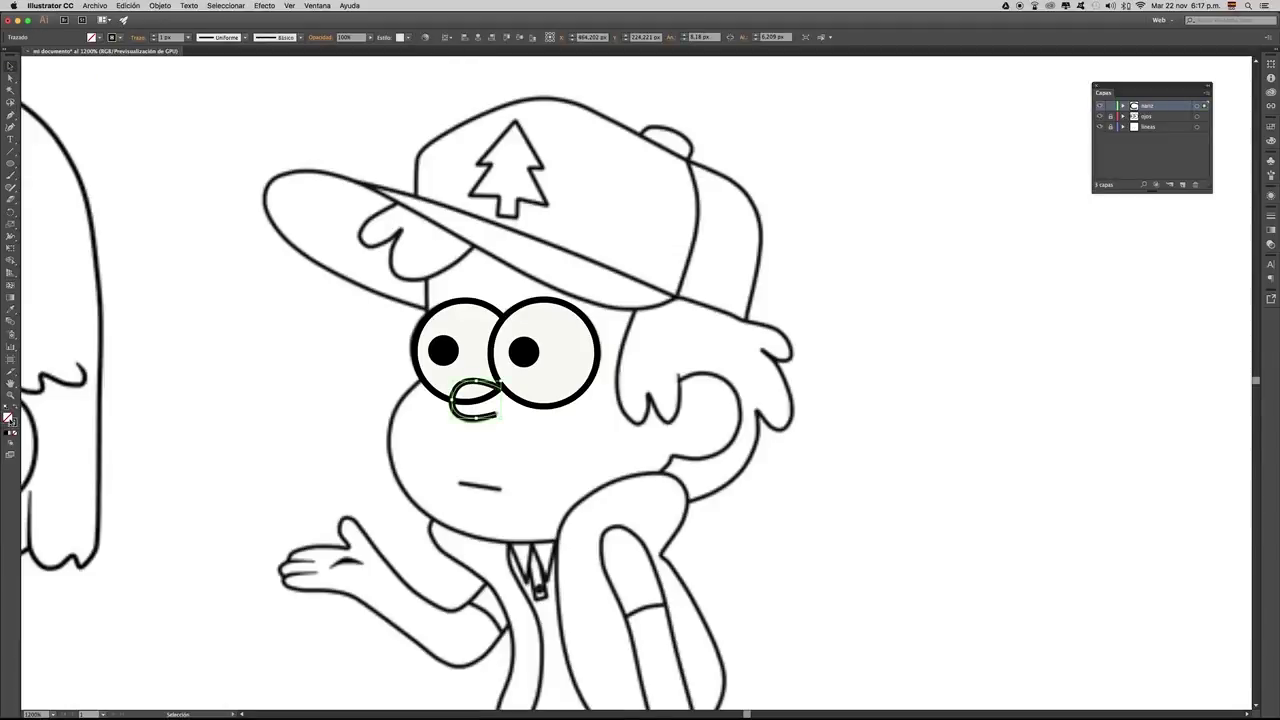
{"action": "double_click", "coordinate": [9, 419]}
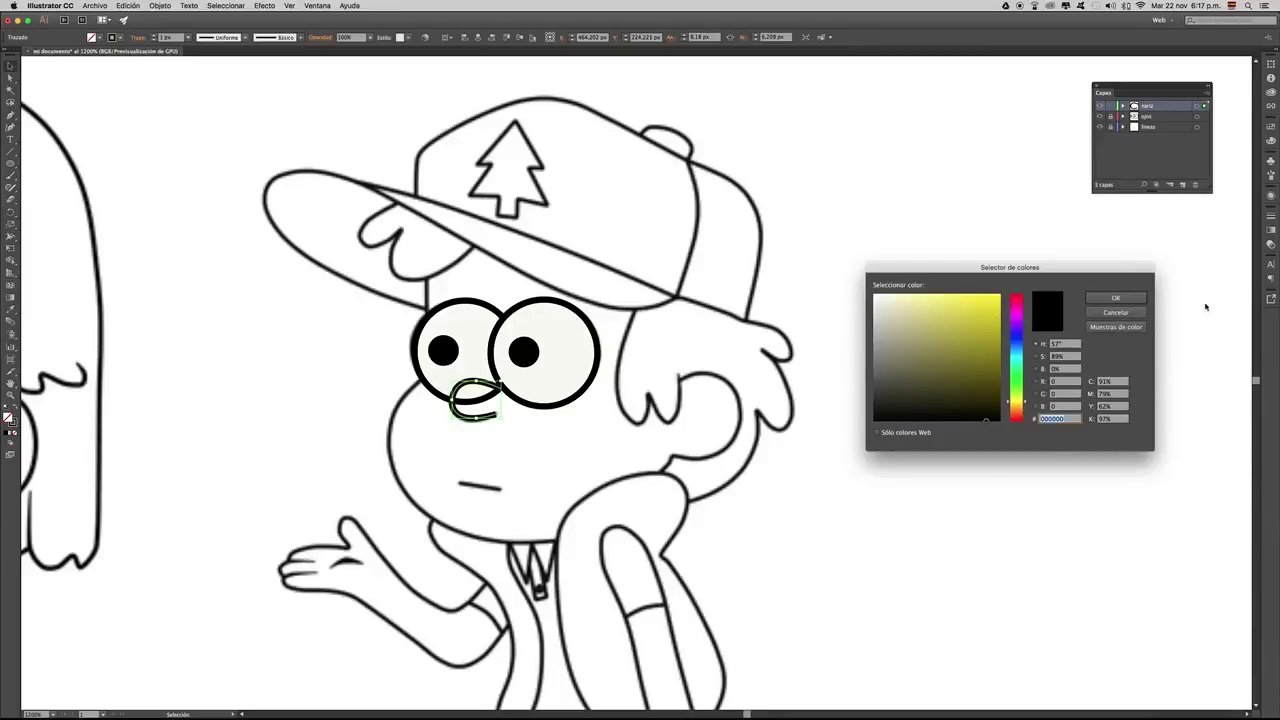
{"action": "left_click", "coordinate": [1114, 315]}
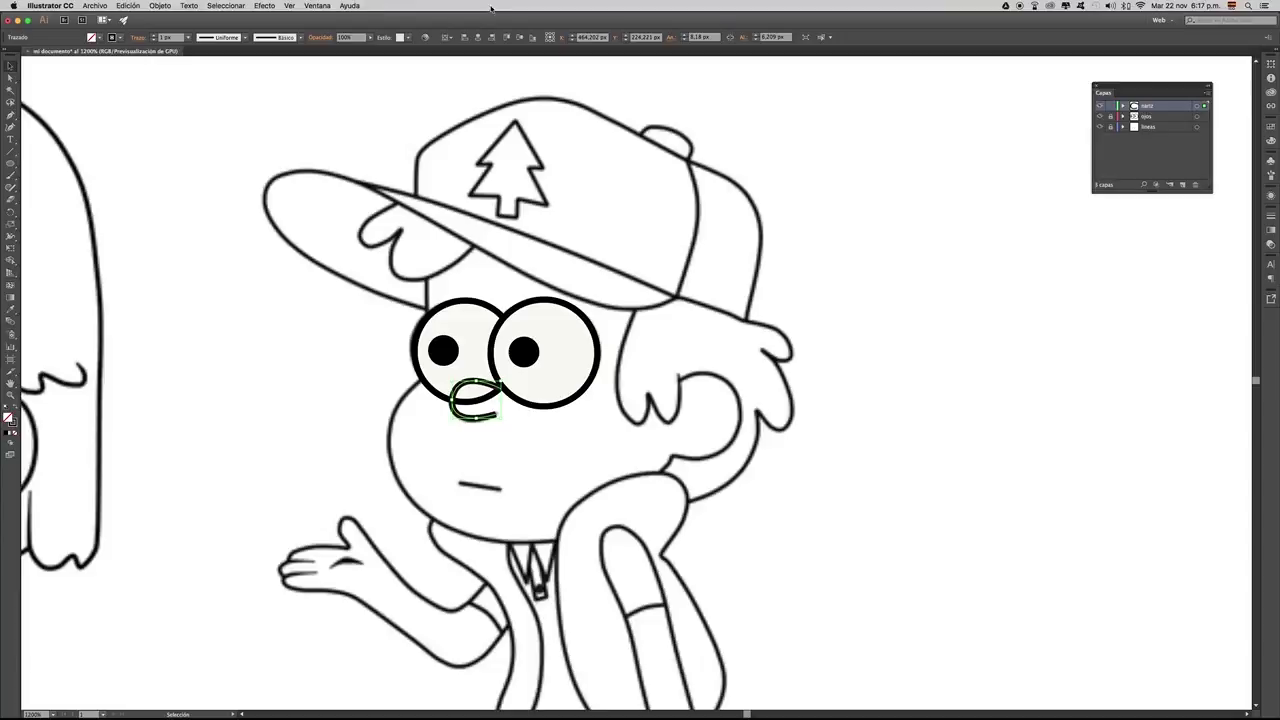
{"action": "left_click", "coordinate": [318, 6]}
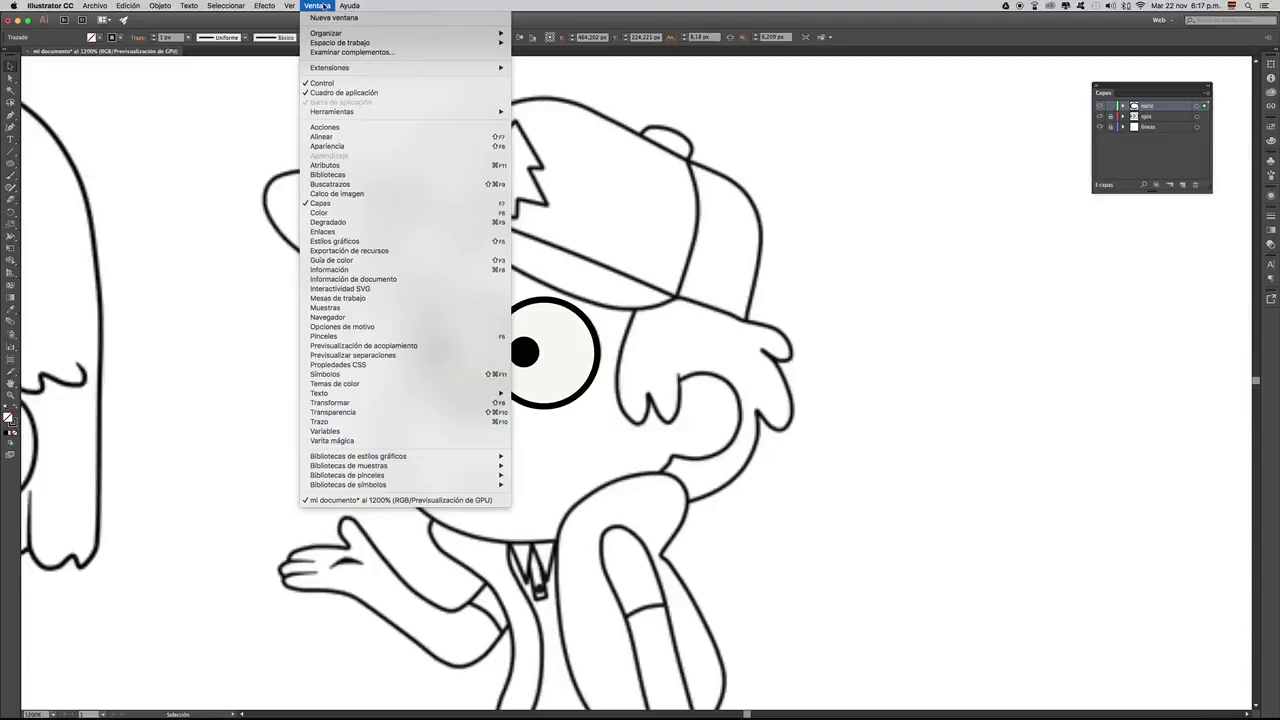
{"action": "mouse_move", "coordinate": [395, 466]}
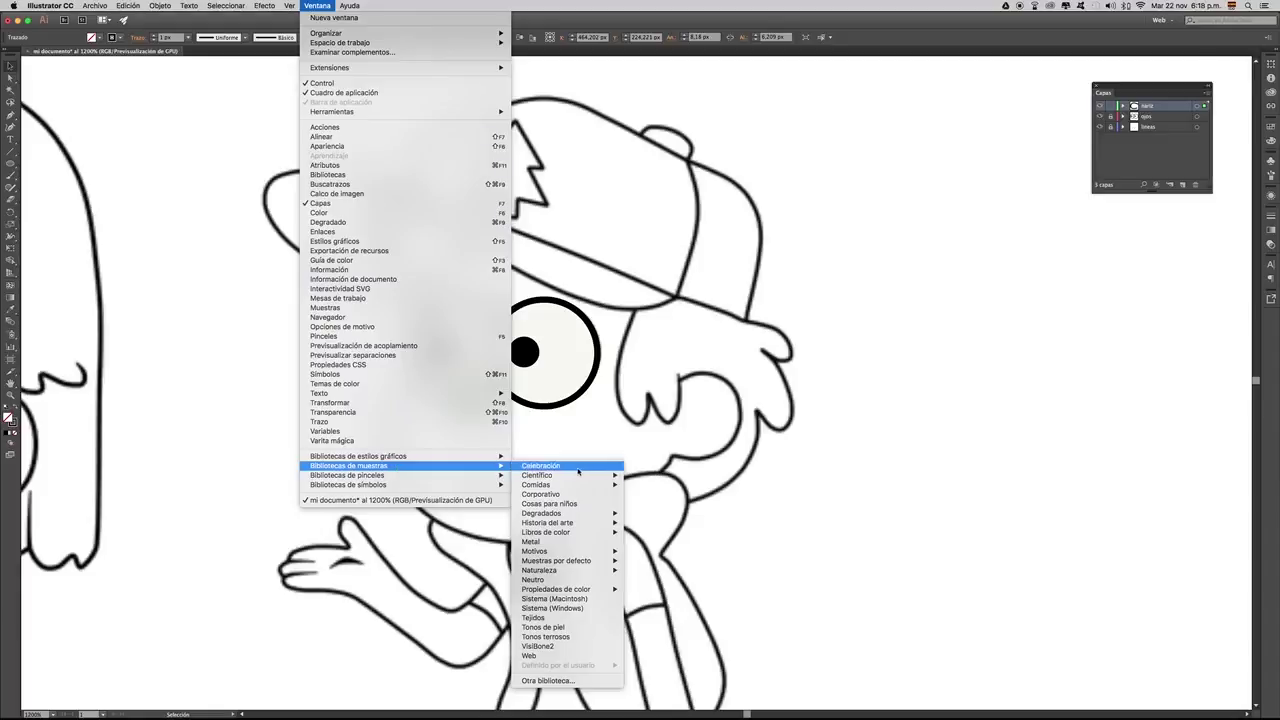
{"action": "mouse_move", "coordinate": [554, 486]}
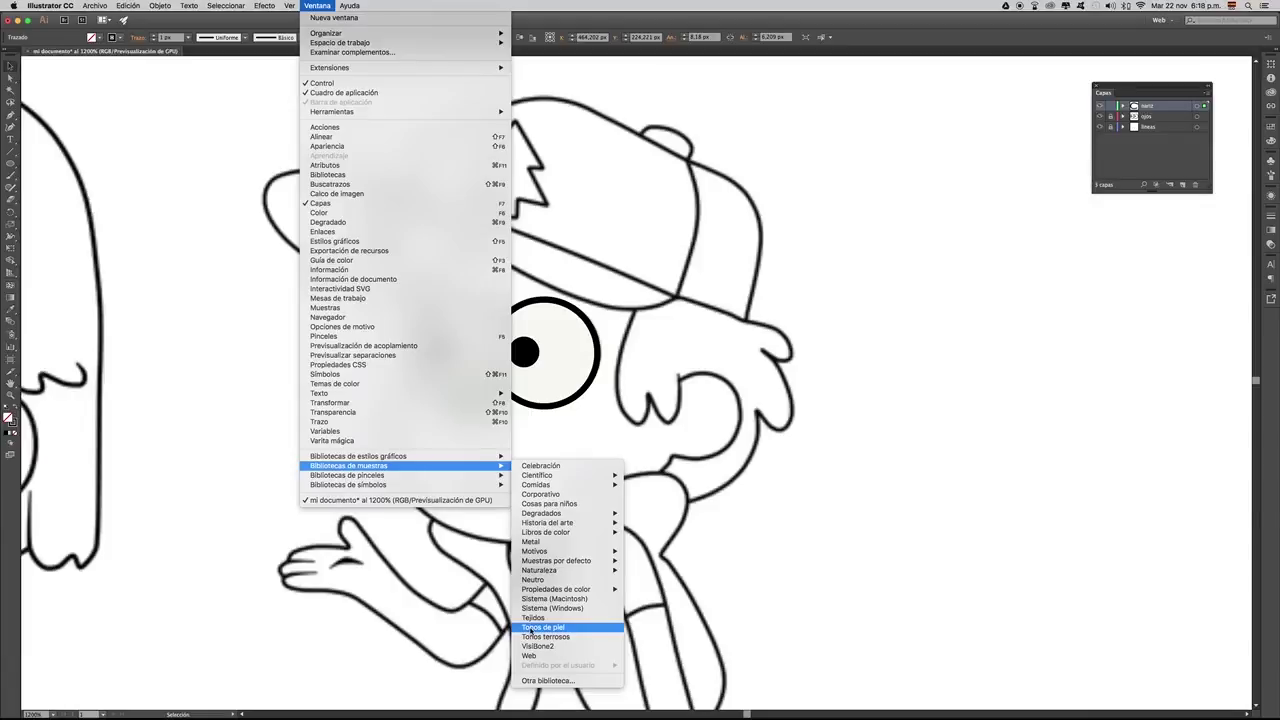
{"action": "left_click", "coordinate": [532, 628]}
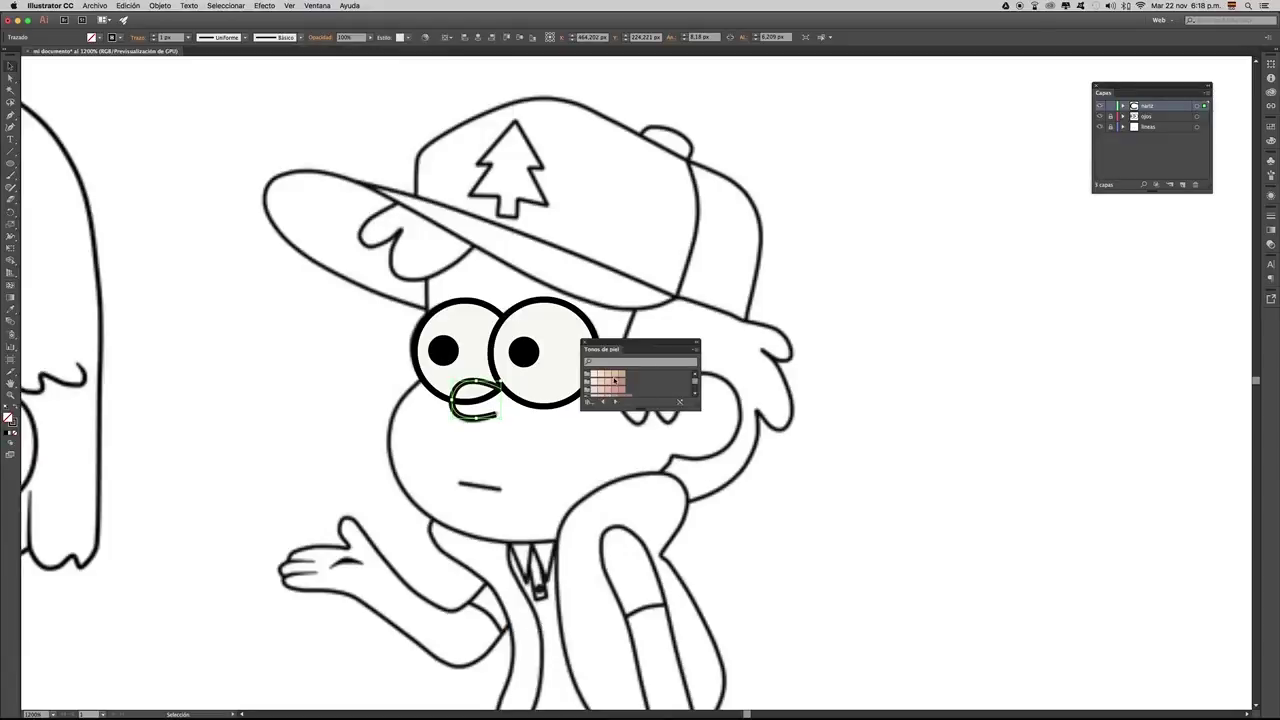
- Try several skin-tone swatches on the nose, keep the light pinkish-beige fill, and close the swatch library
{"action": "left_click", "coordinate": [607, 376]}
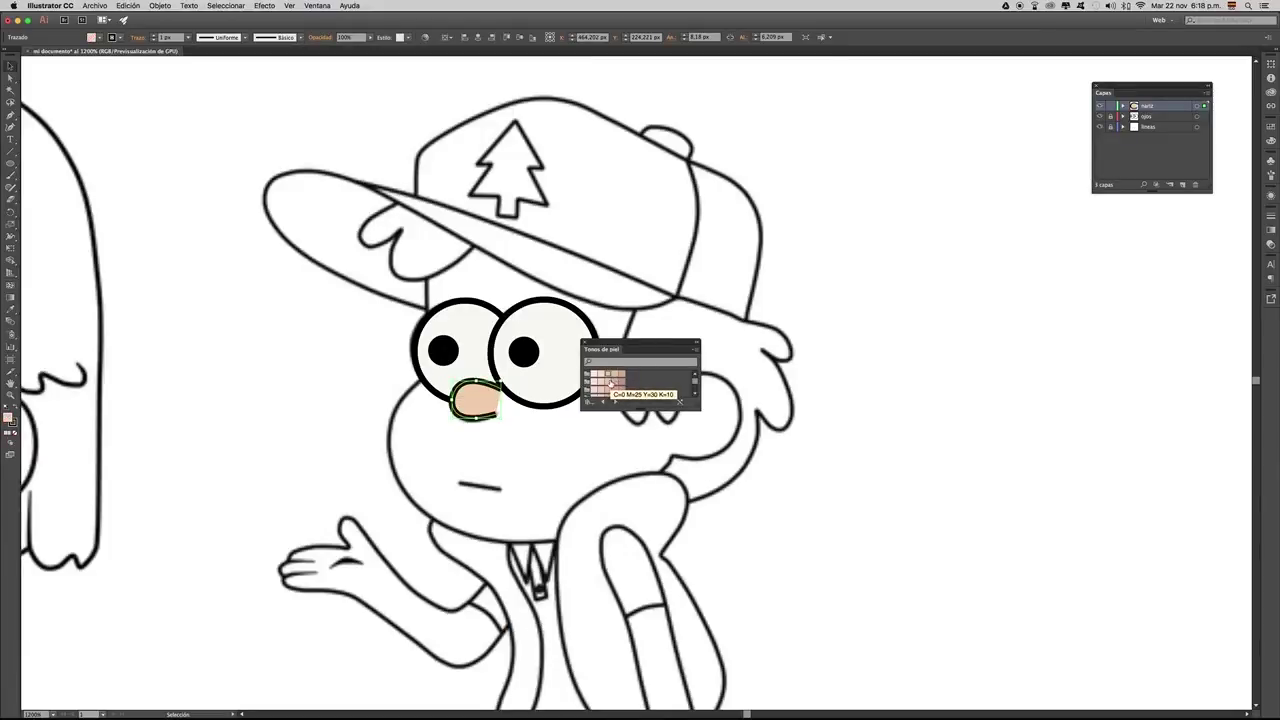
{"action": "left_click", "coordinate": [616, 393]}
{"action": "left_click", "coordinate": [608, 391]}
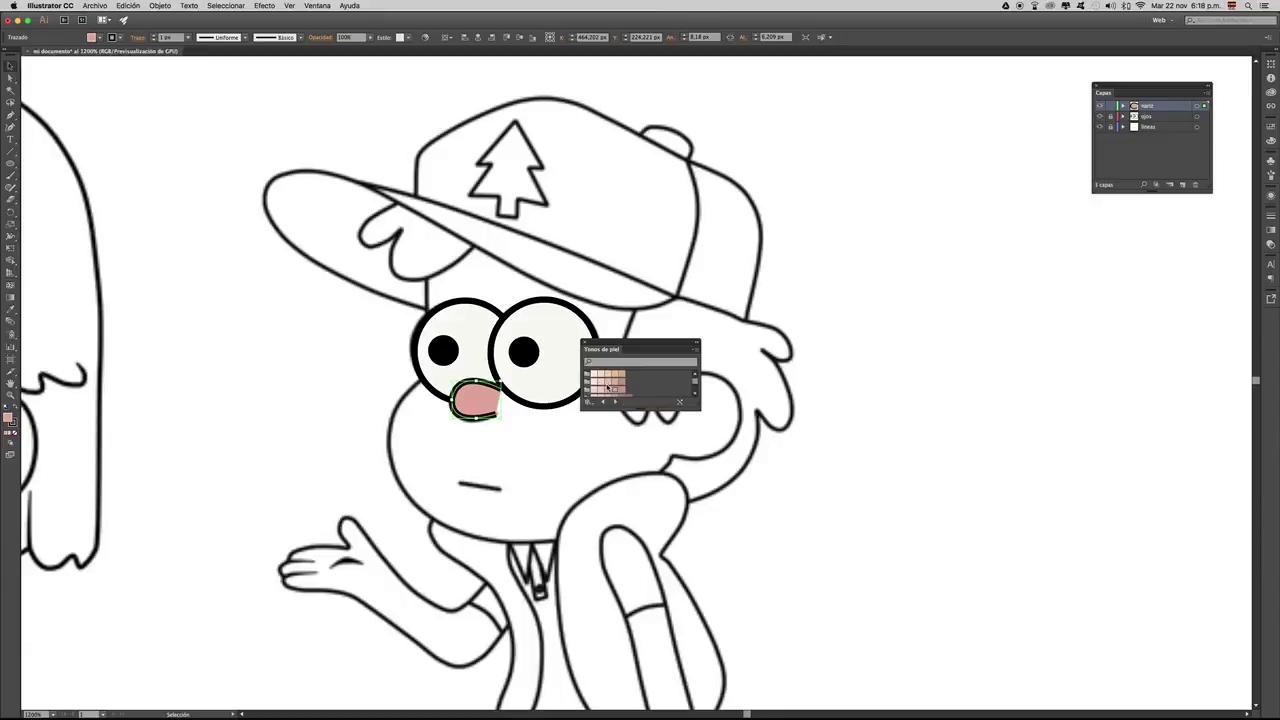
{"action": "left_click", "coordinate": [607, 383]}
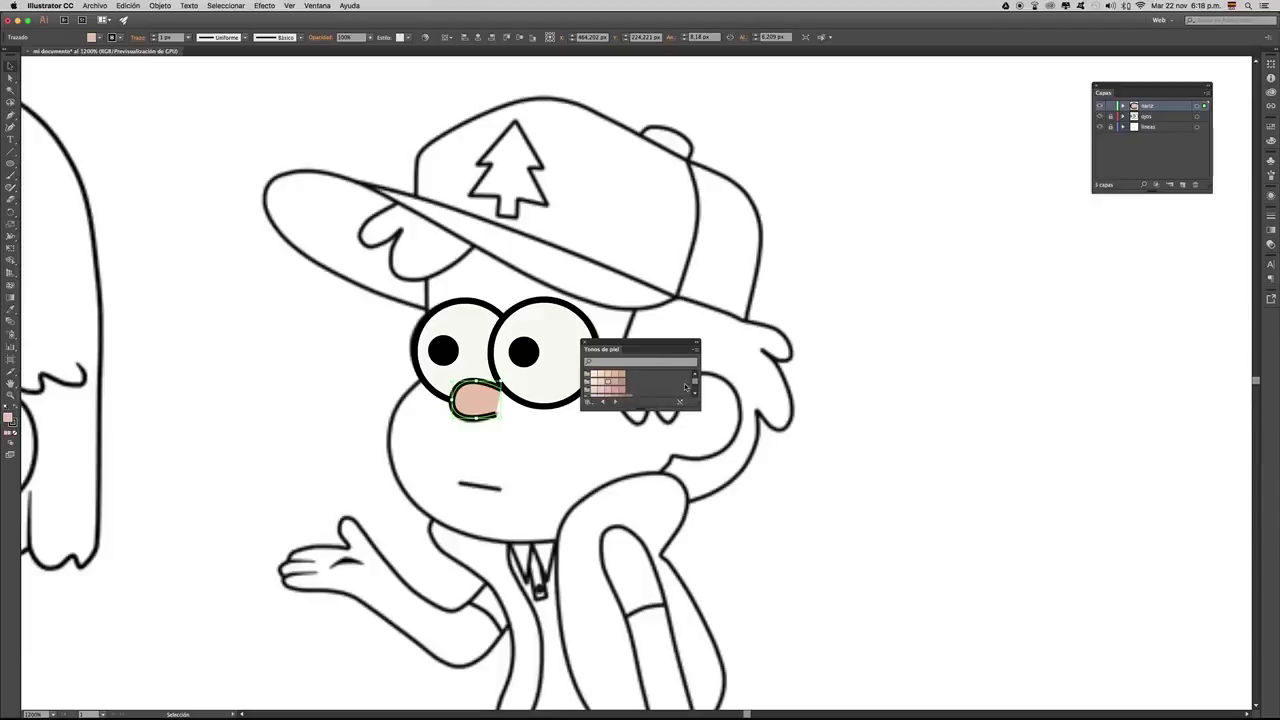
{"action": "left_click", "coordinate": [586, 345]}
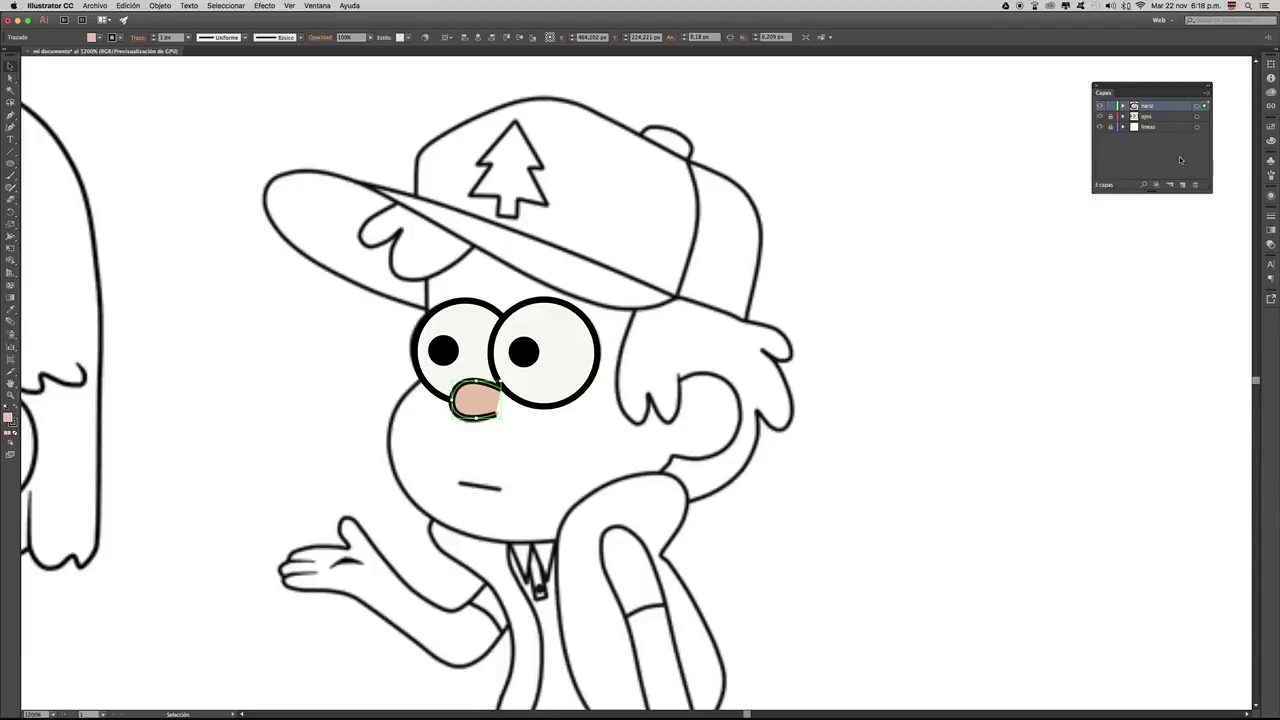
- Create a new layer named gorra above the nariz layer and lock the nariz layer
{"action": "left_click", "coordinate": [1185, 187]}
{"action": "double_click", "coordinate": [1147, 106]}
{"action": "type", "text": "ca"}
{"action": "left_click", "coordinate": [1110, 117]}
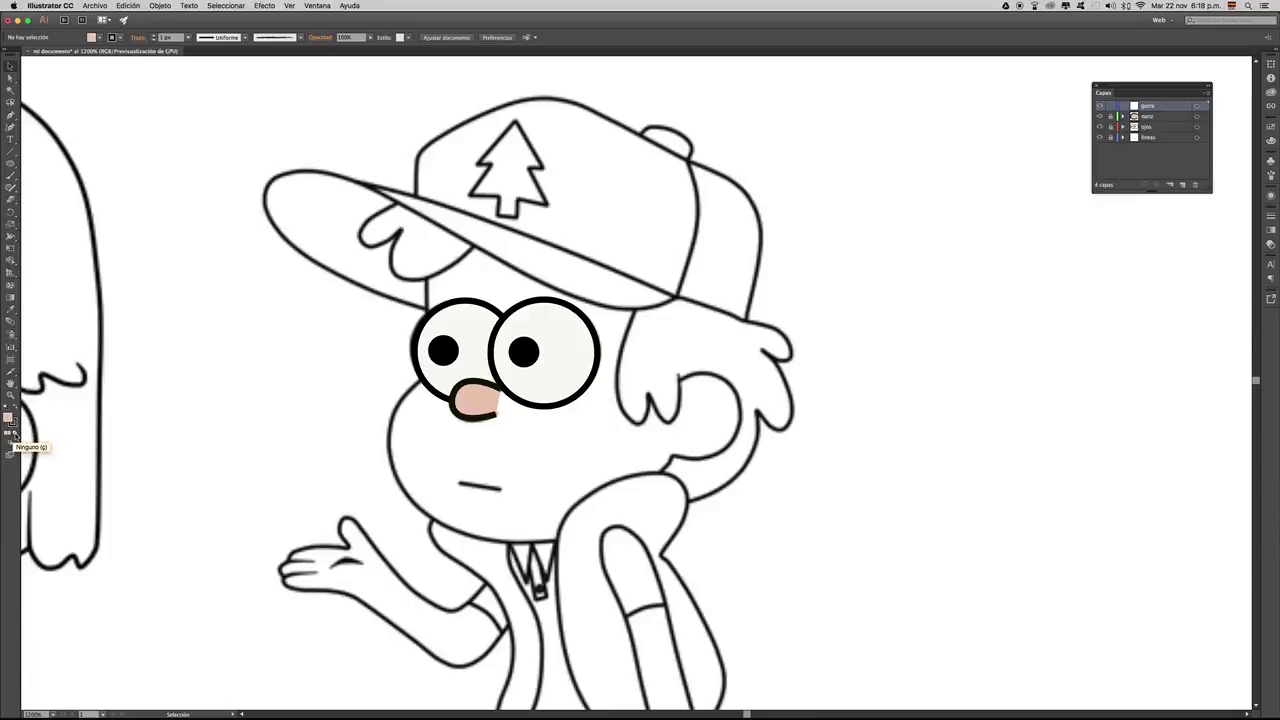
- With no fill and a near-black stroke, trace the cap's back edge from its rear lower corner up to the cap's button
{"action": "left_click", "coordinate": [15, 434]}
{"action": "left_click", "coordinate": [14, 424]}
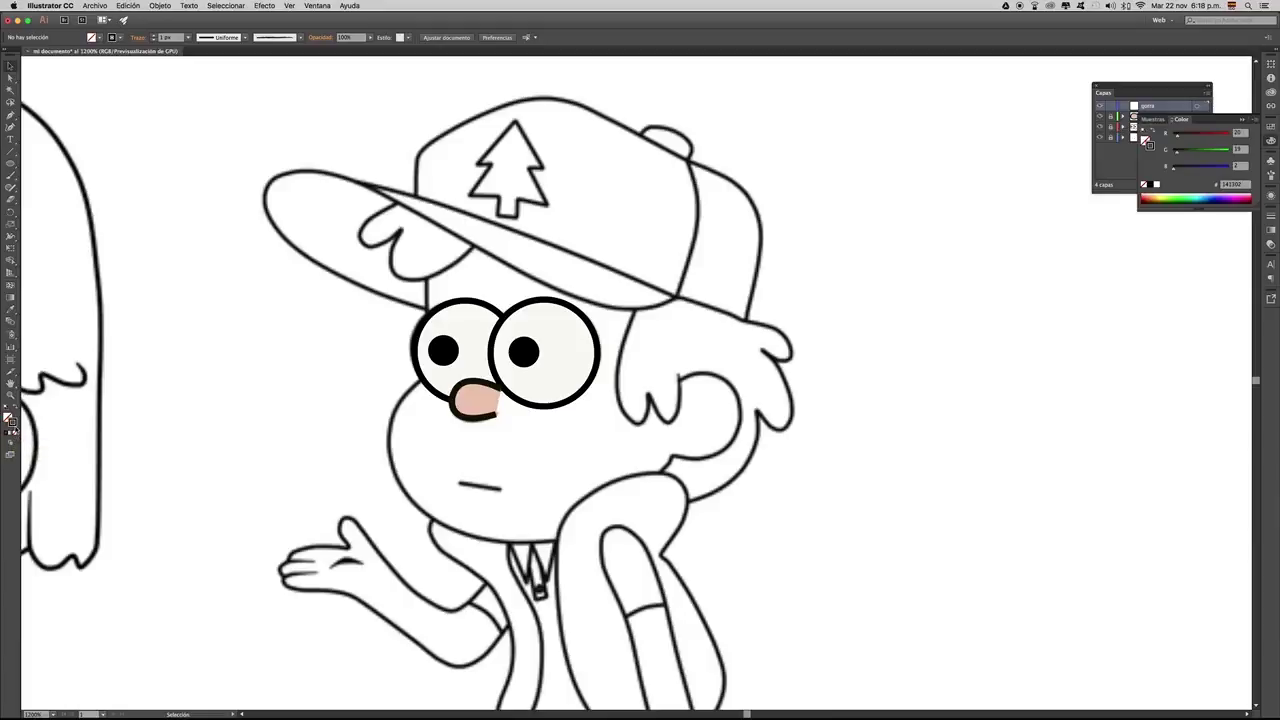
{"action": "left_click", "coordinate": [9, 116]}
{"action": "left_click", "coordinate": [747, 323]}
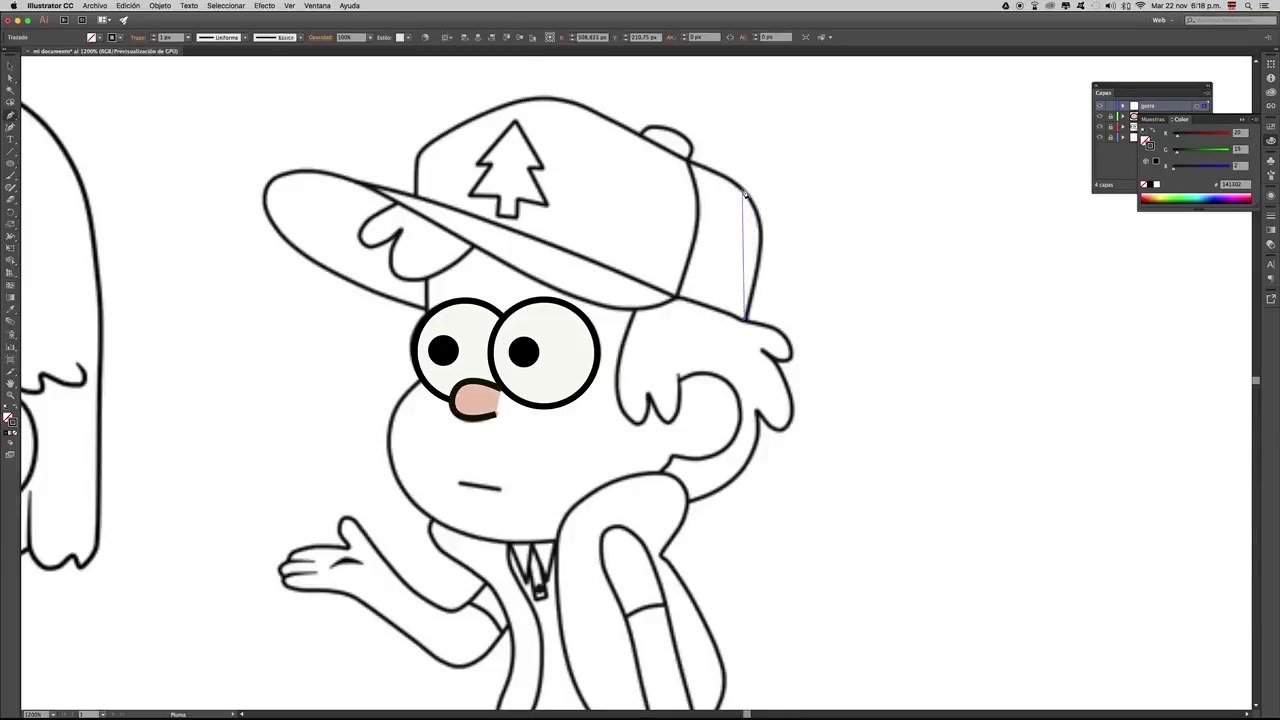
{"action": "left_click_drag", "start_coordinate": [743, 189], "coordinate": [703, 137]}
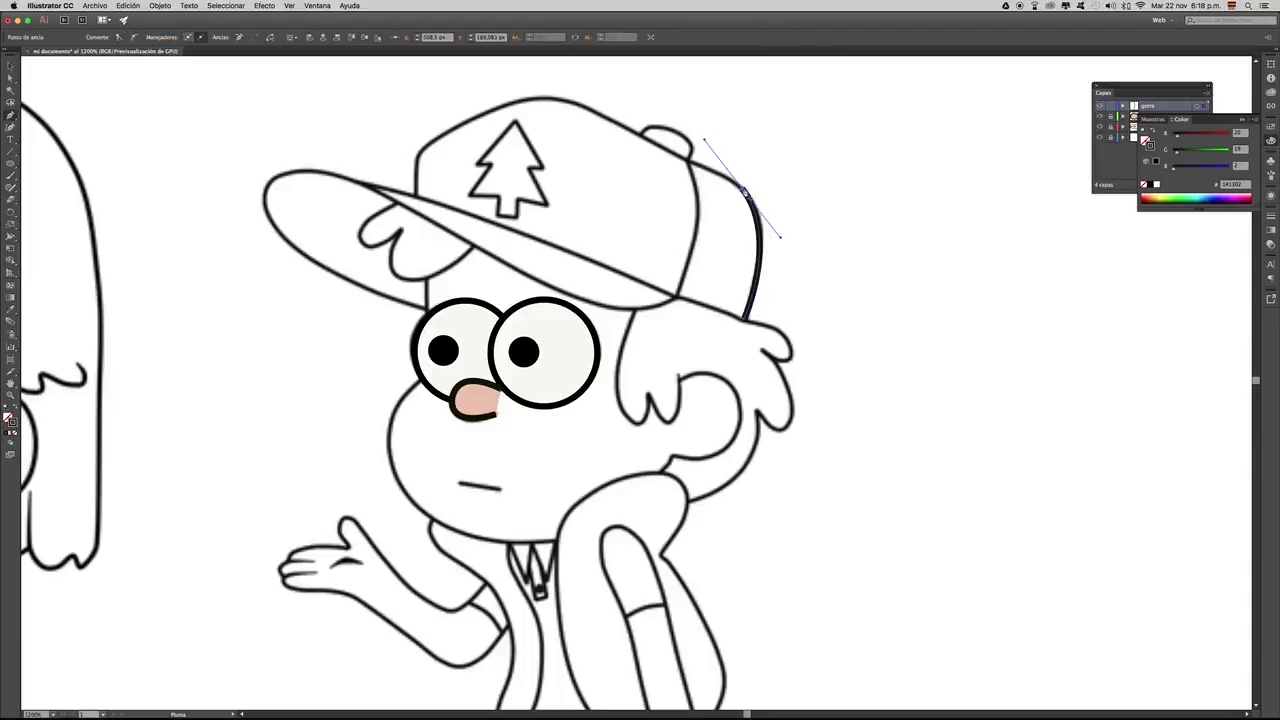
{"action": "left_click", "coordinate": [743, 189]}
{"action": "left_click", "coordinate": [690, 161]}
- Continue the cap path over the top of the crown and down its front edge to the visor
{"action": "left_click_drag", "start_coordinate": [601, 115], "coordinate": [586, 114]}
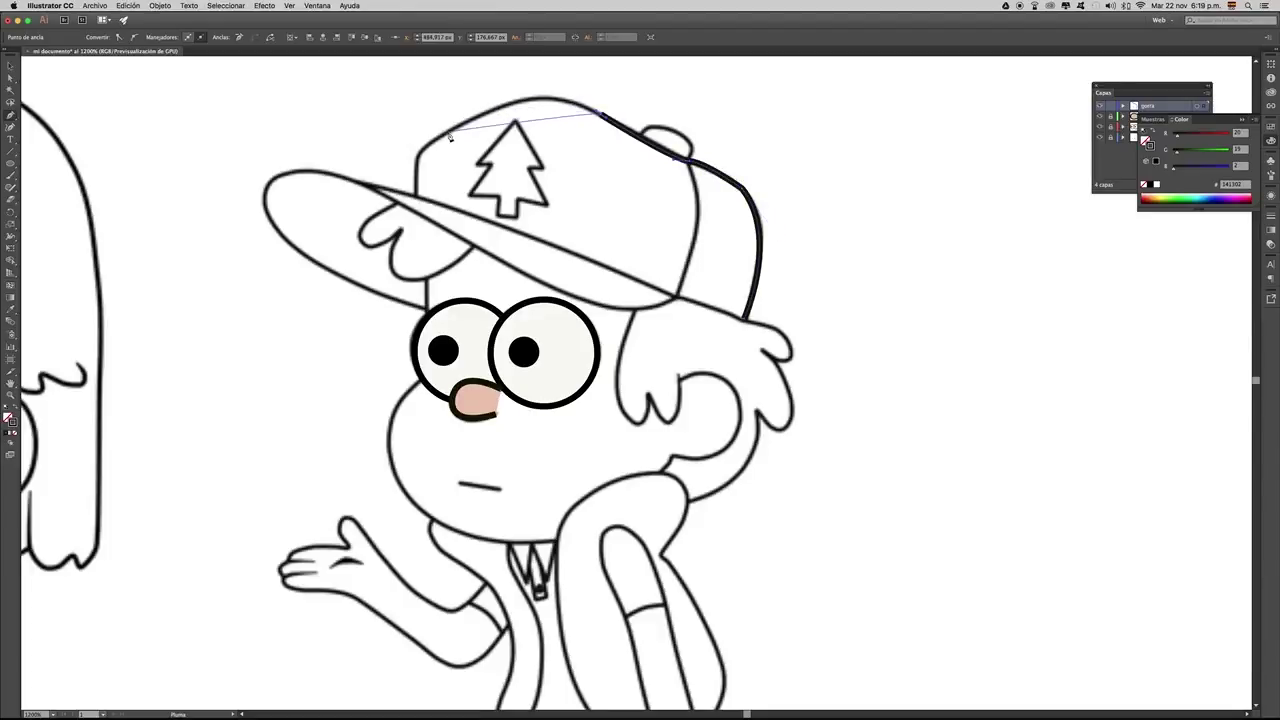
{"action": "left_click_drag", "start_coordinate": [418, 155], "coordinate": [330, 245]}
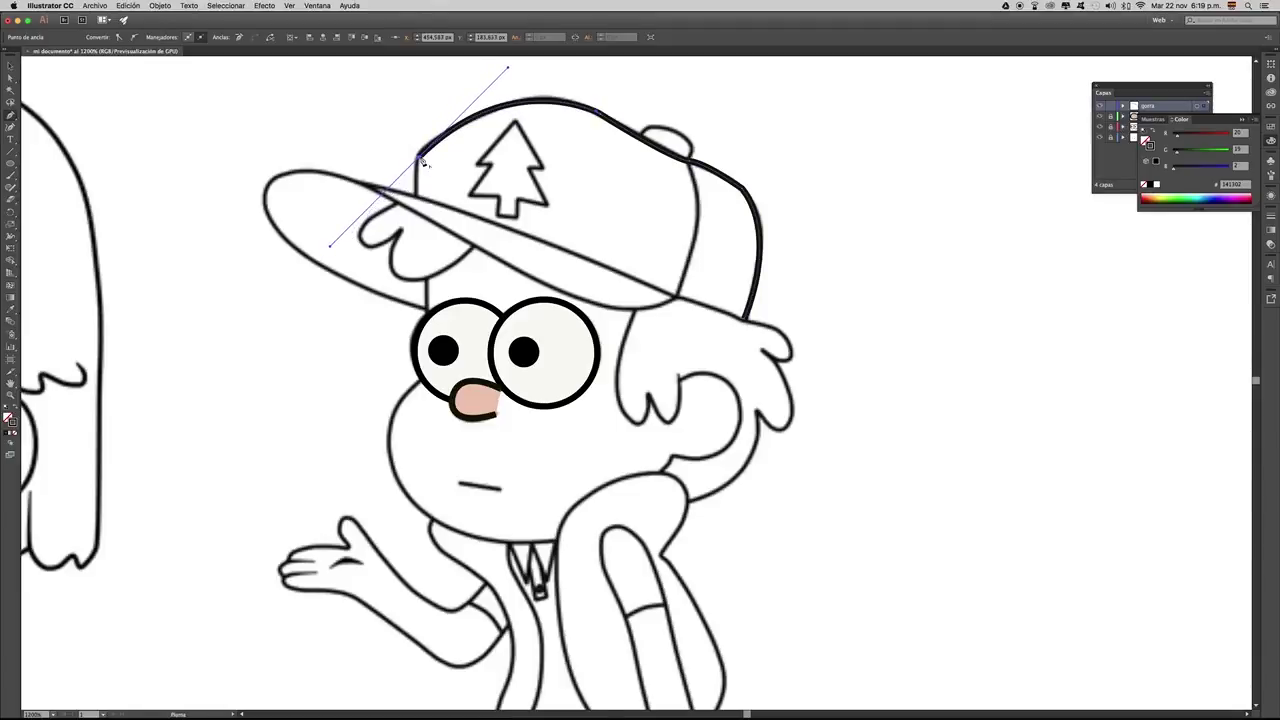
{"action": "left_click", "coordinate": [419, 157]}
{"action": "left_click", "coordinate": [418, 203]}
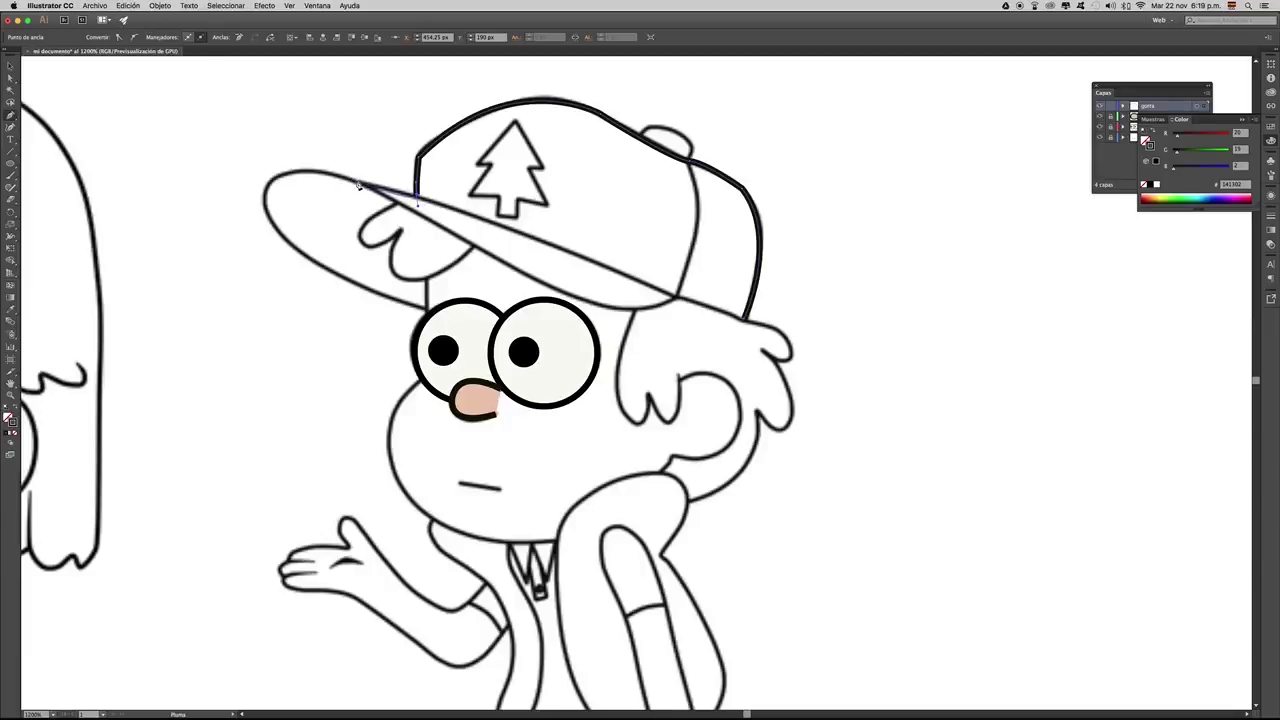
- Trace around the visor and along the cap's lower edge, closing the path at the rear lower corner
{"action": "left_click_drag", "start_coordinate": [268, 183], "coordinate": [239, 236]}
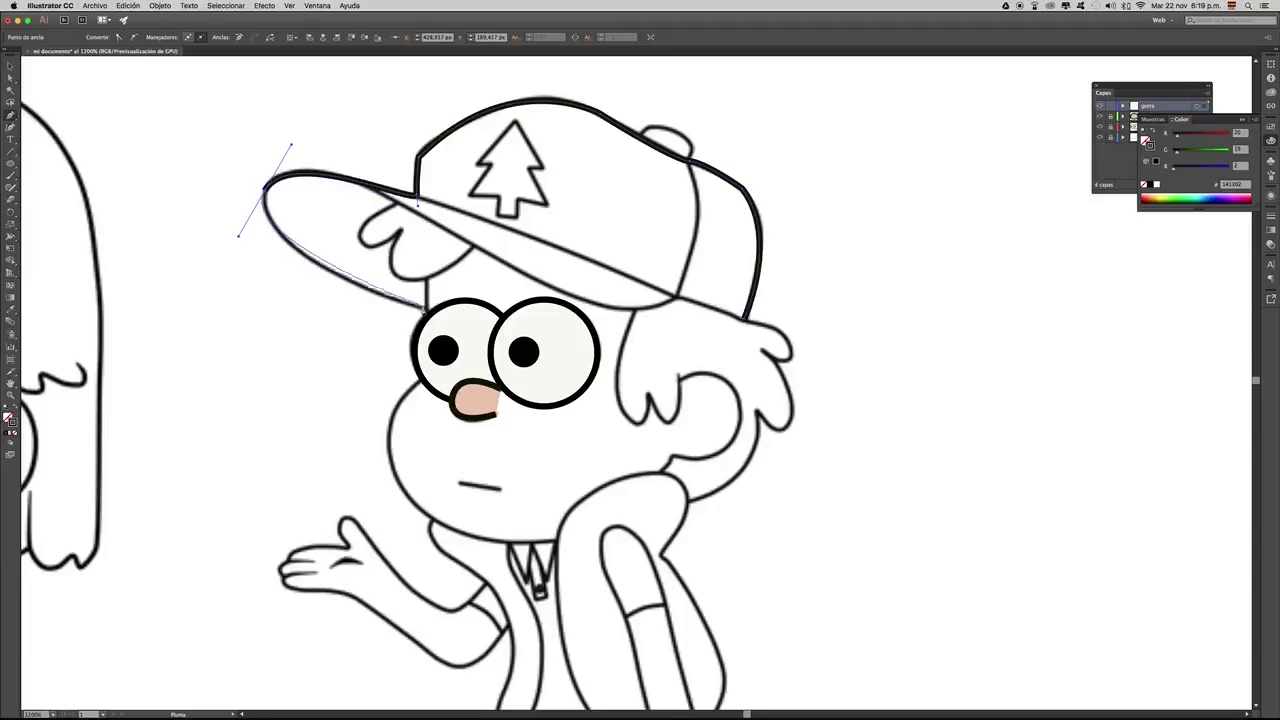
{"action": "left_click_drag", "start_coordinate": [425, 309], "coordinate": [421, 220]}
{"action": "left_click", "coordinate": [420, 217]}
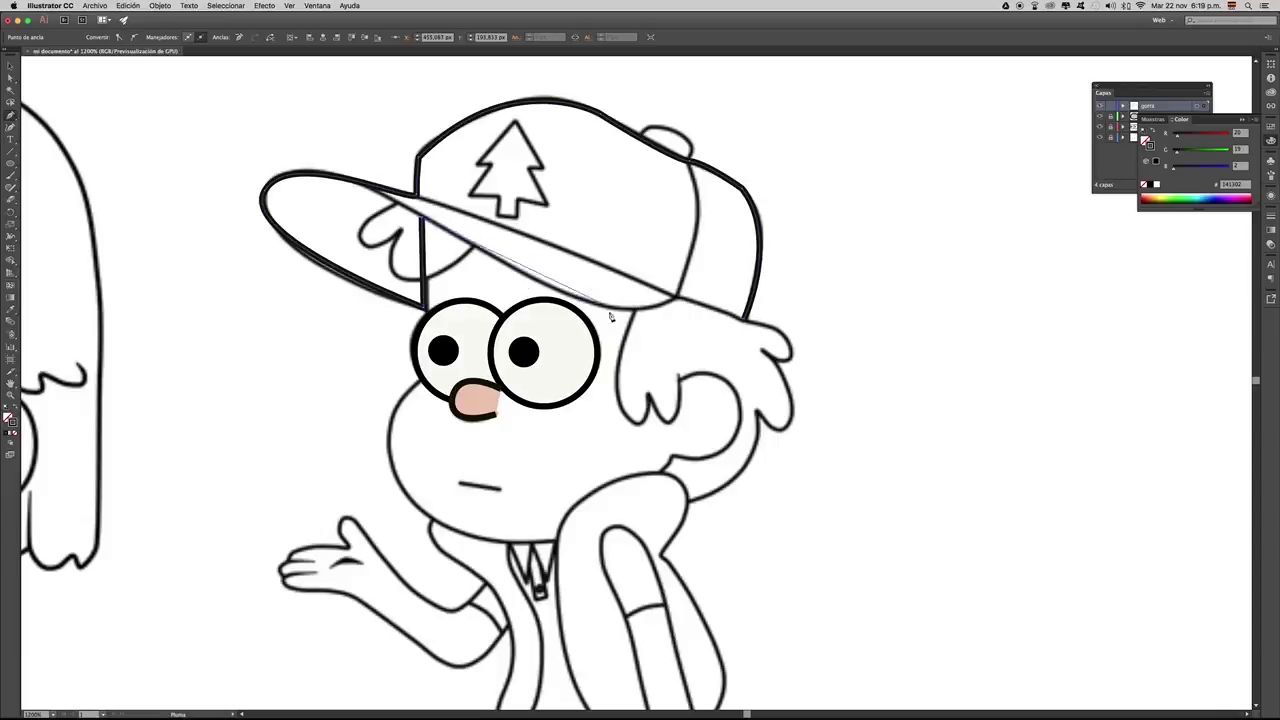
{"action": "left_click_drag", "start_coordinate": [720, 295], "coordinate": [752, 254]}
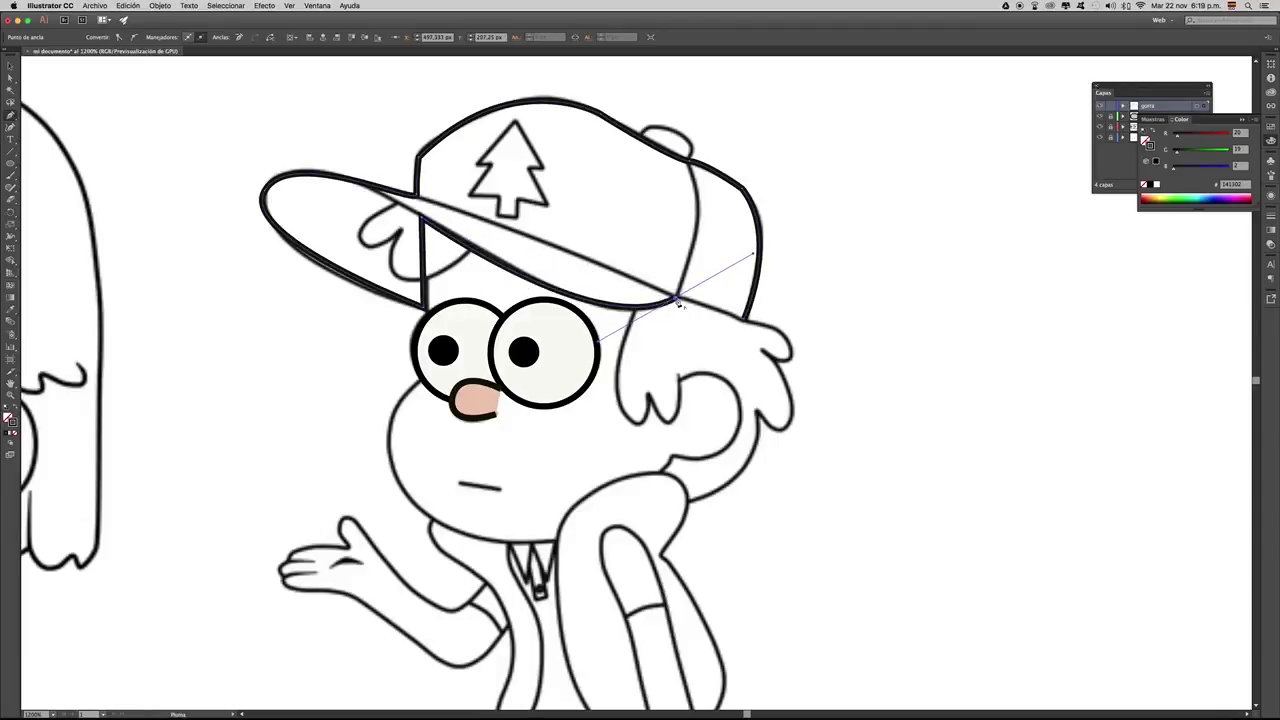
{"action": "left_click", "coordinate": [745, 321]}
- Trace the cap's curved rear seam from the base of the button down to the visor's rear corner, and leave it deselected
{"action": "left_click", "coordinate": [10, 65]}
{"action": "left_click", "coordinate": [696, 303]}
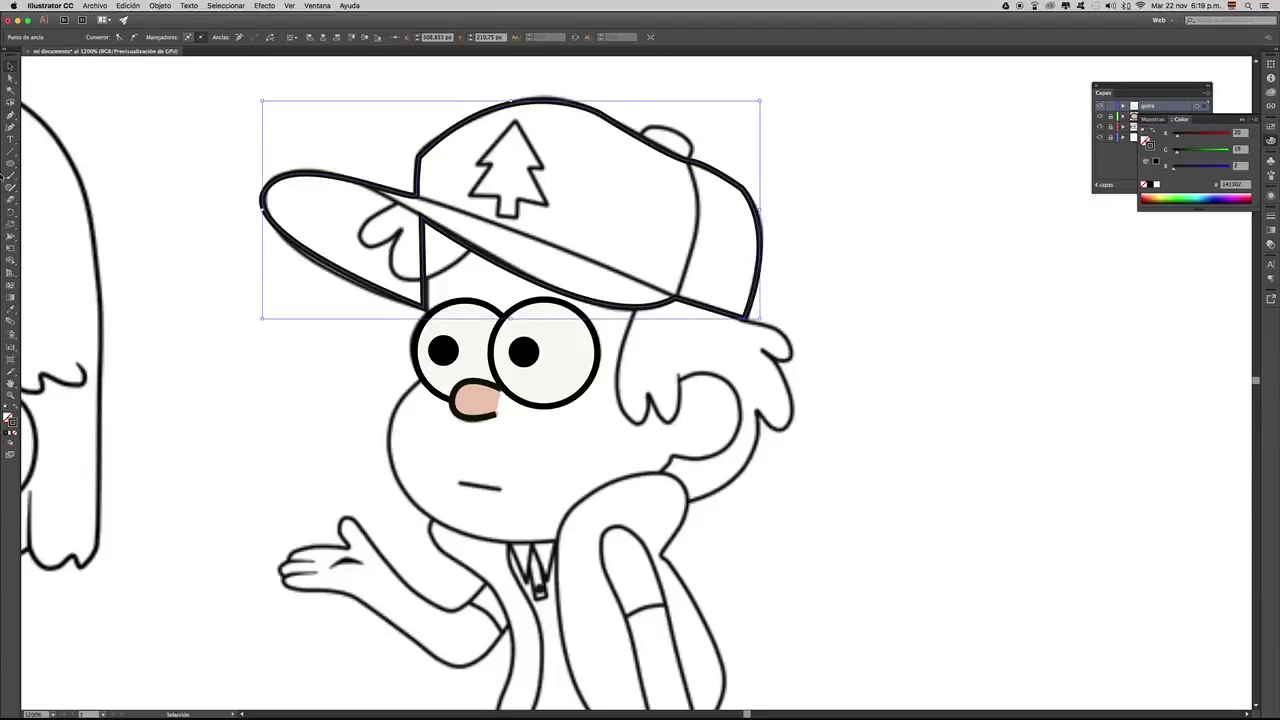
{"action": "left_click", "coordinate": [10, 115]}
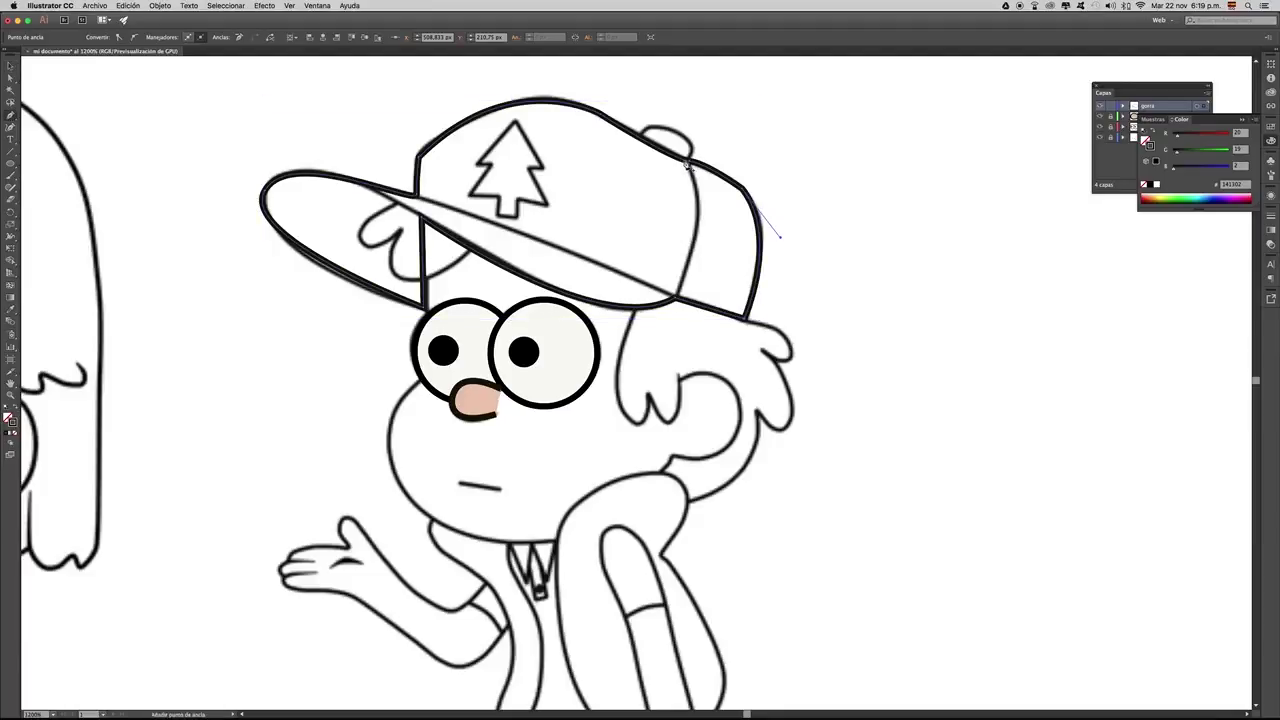
{"action": "left_click", "coordinate": [675, 305]}
{"action": "key", "text": "a"}
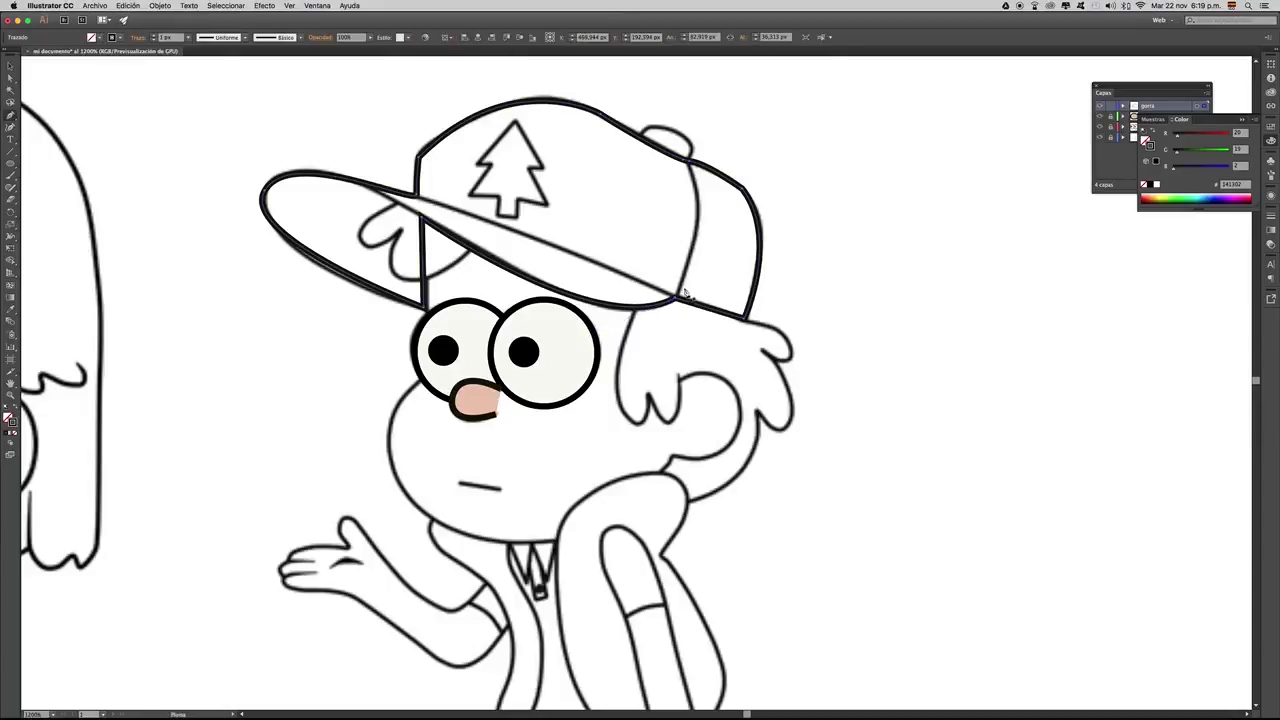
{"action": "key", "text": "p"}
{"action": "left_click", "coordinate": [689, 170]}
{"action": "left_click_drag", "start_coordinate": [678, 294], "coordinate": [635, 374]}
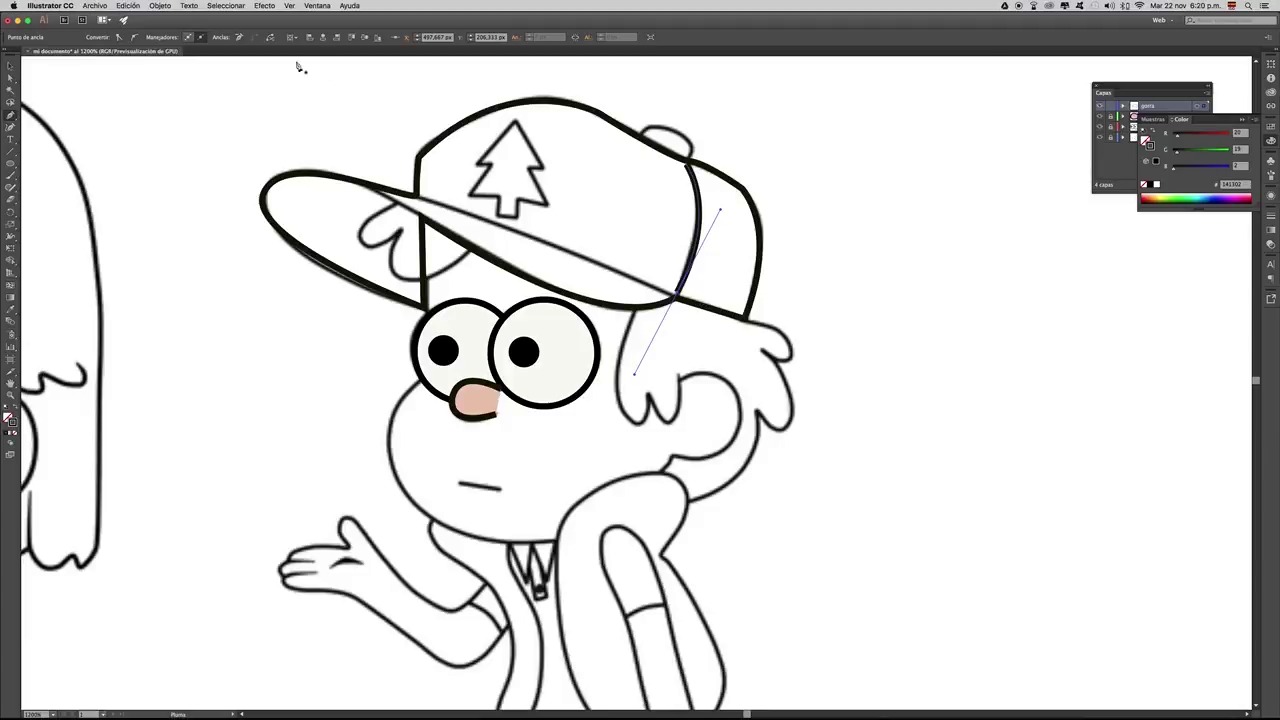
{"action": "left_click", "coordinate": [10, 66]}
{"action": "left_click", "coordinate": [309, 114]}
- Move the seam's upper endpoint onto the cap outline just below the button, closing the gap there
{"action": "key", "text": "z"}
{"action": "left_click", "coordinate": [703, 197]}
{"action": "left_click", "coordinate": [641, 357]}
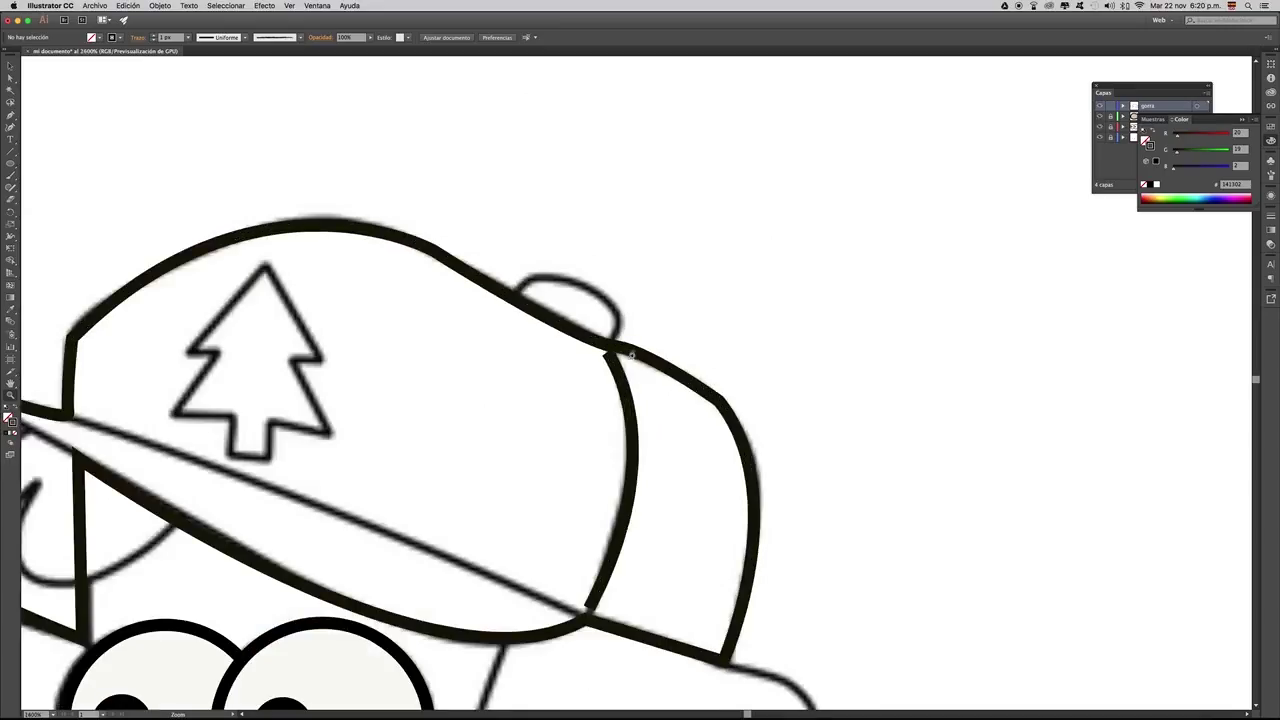
{"action": "left_click", "coordinate": [616, 365]}
{"action": "left_click", "coordinate": [629, 368]}
{"action": "left_click", "coordinate": [649, 366]}
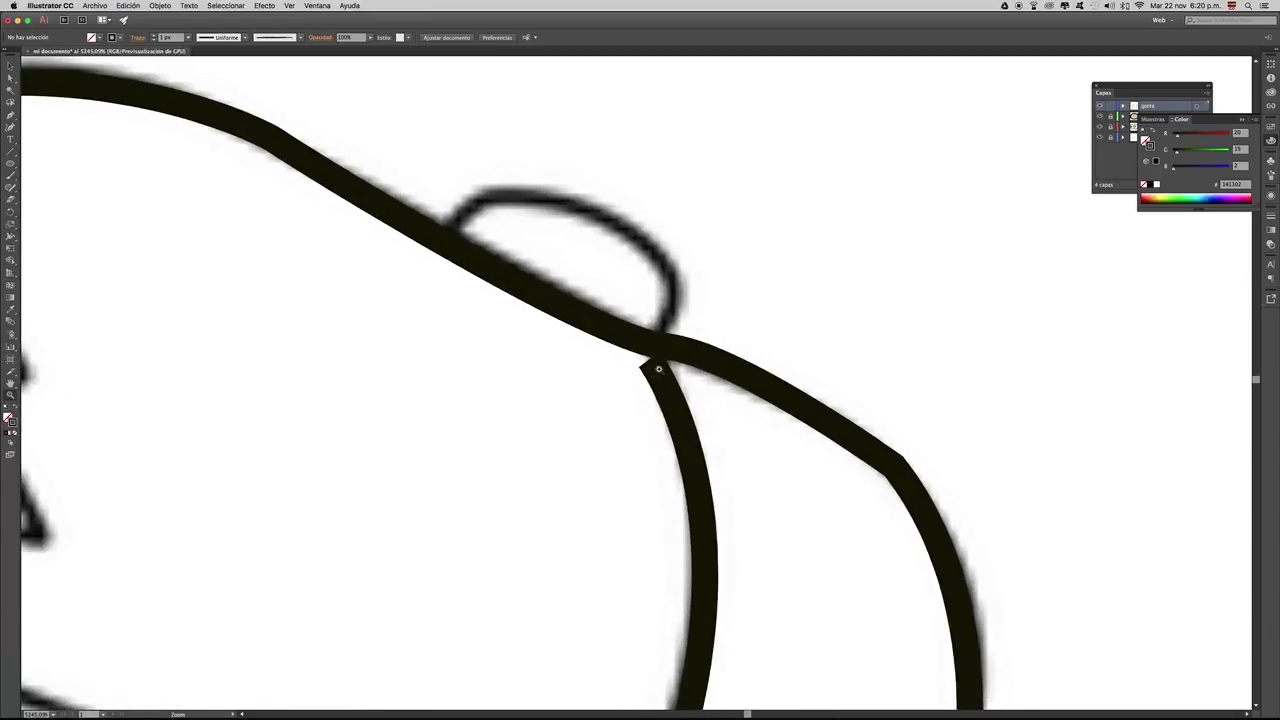
{"action": "left_click", "coordinate": [659, 370]}
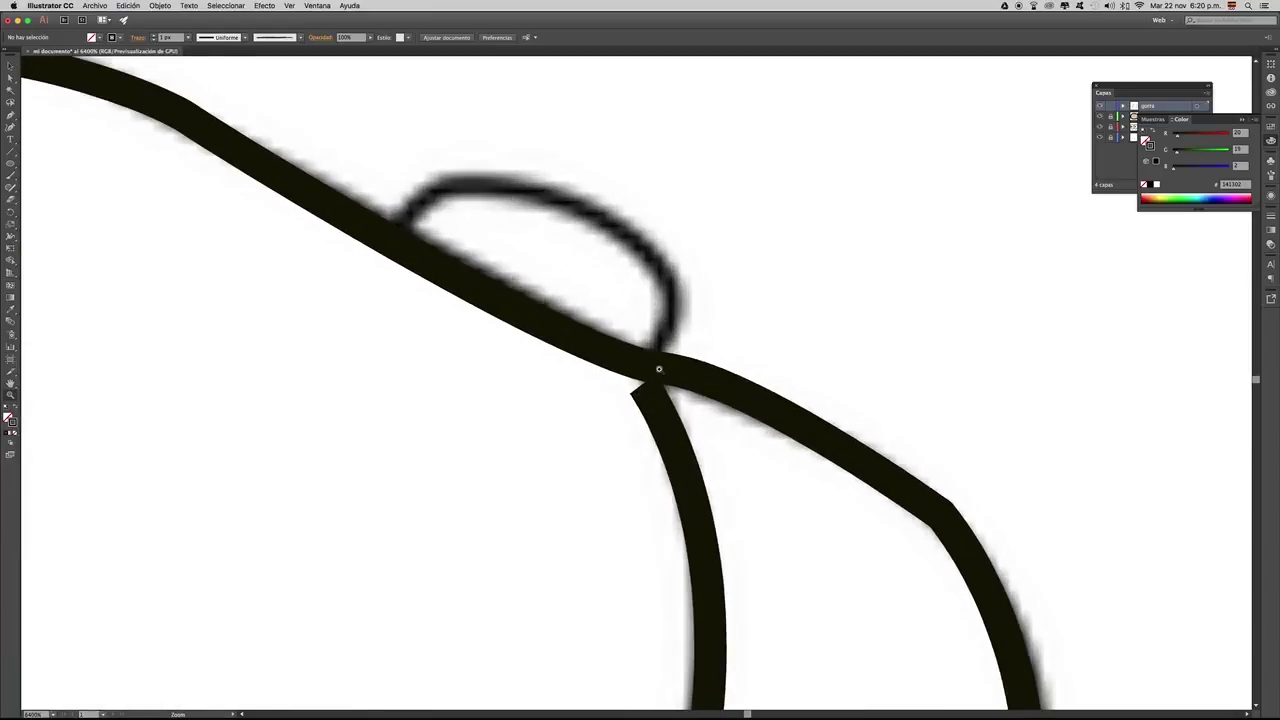
{"action": "left_click", "coordinate": [11, 80]}
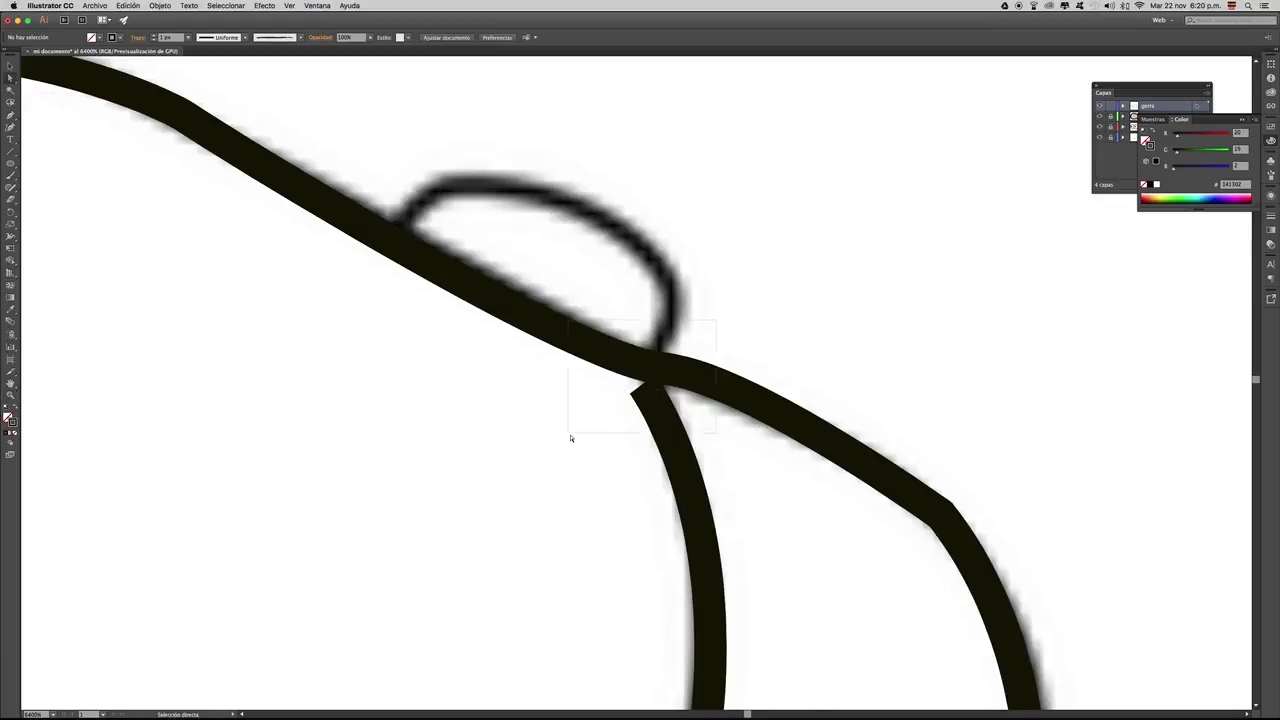
{"action": "left_click", "coordinate": [653, 428]}
{"action": "left_click", "coordinate": [709, 441]}
{"action": "left_click", "coordinate": [643, 388]}
{"action": "left_click_drag", "start_coordinate": [643, 388], "coordinate": [637, 368]}
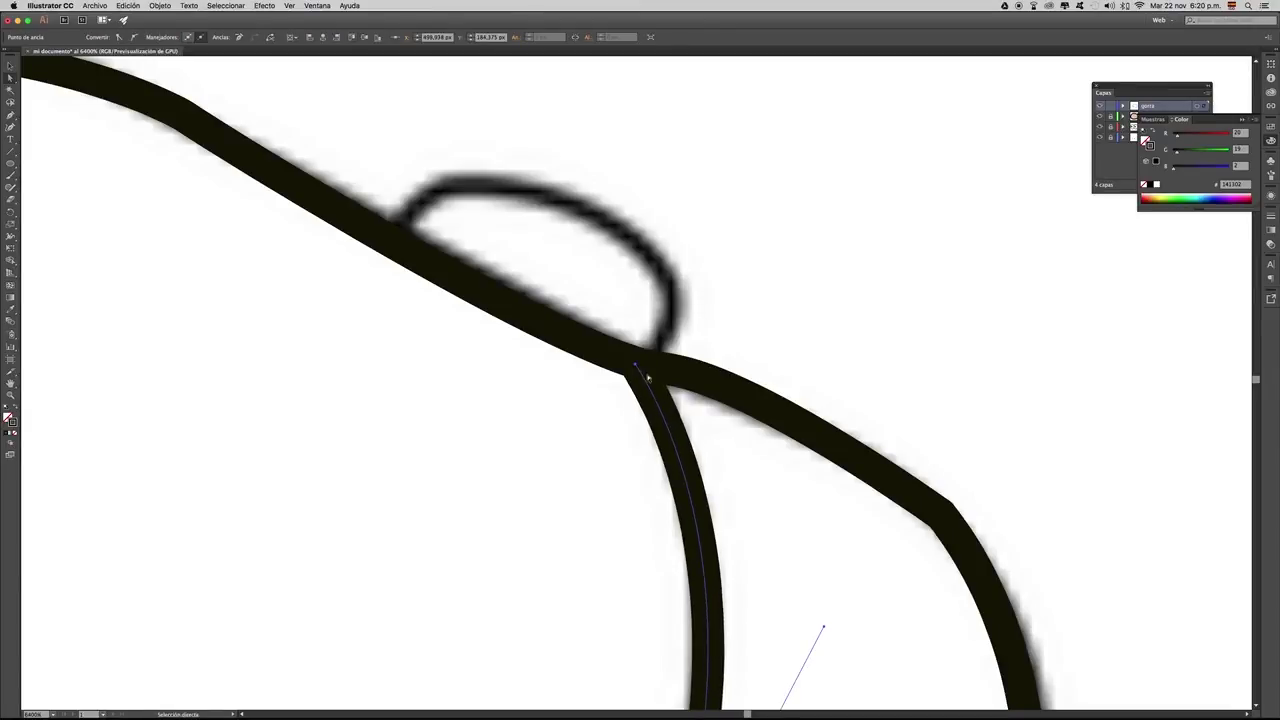
- Move the seam's lower endpoint onto the corner where the visor meets the cap's lower edge
{"action": "scroll", "coordinate": [675, 413], "scroll_direction": "down", "scroll_amount": 6}
{"action": "scroll", "coordinate": [675, 413], "scroll_direction": "down", "scroll_amount": 3}
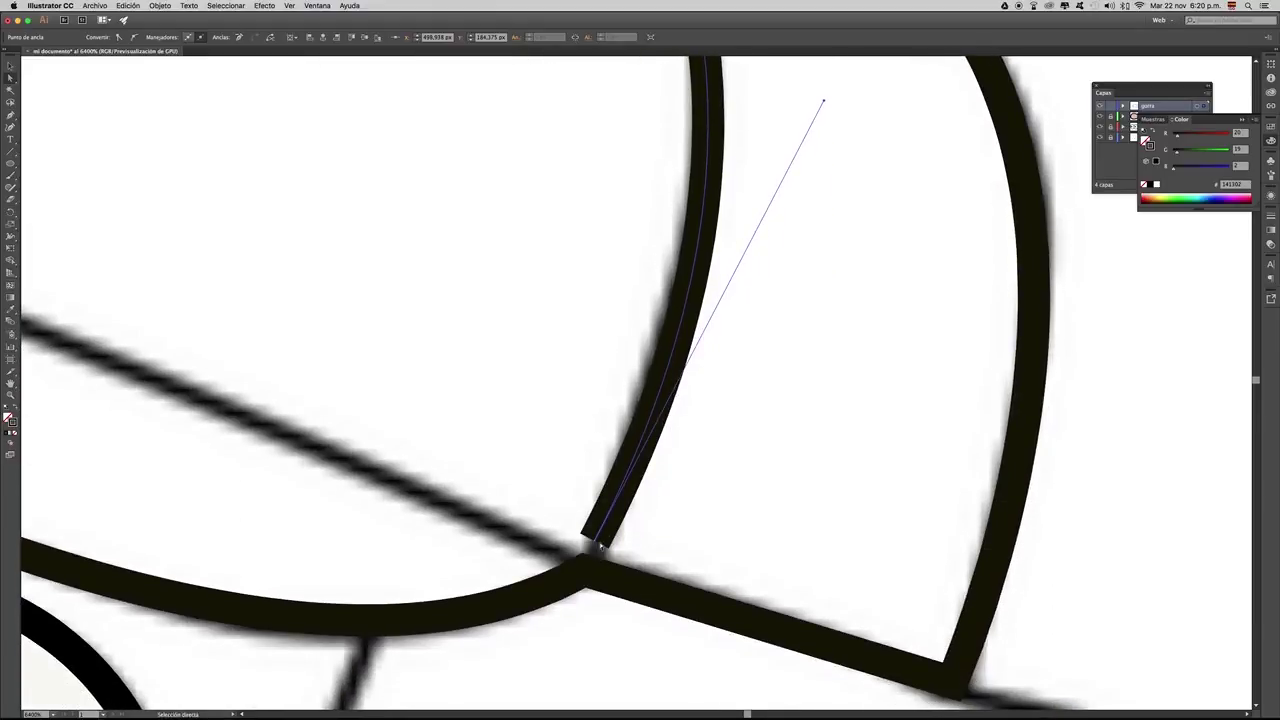
{"action": "left_click_drag", "start_coordinate": [598, 543], "coordinate": [594, 570]}
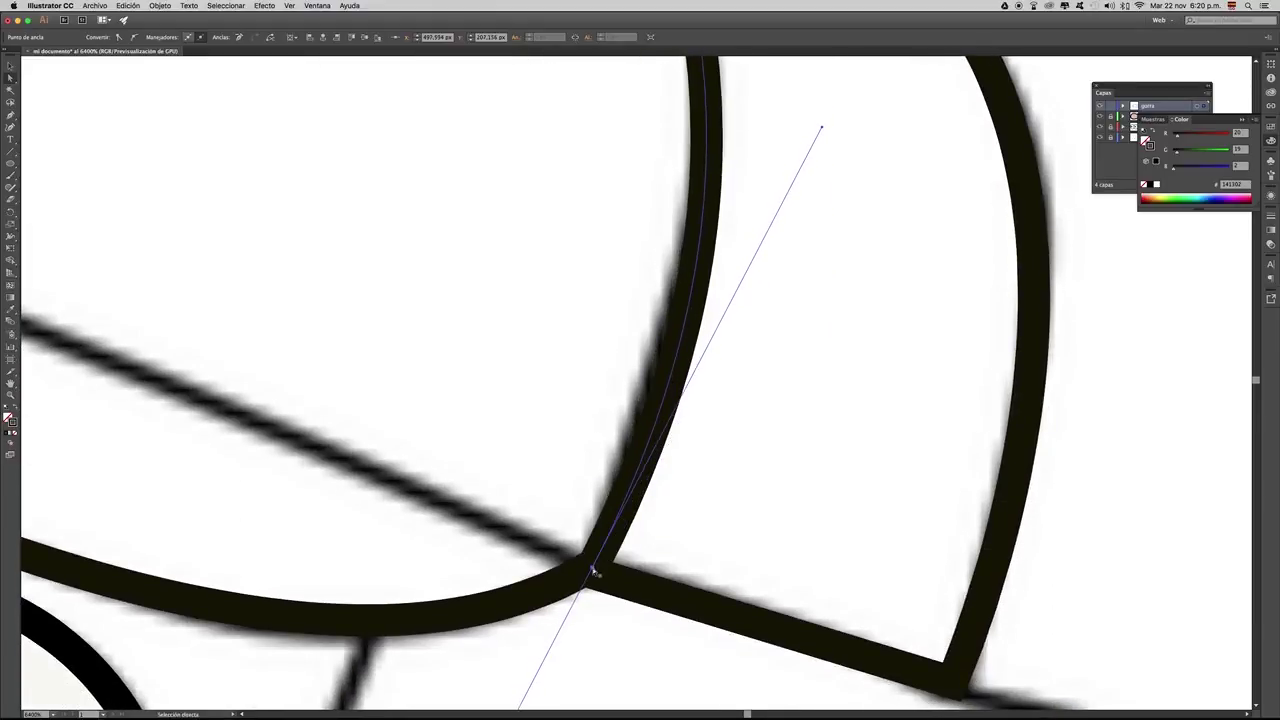
{"action": "left_click", "coordinate": [788, 521]}
- Trace the line between crown and visor from the crown's front edge to the lower end of the rear seam
{"action": "key", "text": "z"}
{"action": "left_click", "coordinate": [780, 449], "text": "alt"}
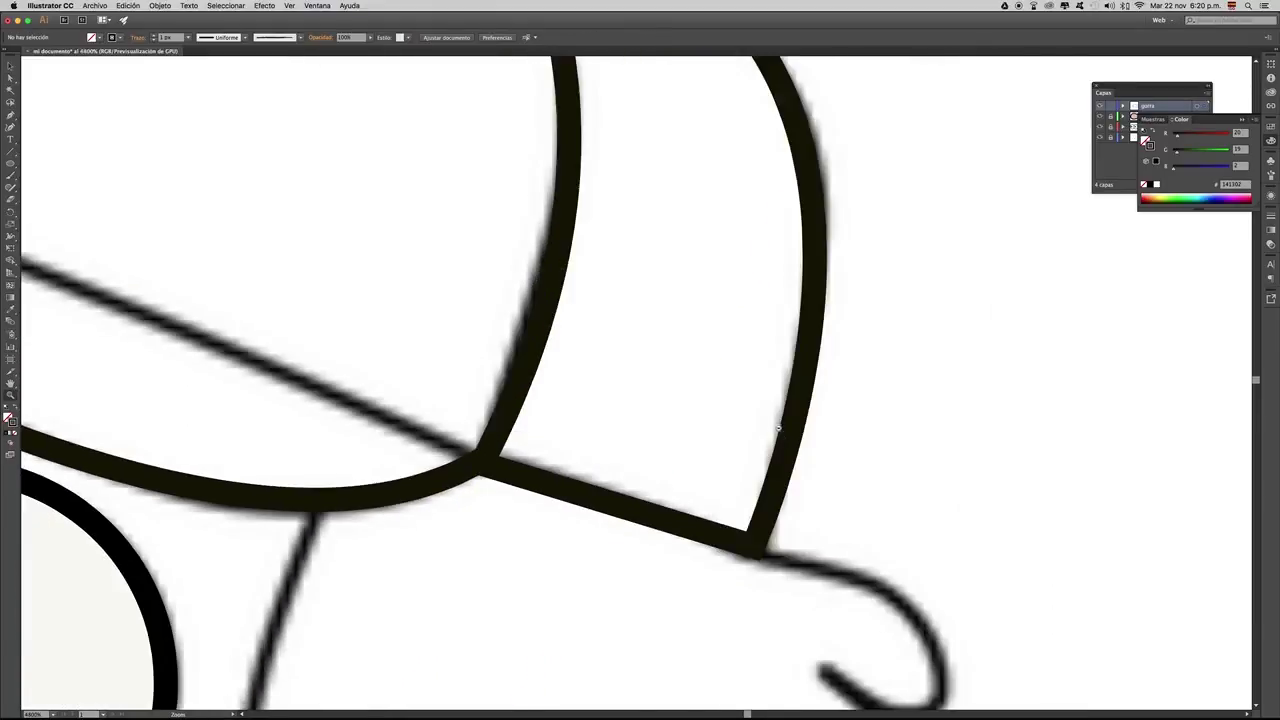
{"action": "left_click", "coordinate": [717, 411], "text": "alt"}
{"action": "left_click_drag", "start_coordinate": [520, 333], "coordinate": [780, 400]}
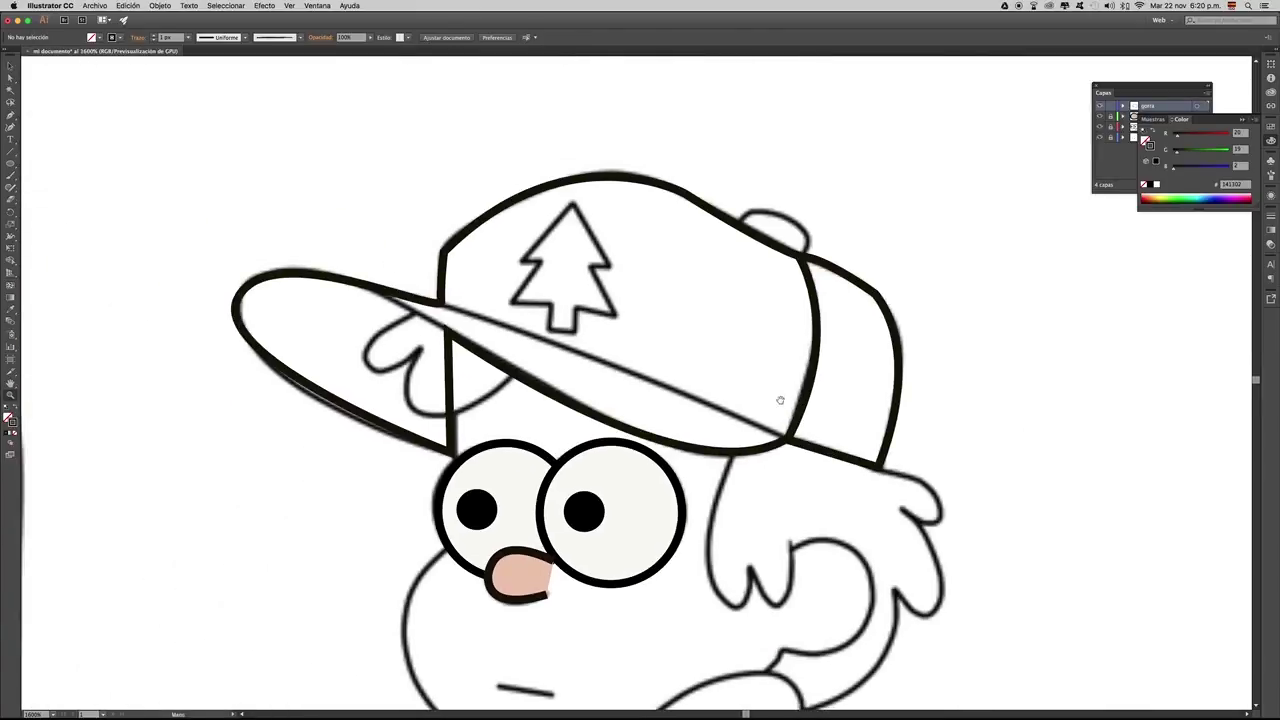
{"action": "key", "text": "p"}
{"action": "left_click", "coordinate": [430, 300]}
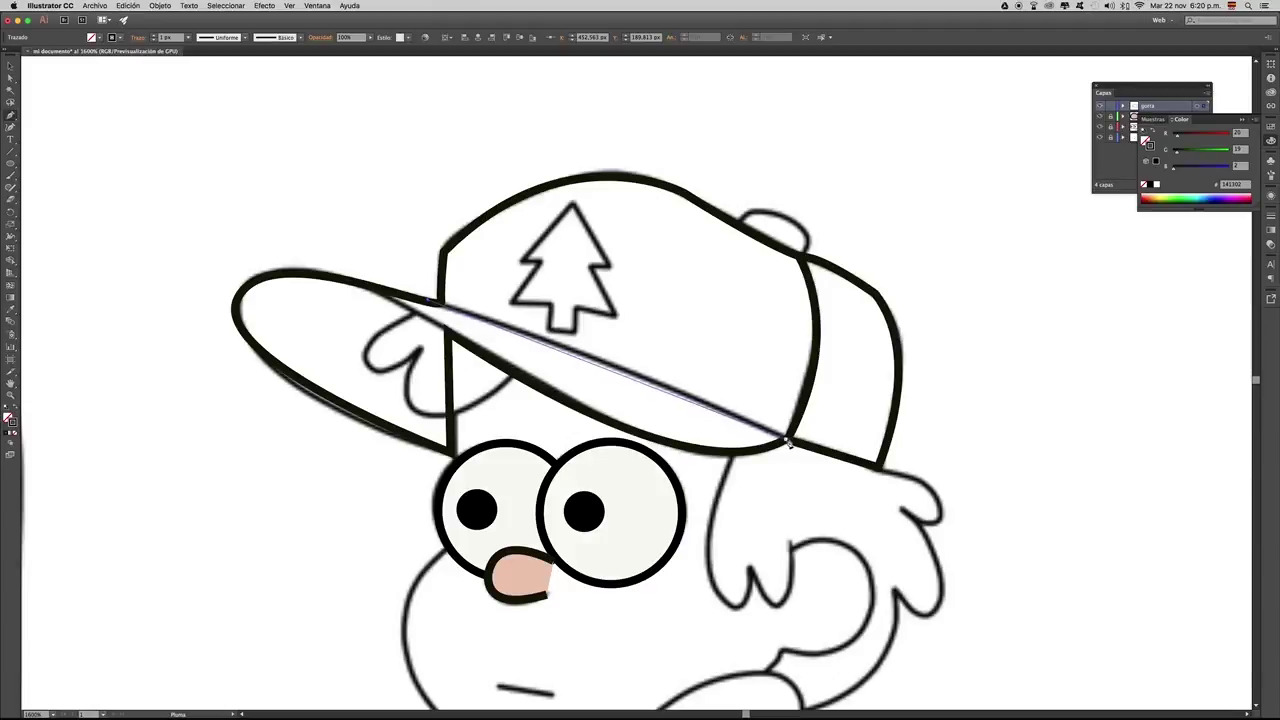
{"action": "left_click_drag", "start_coordinate": [790, 440], "coordinate": [845, 328]}
{"action": "left_click", "coordinate": [791, 444]}
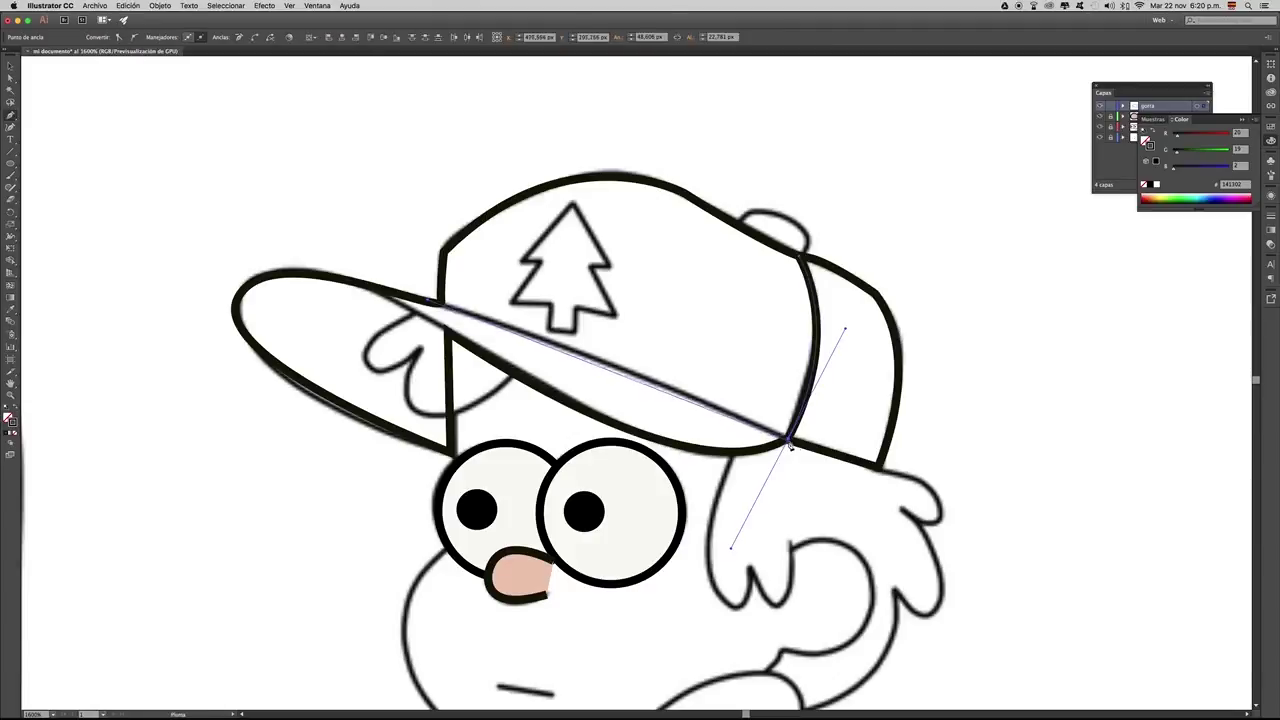
{"action": "key", "text": "Escape"}
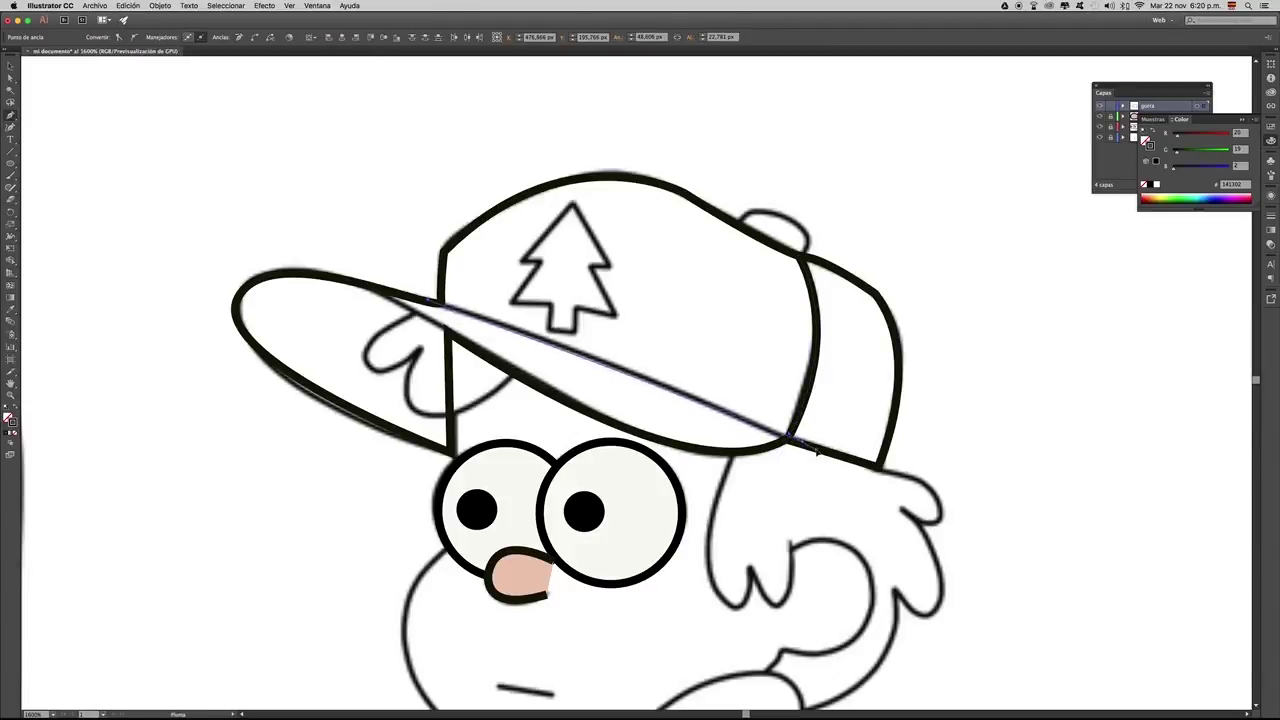
{"action": "left_click_drag", "start_coordinate": [826, 455], "coordinate": [880, 486]}
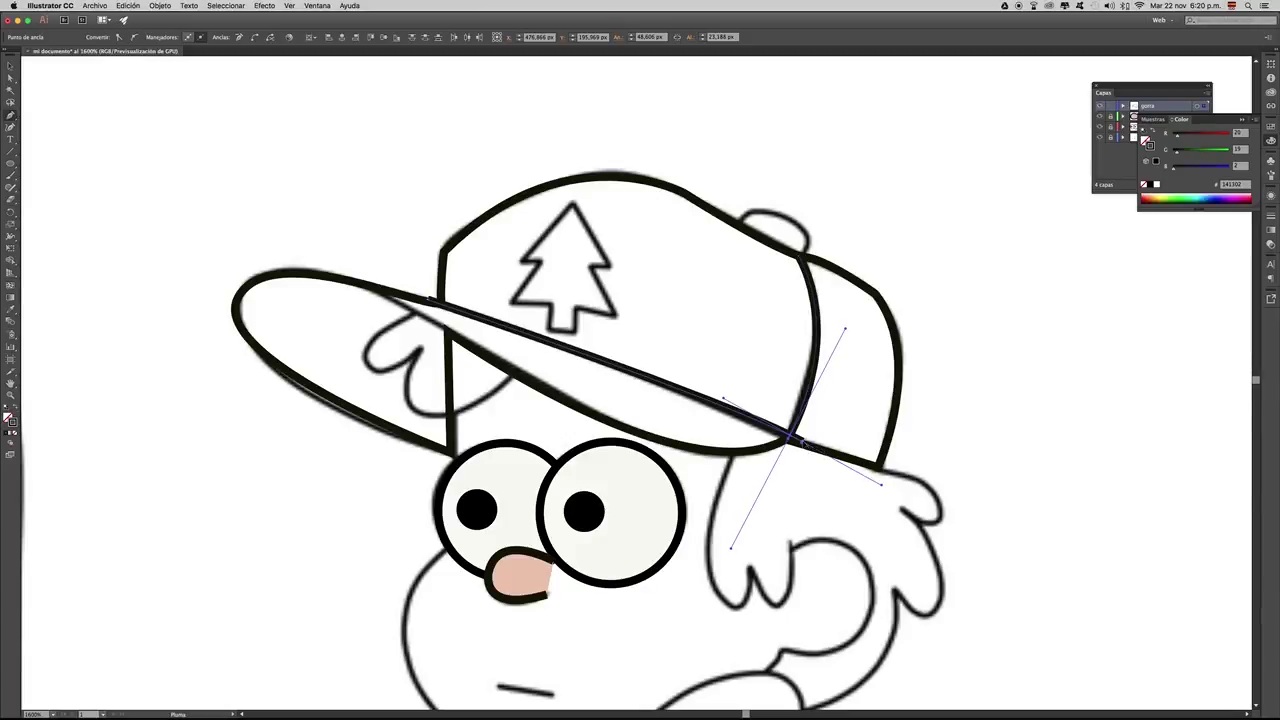
{"action": "left_click", "coordinate": [805, 445]}
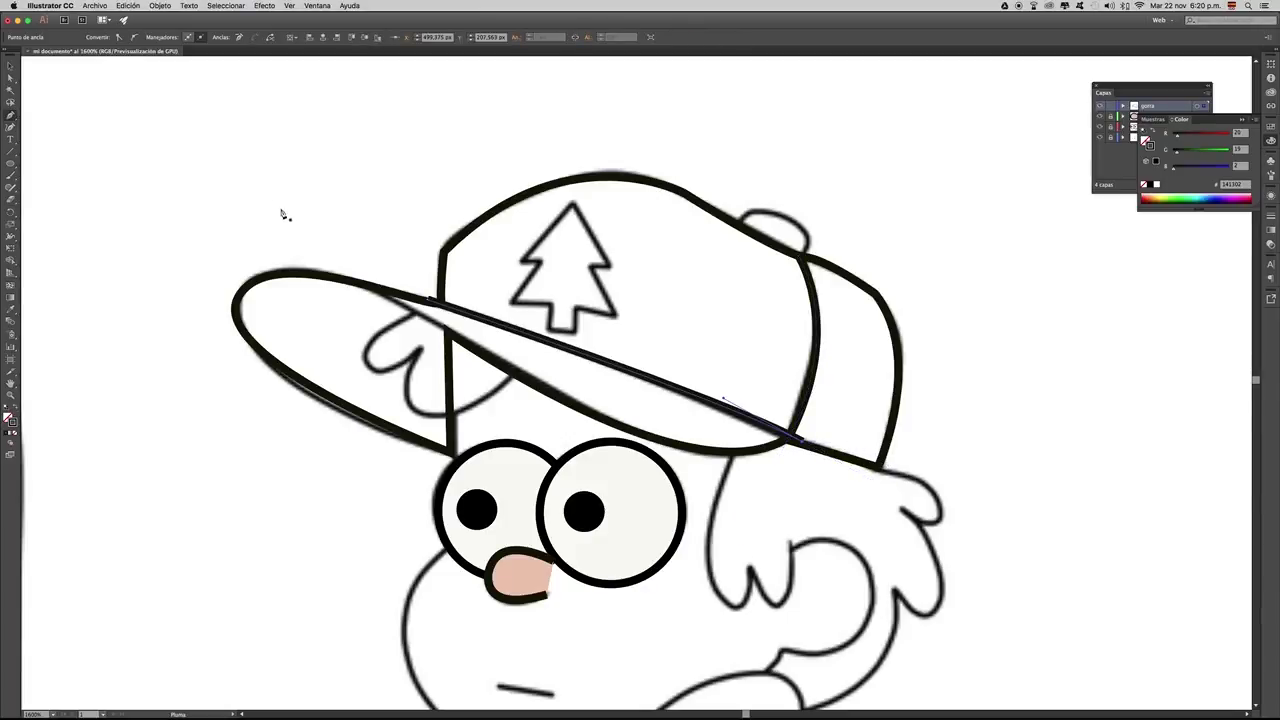
- Align the front endpoint of the crown-visor line with the outline along the visor's upper edge
{"action": "key", "text": "z"}
{"action": "left_click", "coordinate": [420, 288]}
{"action": "left_click", "coordinate": [418, 292]}
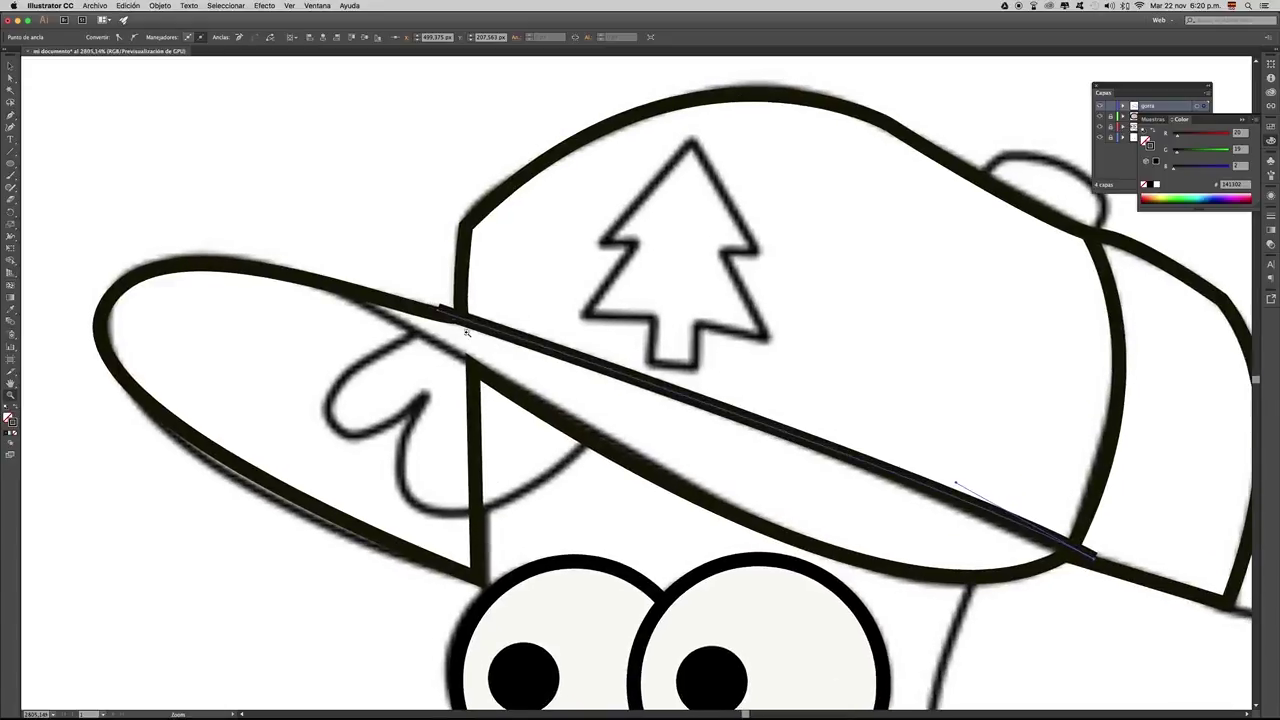
{"action": "left_click", "coordinate": [418, 292]}
{"action": "left_click", "coordinate": [10, 77]}
{"action": "left_click_drag", "start_coordinate": [437, 316], "coordinate": [423, 314]}
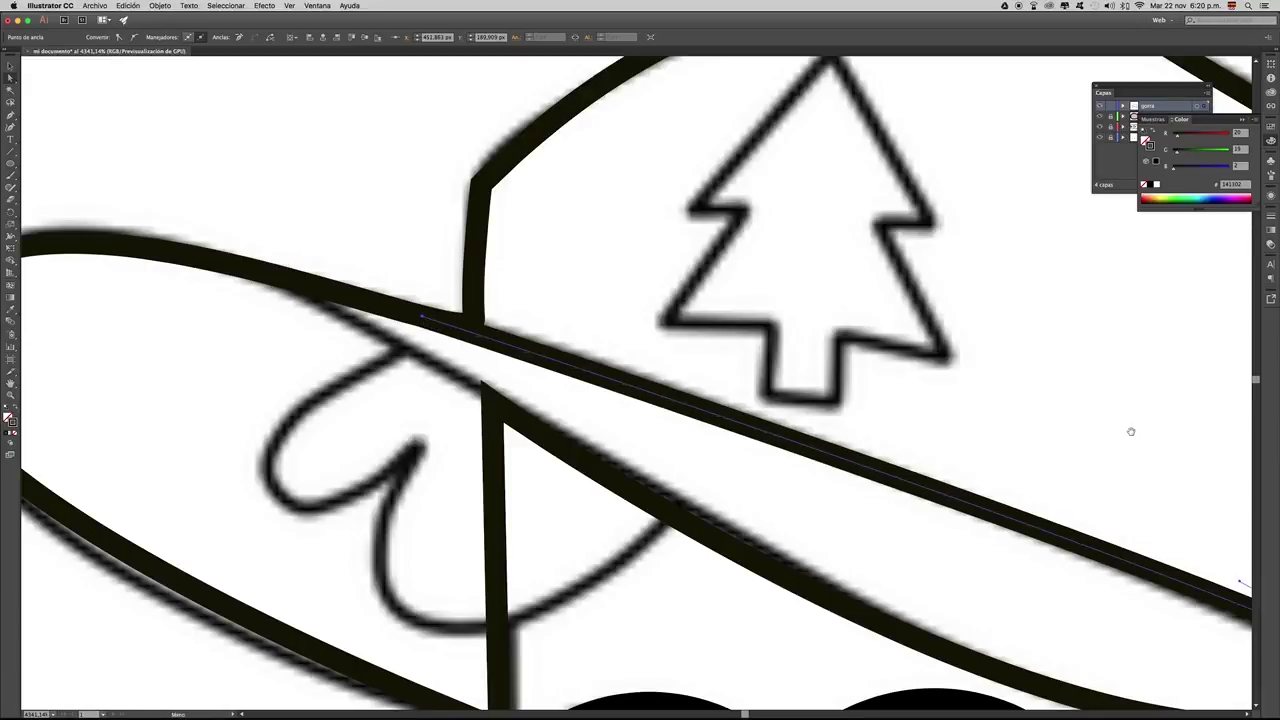
- Move the rear endpoint of the crown-visor line onto the seam's lower corner and deselect the line
{"action": "scroll", "coordinate": [1131, 434], "scroll_direction": "right", "scroll_amount": 10}
{"action": "scroll", "coordinate": [1131, 434], "scroll_direction": "down", "scroll_amount": 5}
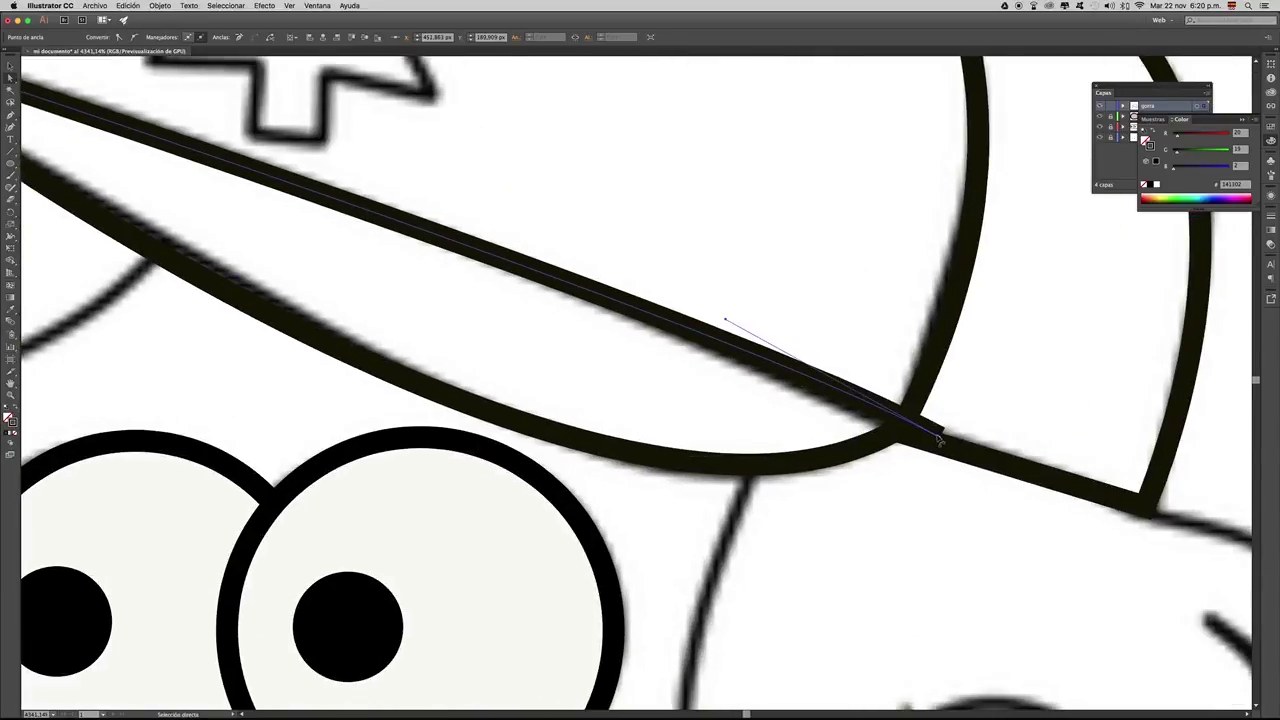
{"action": "left_click_drag", "start_coordinate": [937, 435], "coordinate": [900, 430]}
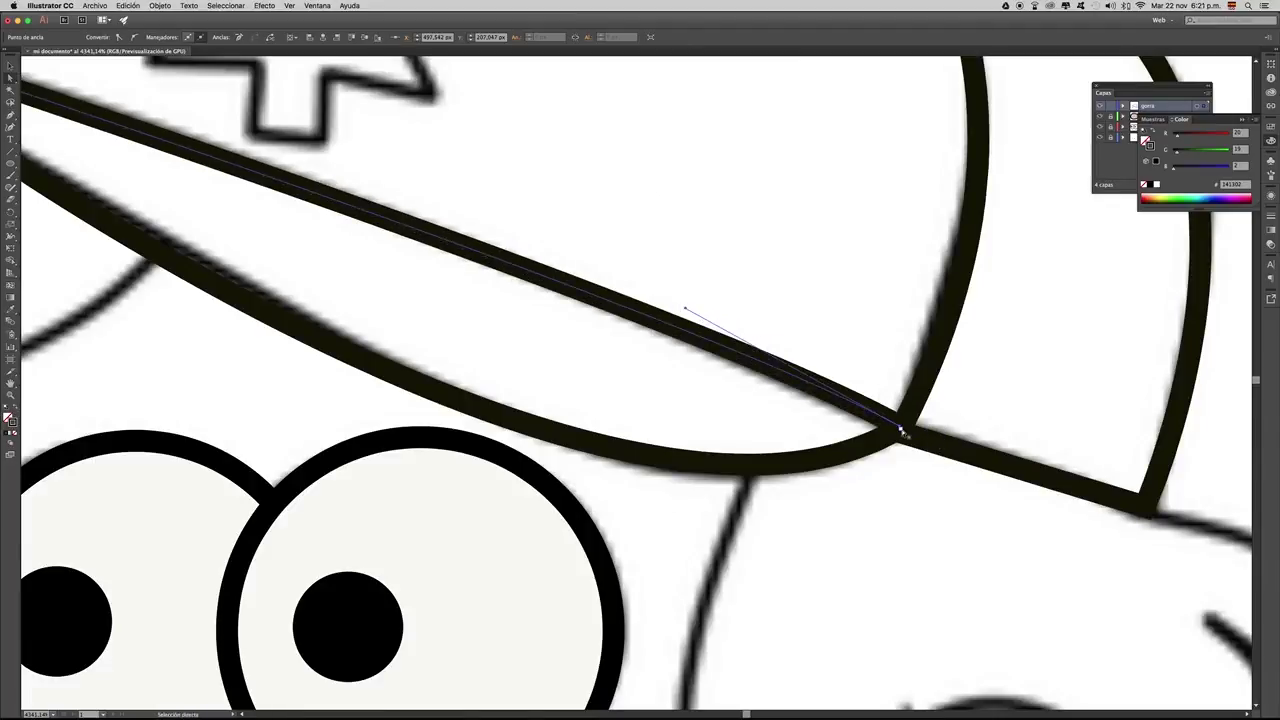
{"action": "key", "text": "super+shift+a"}
- Trace the rounded button on top of the cap, from its front base over the curve to the top of the seam
{"action": "key", "text": "z"}
{"action": "left_click", "coordinate": [639, 336], "text": "alt"}
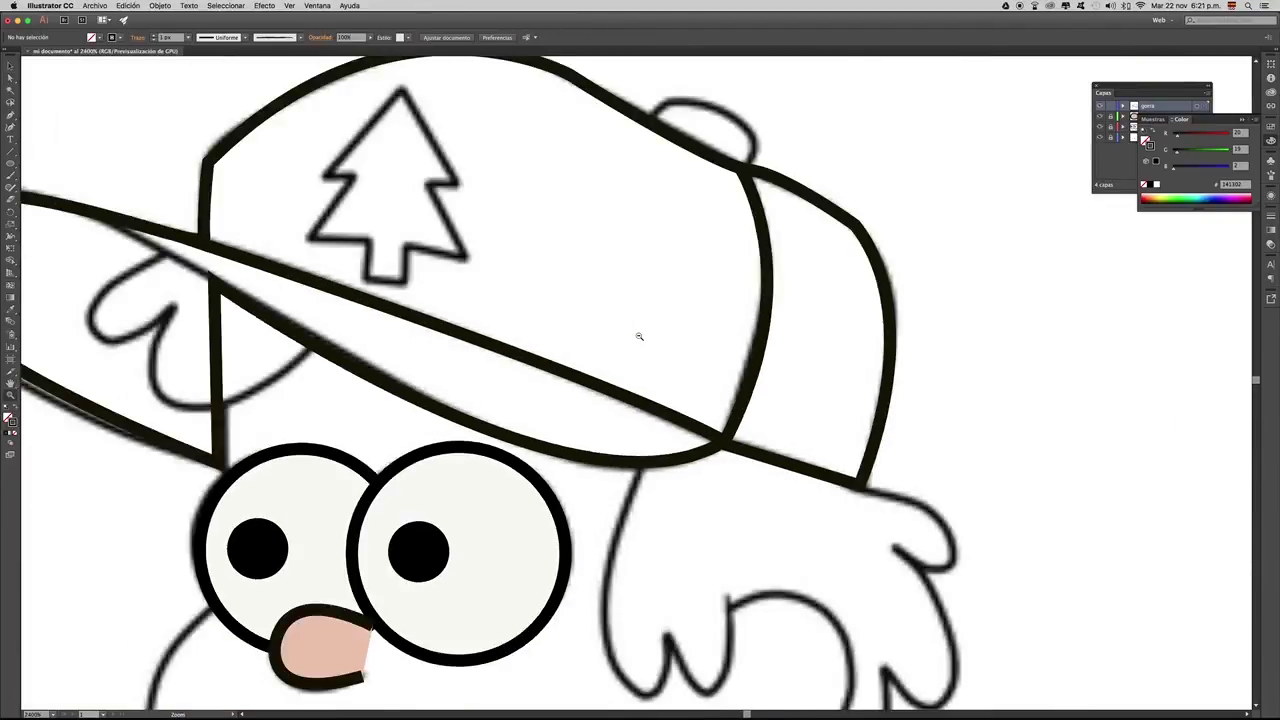
{"action": "left_click", "coordinate": [639, 336], "text": "alt"}
{"action": "left_click", "coordinate": [662, 384], "text": "alt"}
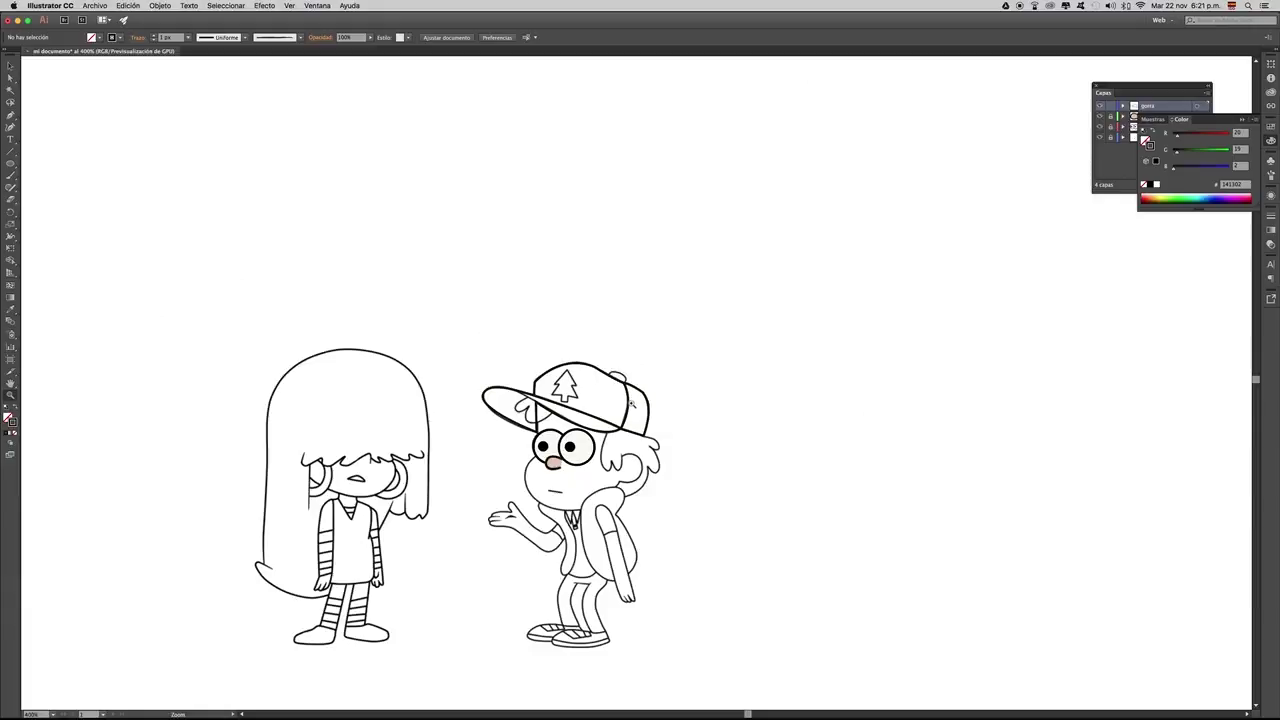
{"action": "left_click", "coordinate": [631, 395]}
{"action": "left_click", "coordinate": [631, 395]}
{"action": "left_click", "coordinate": [631, 395]}
{"action": "left_click", "coordinate": [631, 393]}
{"action": "left_click", "coordinate": [631, 393]}
{"action": "left_click", "coordinate": [631, 392]}
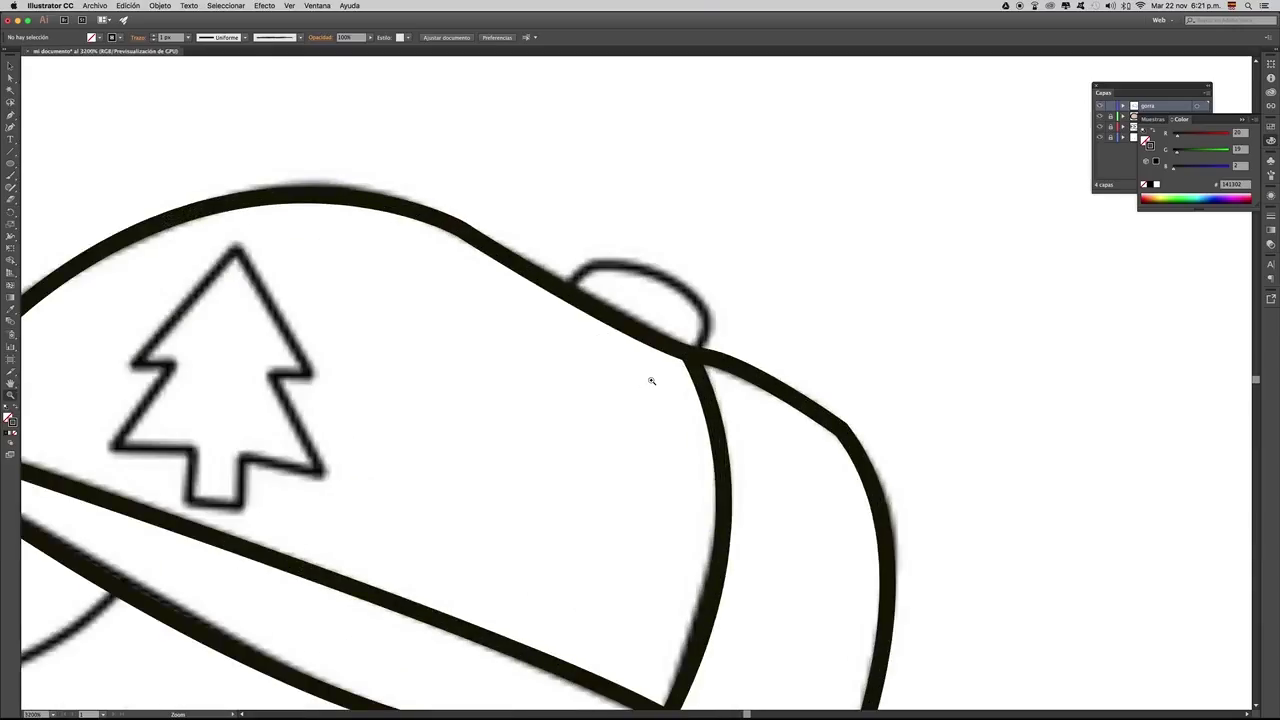
{"action": "key", "text": "p"}
{"action": "left_click", "coordinate": [566, 286]}
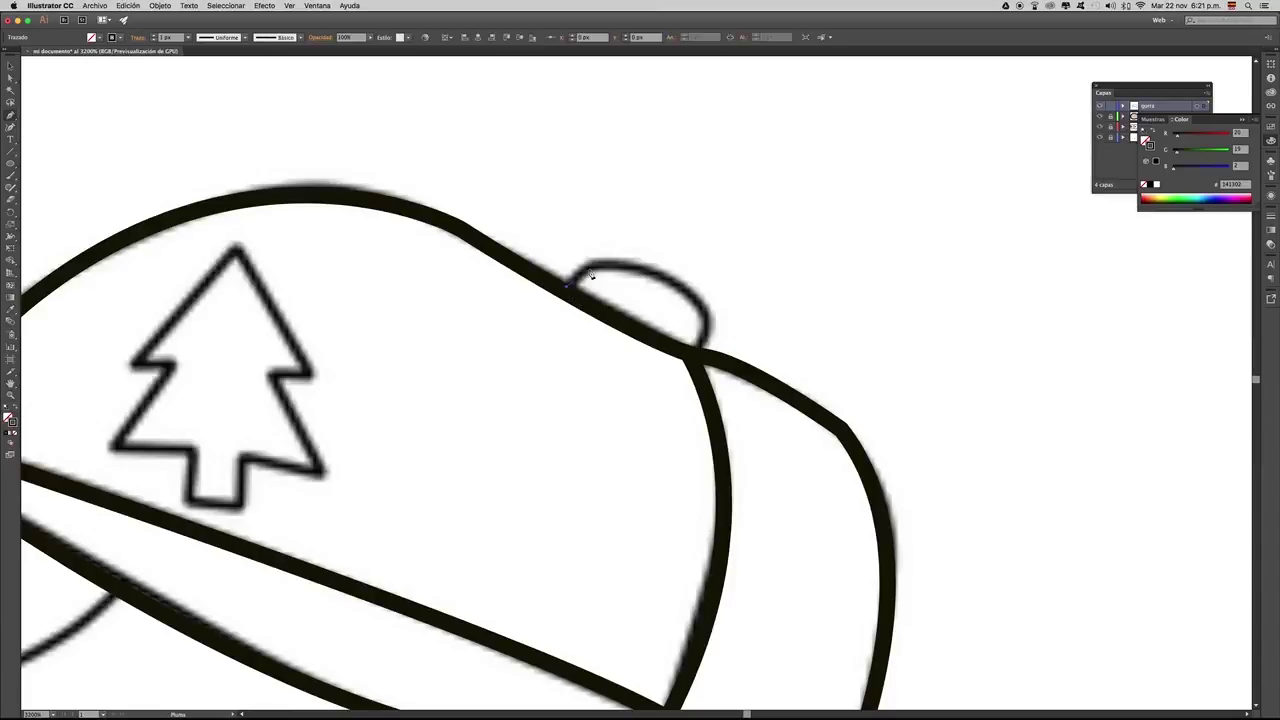
{"action": "left_click_drag", "start_coordinate": [660, 275], "coordinate": [711, 305]}
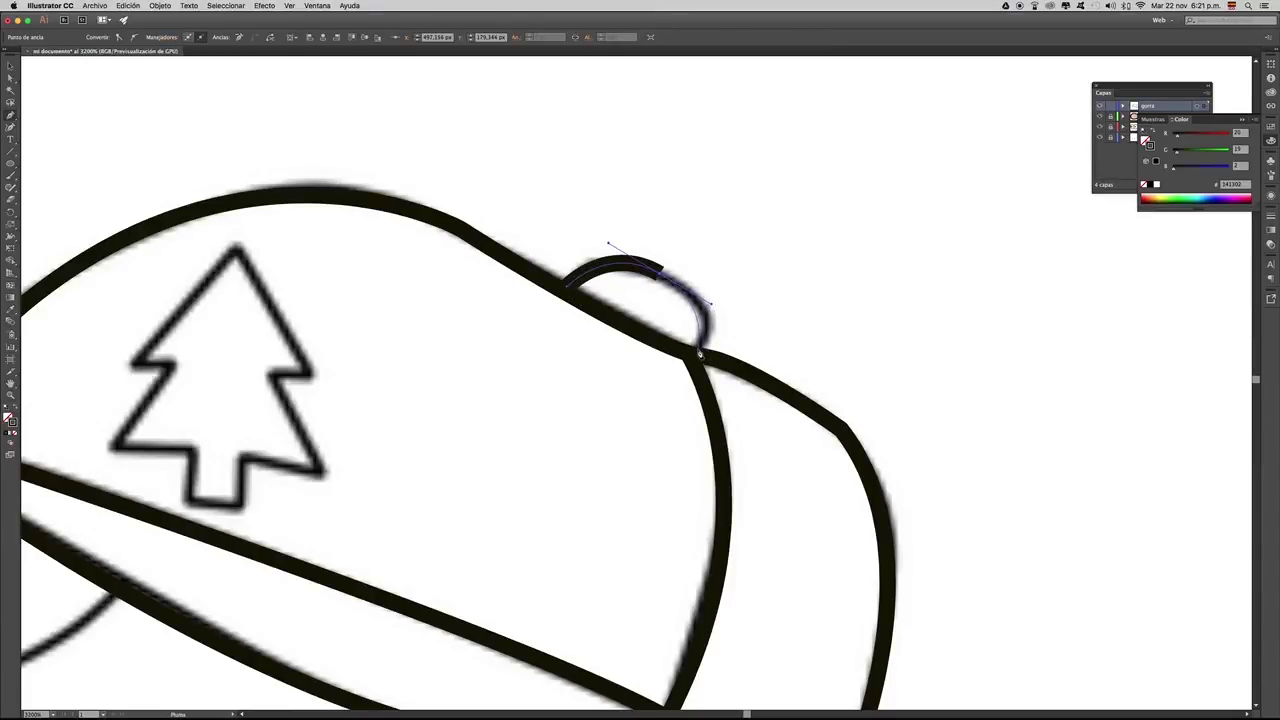
{"action": "left_click", "coordinate": [691, 356]}
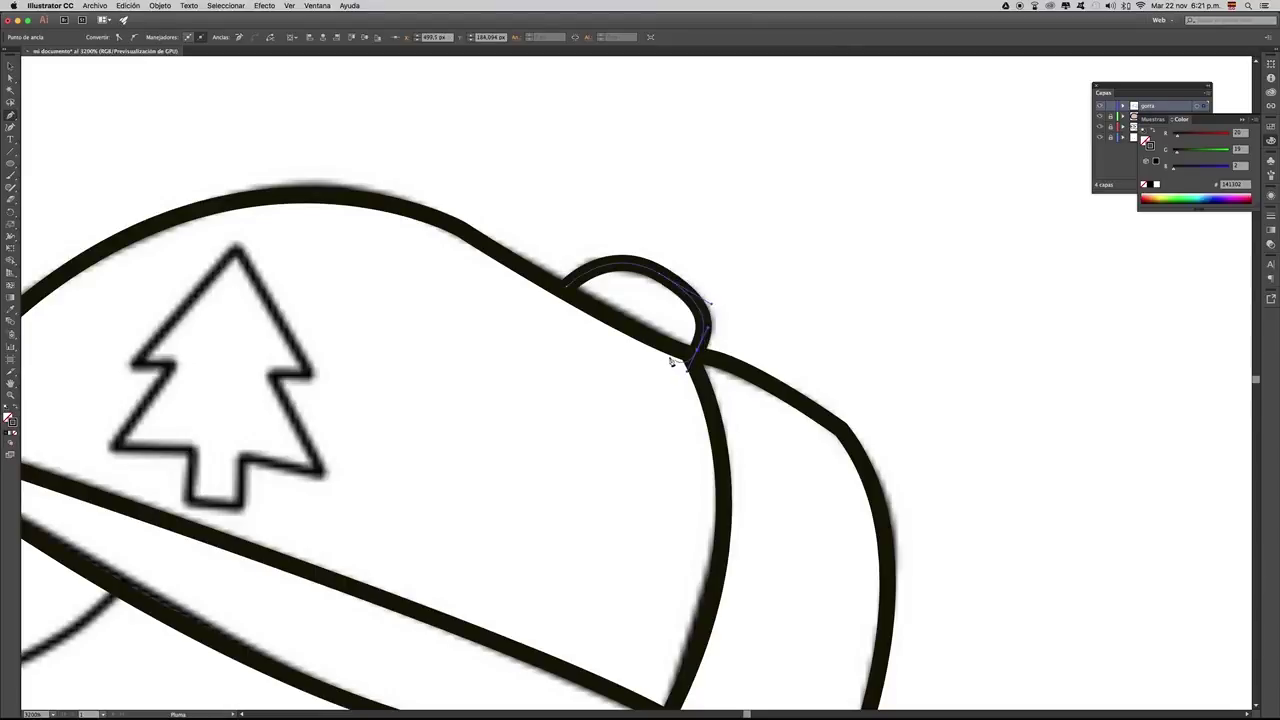
{"action": "left_click", "coordinate": [566, 292]}
{"action": "left_click", "coordinate": [11, 66]}
{"action": "left_click", "coordinate": [614, 169]}
- Try a red stroke and a red #EF2E14 fill on the cap outline, and undo both colour changes
{"action": "key", "text": "z"}
{"action": "left_click", "coordinate": [628, 378], "text": "alt"}
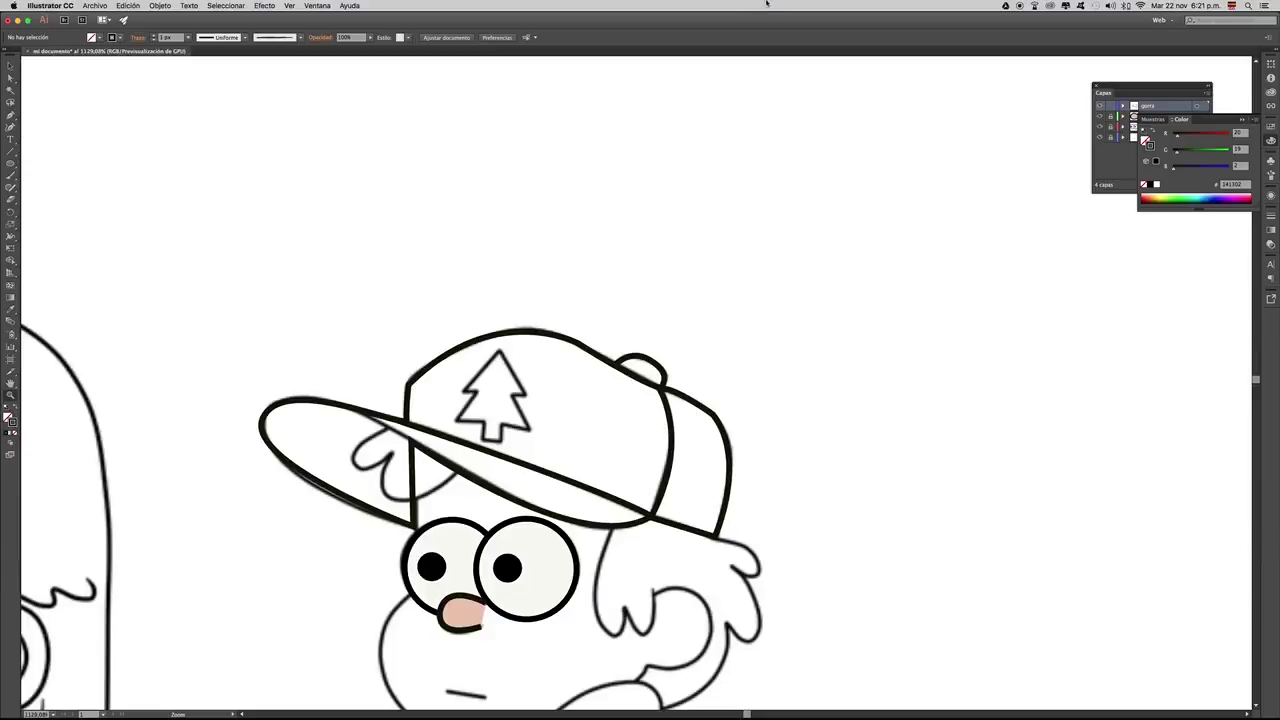
{"action": "scroll", "coordinate": [787, 499], "scroll_direction": "down", "scroll_amount": 5}
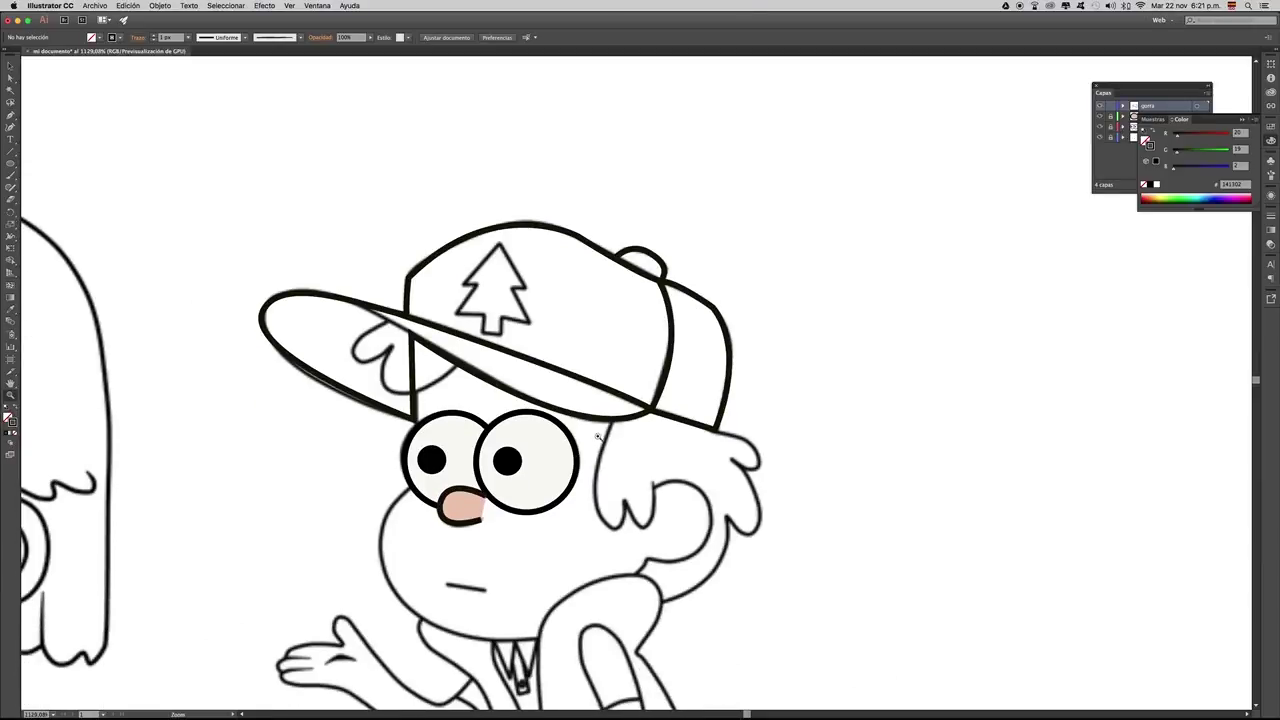
{"action": "left_click", "coordinate": [11, 66]}
{"action": "left_click", "coordinate": [540, 229]}
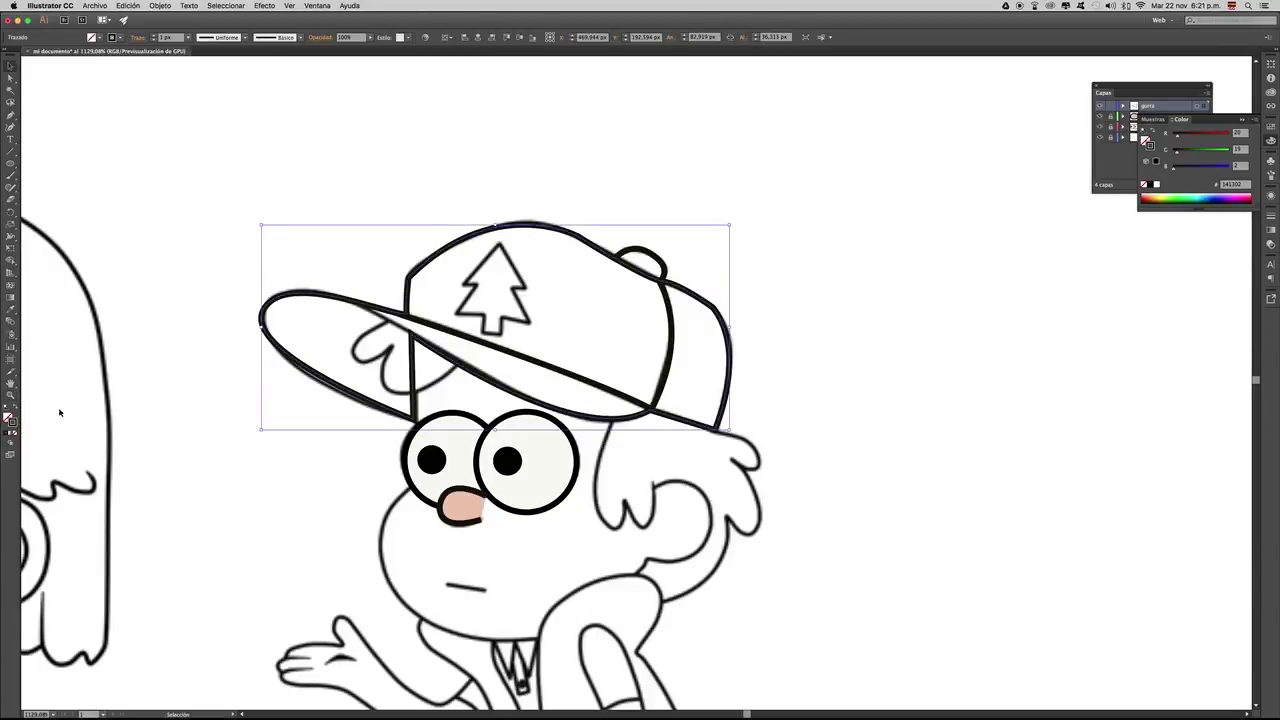
{"action": "left_click", "coordinate": [1248, 197]}
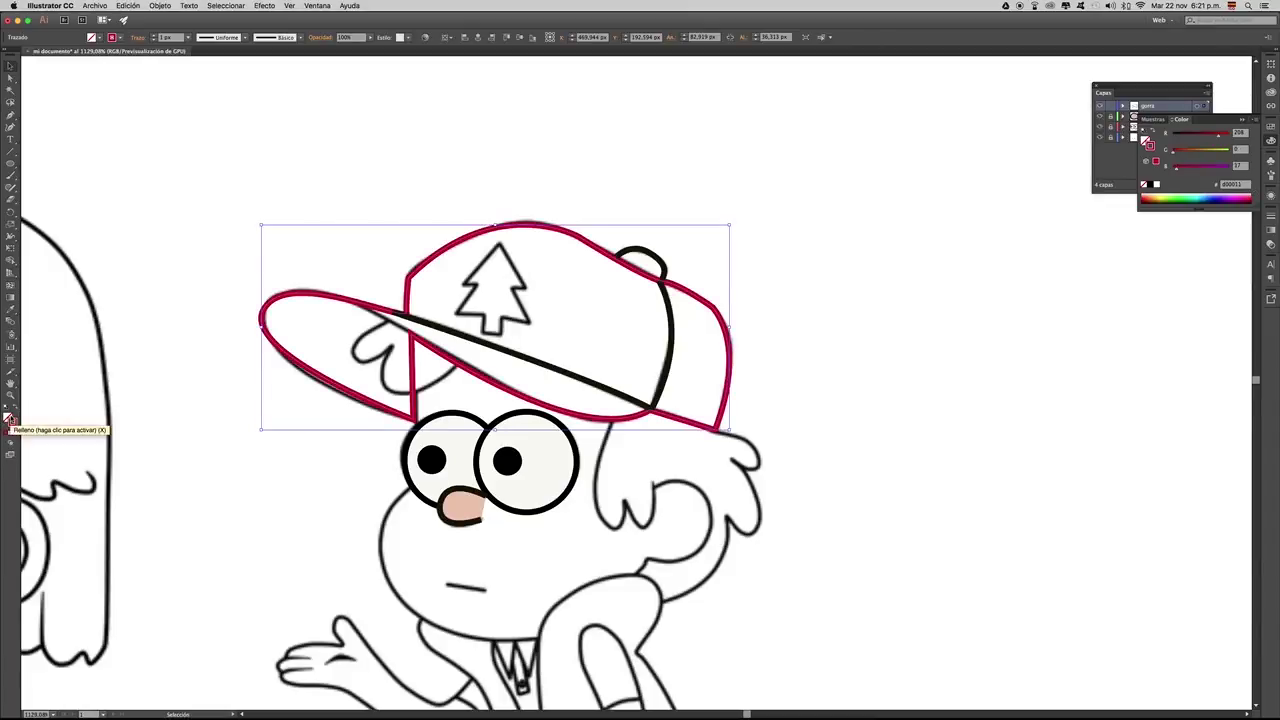
{"action": "double_click", "coordinate": [10, 421]}
{"action": "left_click", "coordinate": [1016, 419]}
{"action": "left_click", "coordinate": [990, 301]}
{"action": "left_click", "coordinate": [1114, 299]}
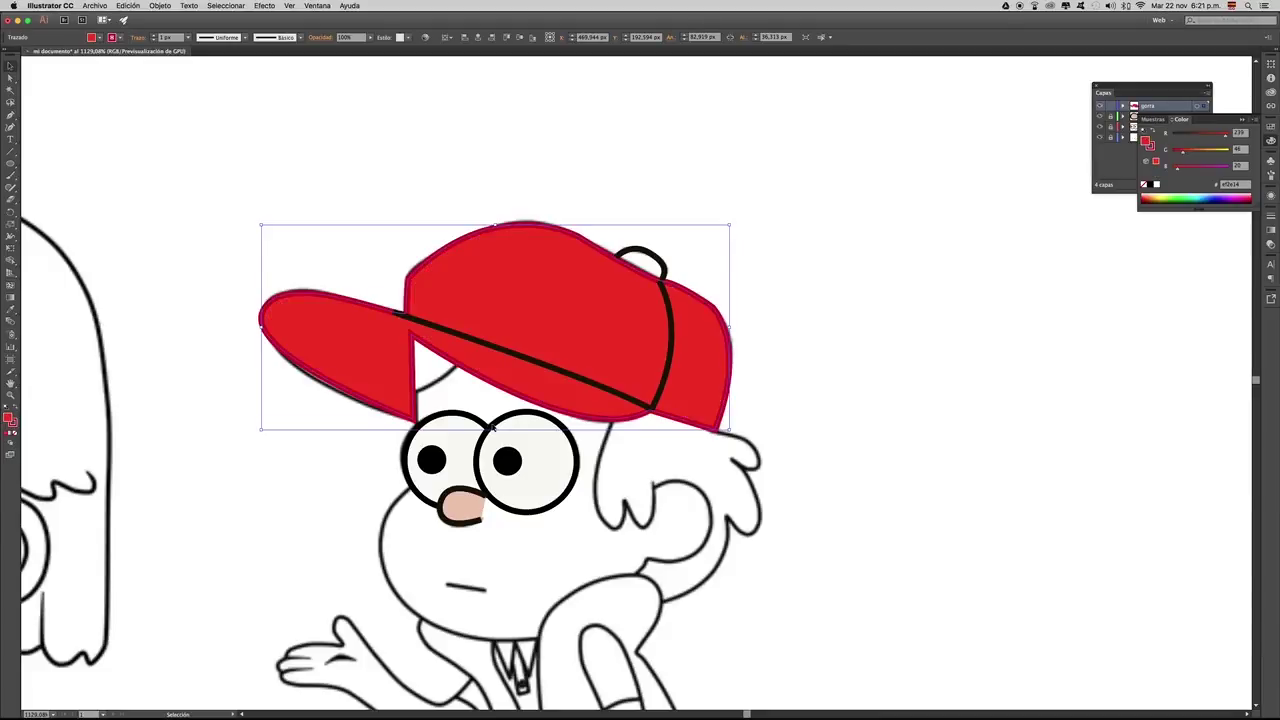
{"action": "key", "text": "ctrl+z"}
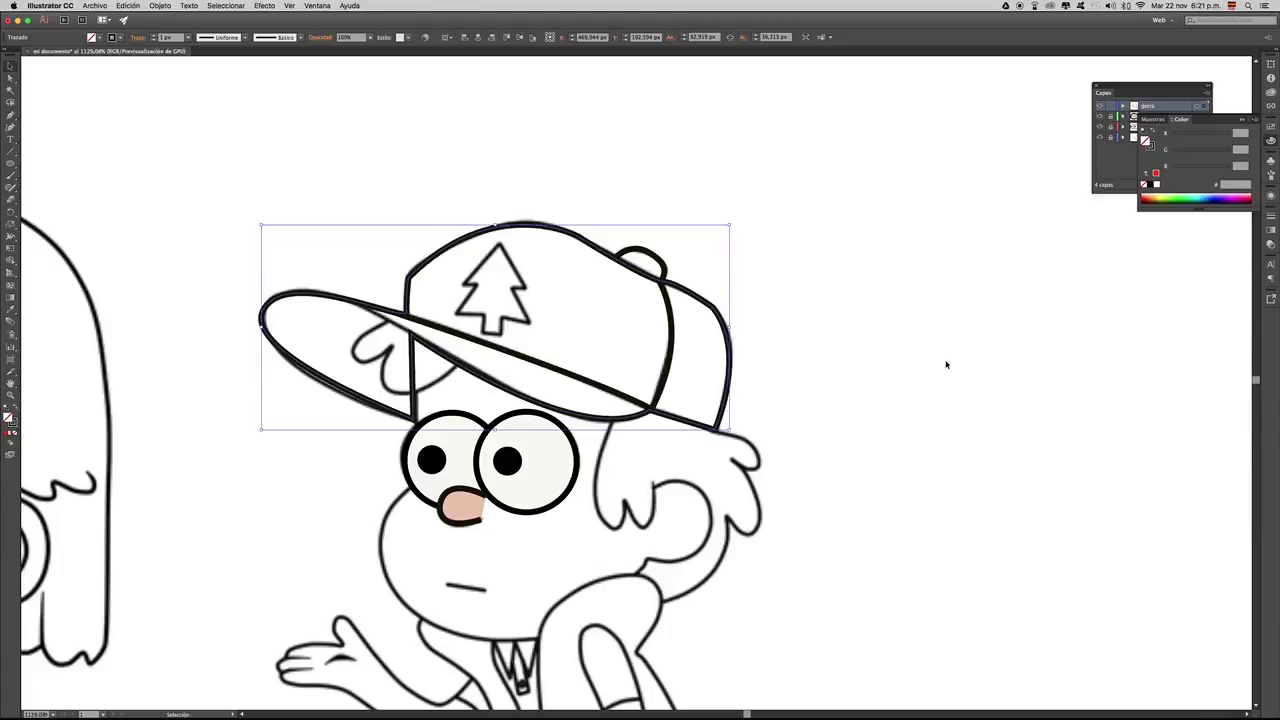
{"action": "left_click", "coordinate": [789, 394]}
{"action": "key", "text": "z"}
{"action": "left_click", "coordinate": [501, 311]}
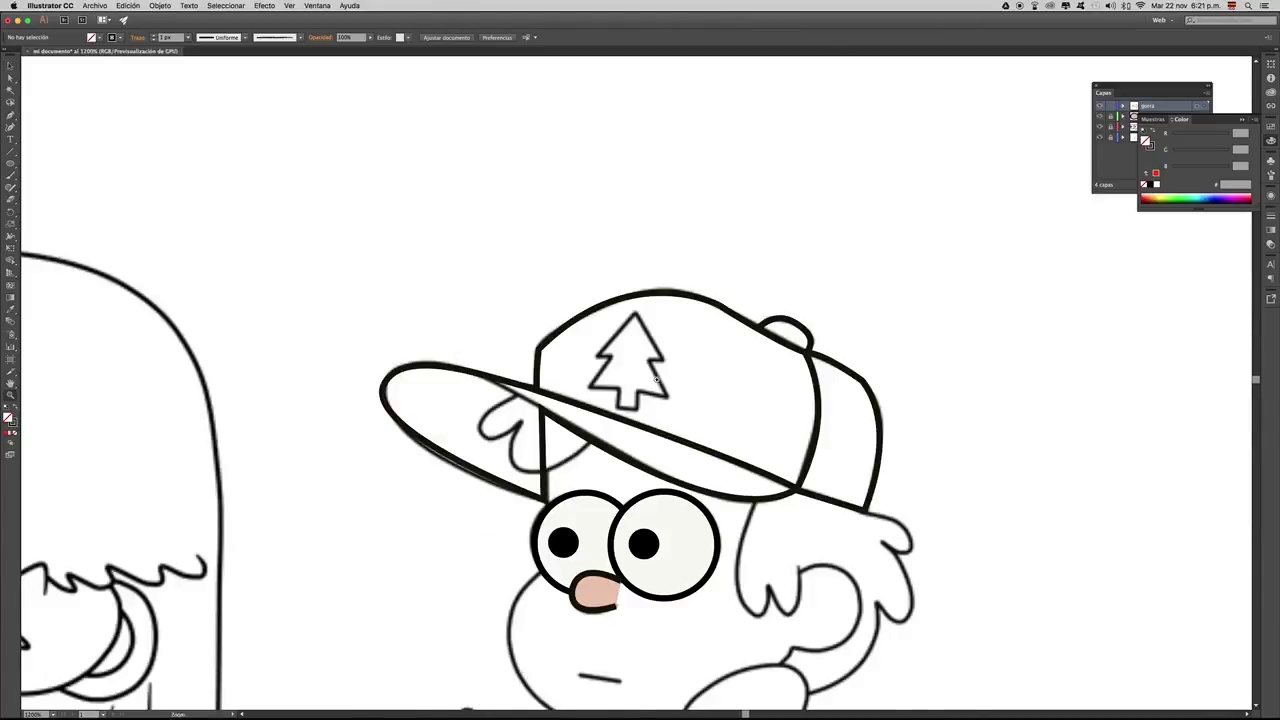
- With the Pen tool, trace the pine tree on the cap from its left upper branch tip over the peak to the right lower branch tip
{"action": "left_click", "coordinate": [657, 380]}
{"action": "left_click", "coordinate": [623, 383]}
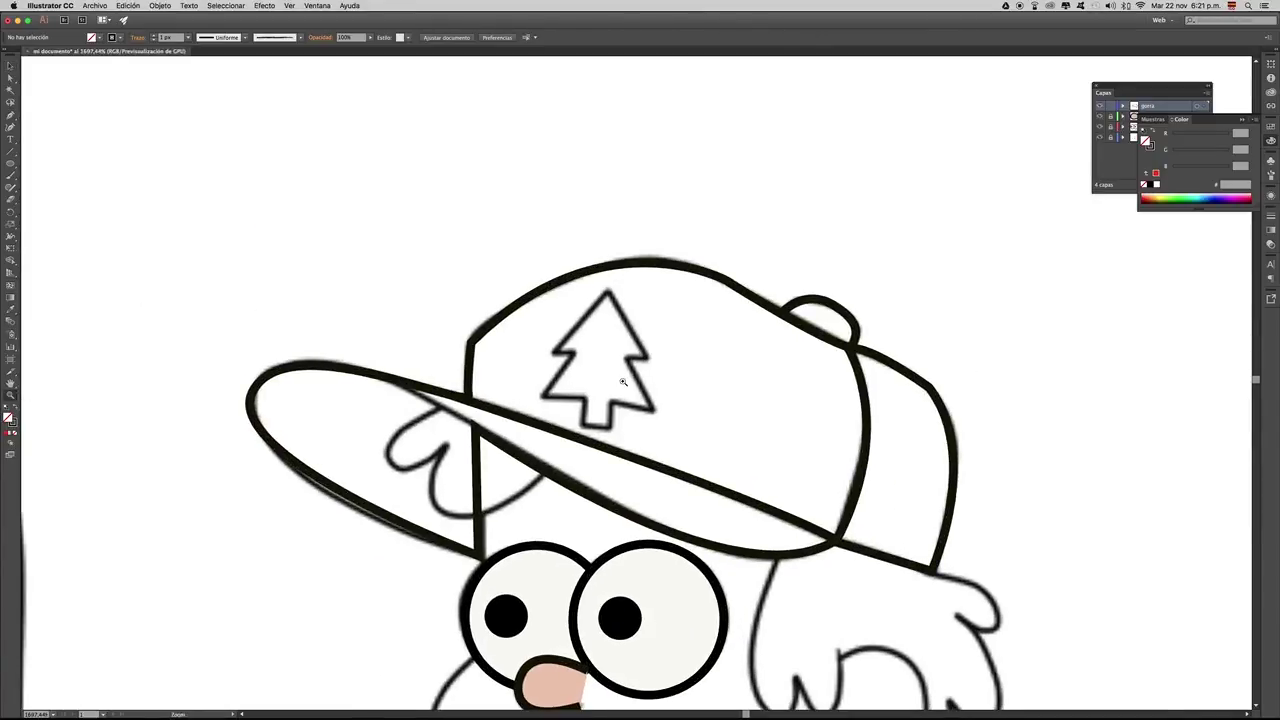
{"action": "left_click", "coordinate": [623, 383]}
{"action": "key", "text": "p"}
{"action": "left_click", "coordinate": [541, 343]}
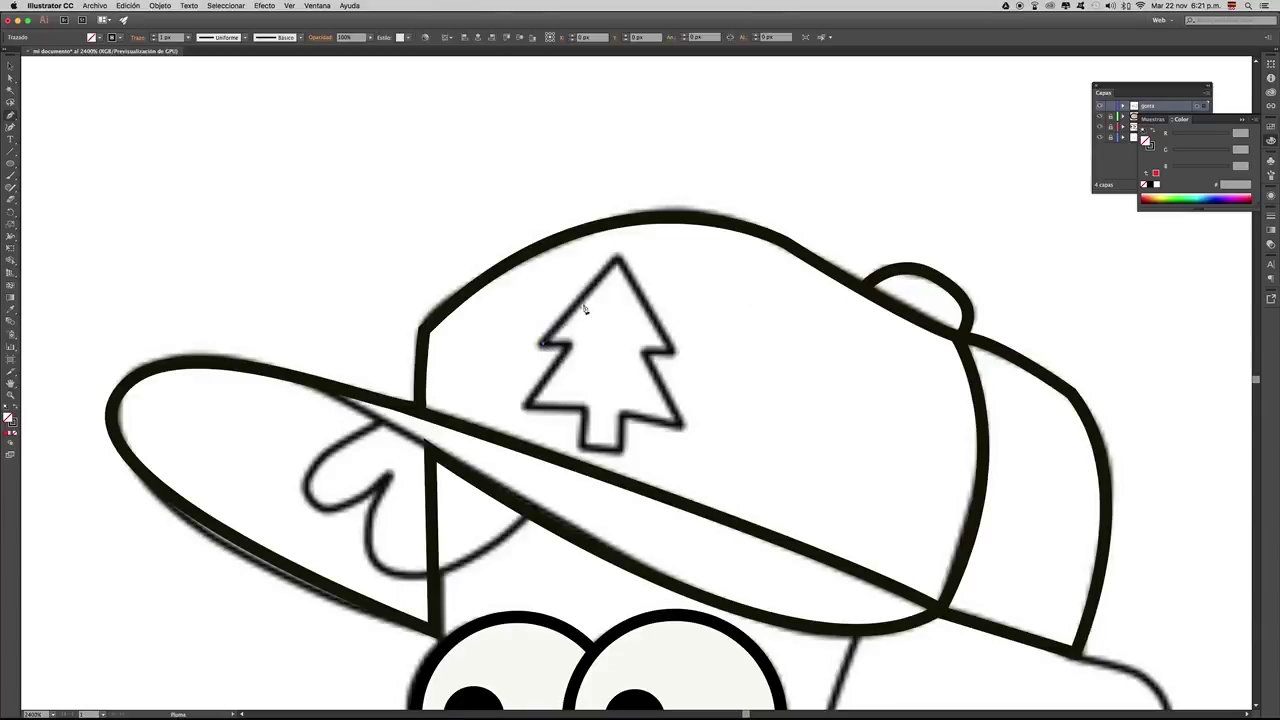
{"action": "left_click", "coordinate": [617, 252]}
{"action": "left_click", "coordinate": [672, 350]}
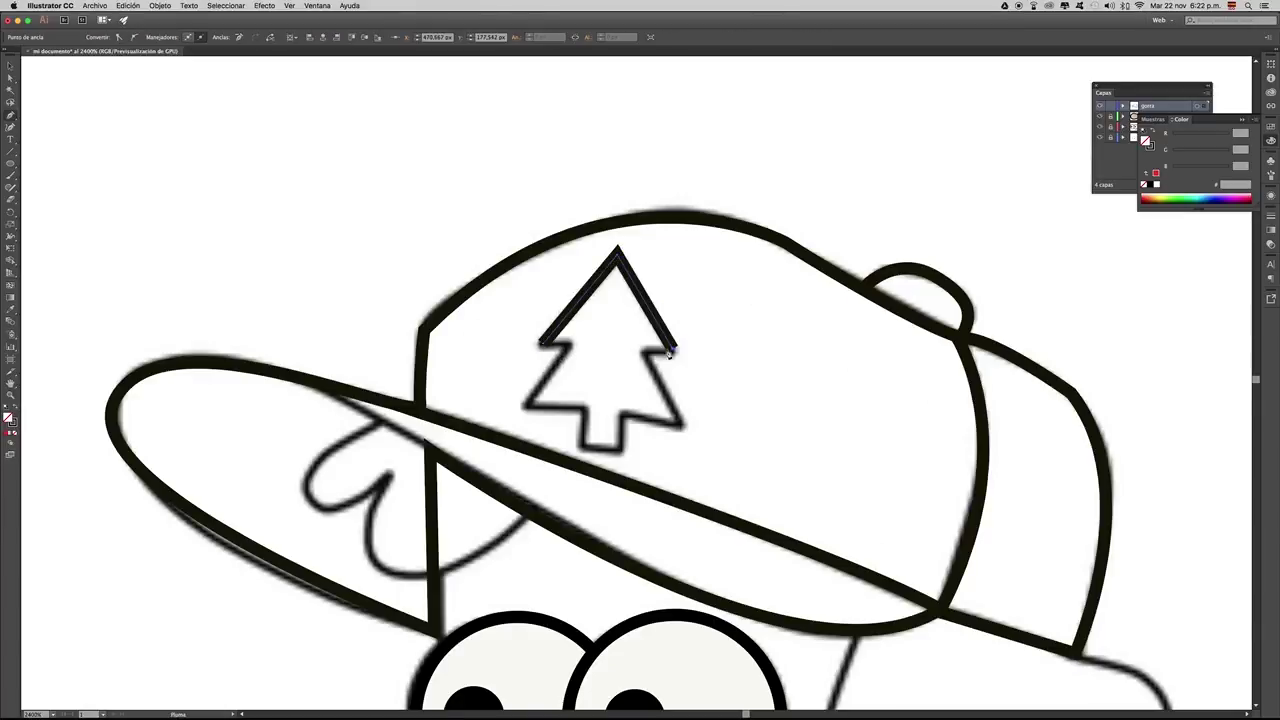
{"action": "left_click", "coordinate": [640, 350]}
{"action": "left_click", "coordinate": [683, 425]}
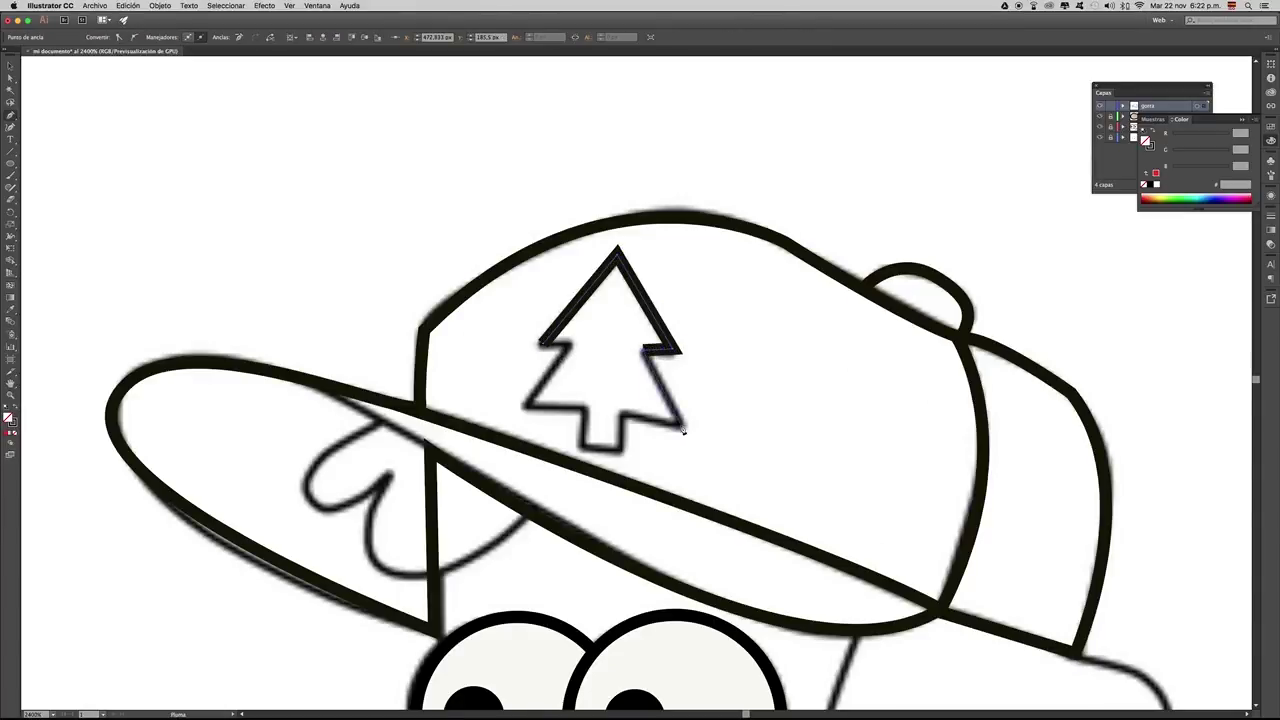
- Continue the tree outline around the trunk and up the left branches, closing it at the starting point
{"action": "left_click", "coordinate": [619, 411]}
{"action": "left_click", "coordinate": [622, 450]}
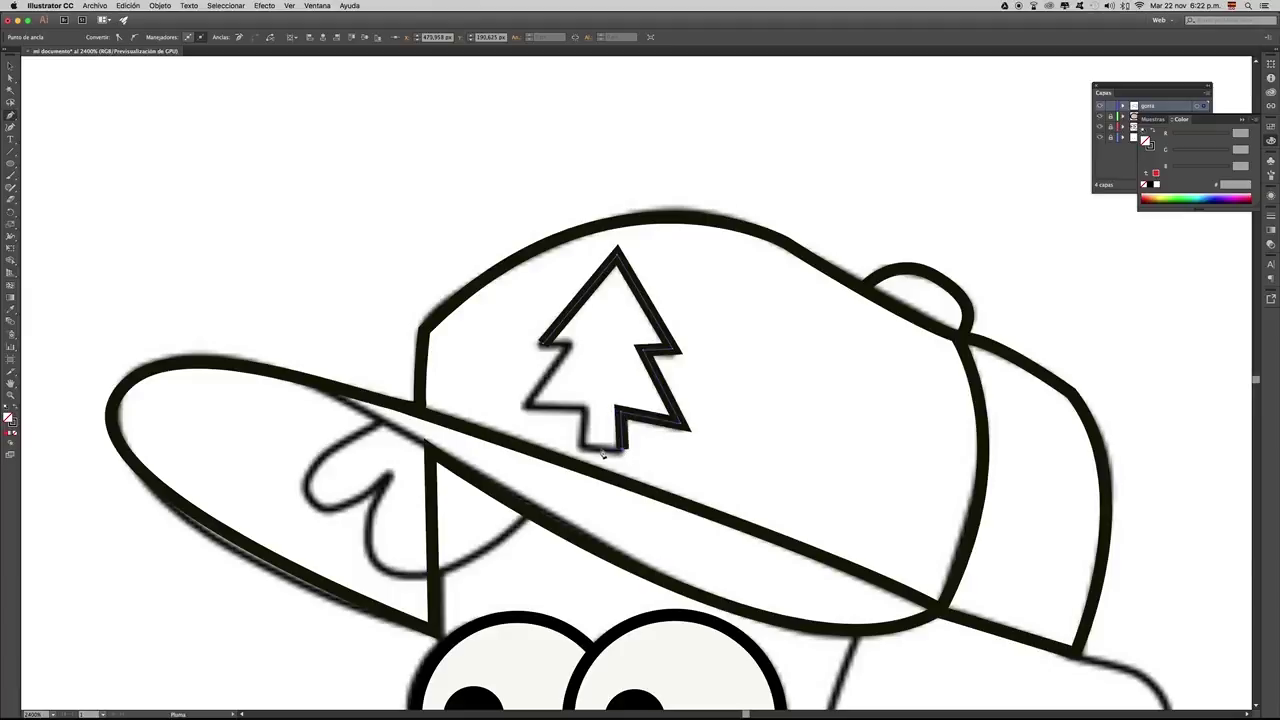
{"action": "left_click", "coordinate": [583, 450]}
{"action": "left_click", "coordinate": [583, 411]}
{"action": "left_click", "coordinate": [523, 408]}
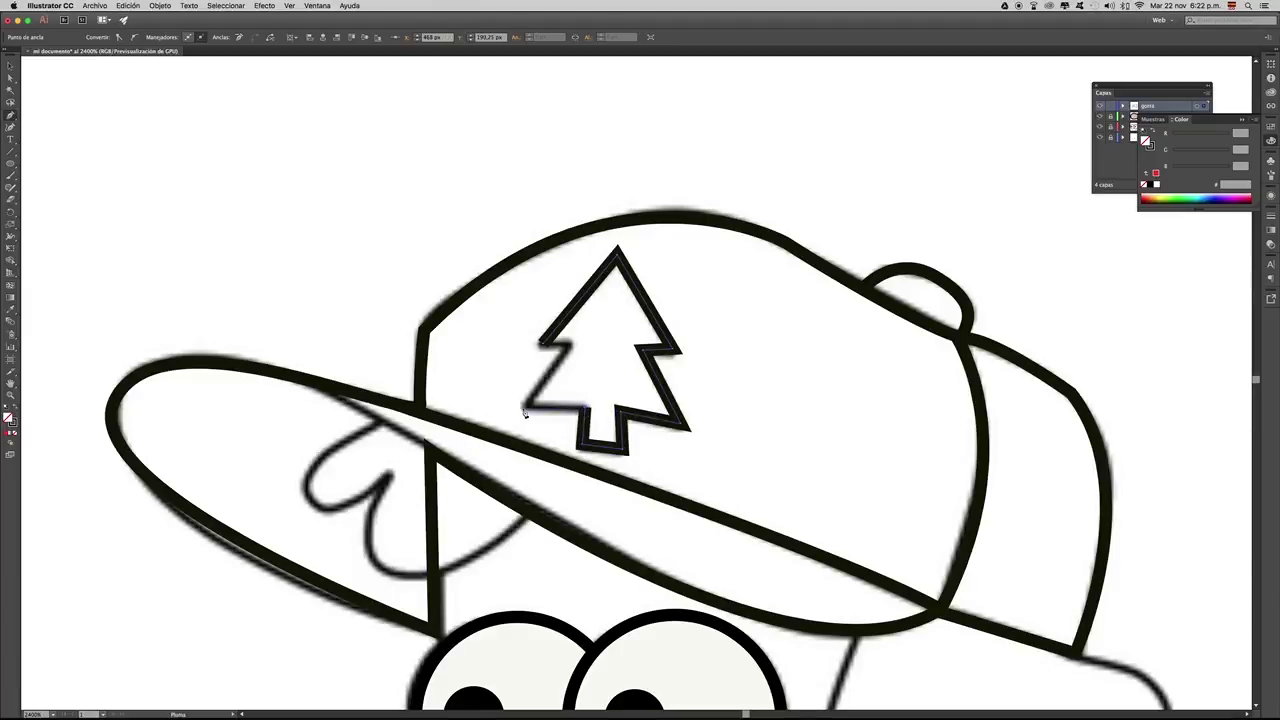
{"action": "left_click", "coordinate": [573, 341]}
{"action": "left_click", "coordinate": [538, 341]}
- Select the traced tree and fill it with green #0A871B
{"action": "key", "text": "v"}
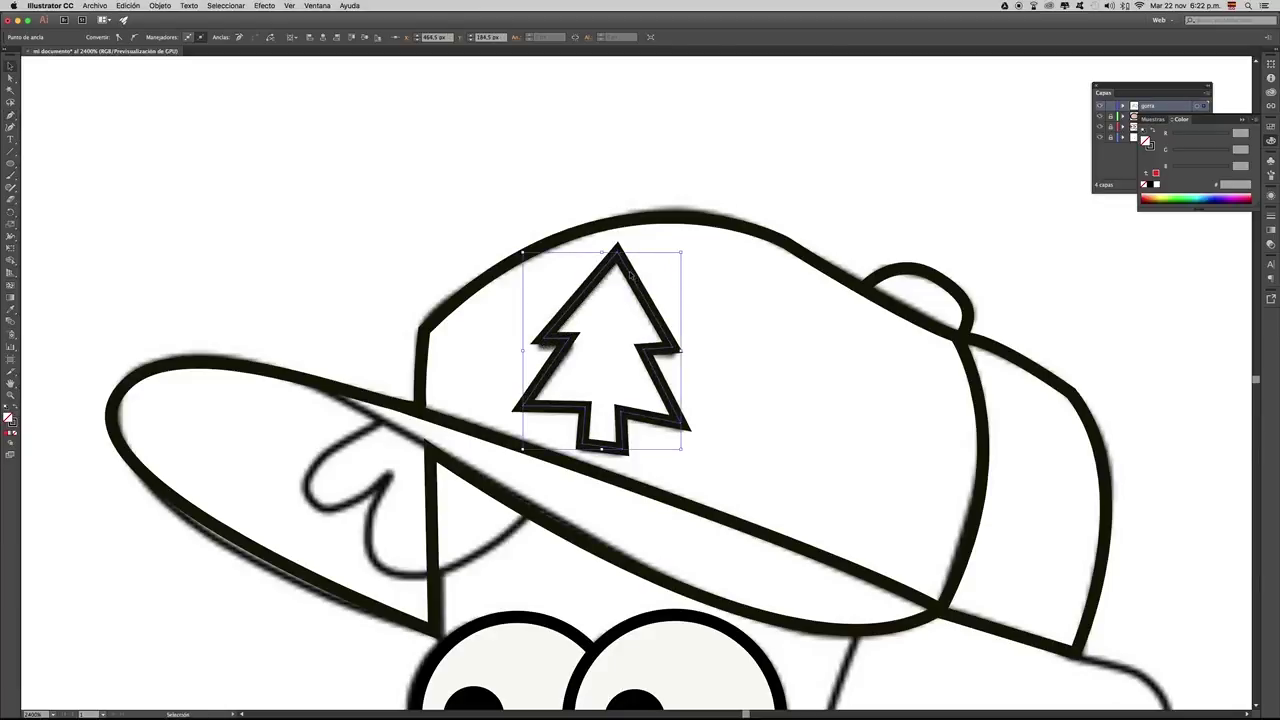
{"action": "double_click", "coordinate": [9, 418]}
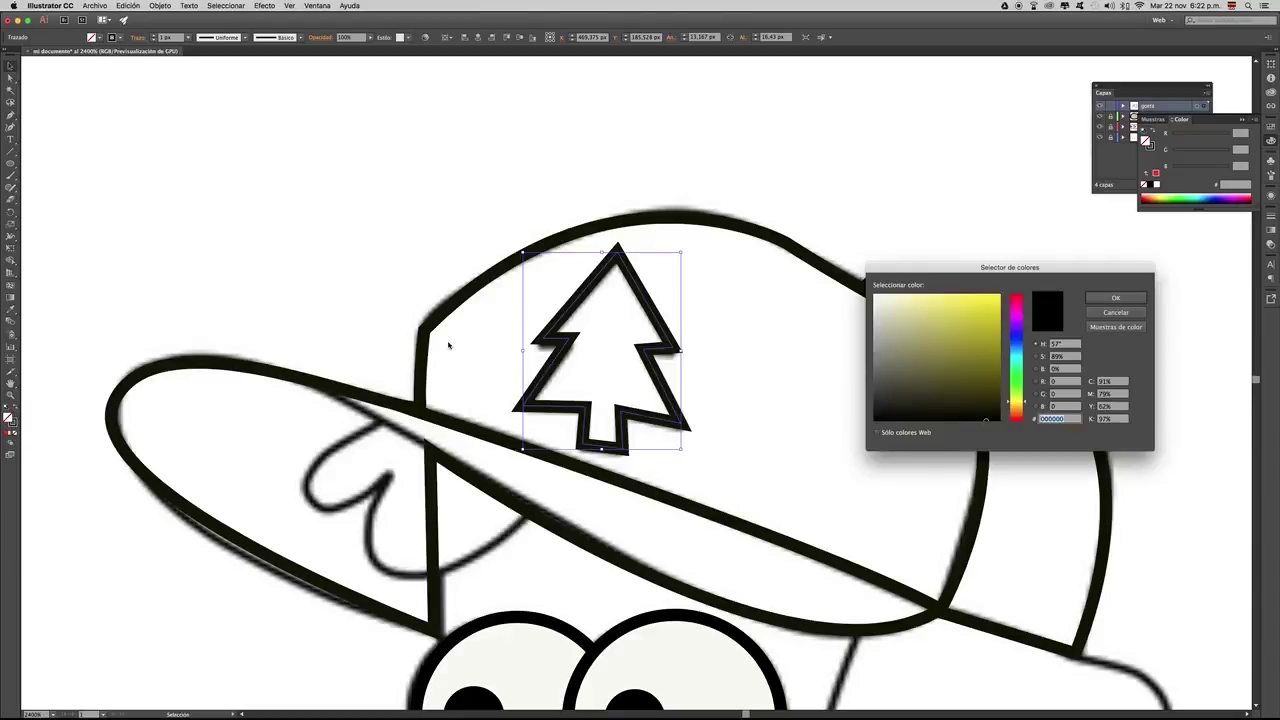
{"action": "left_click", "coordinate": [1016, 374]}
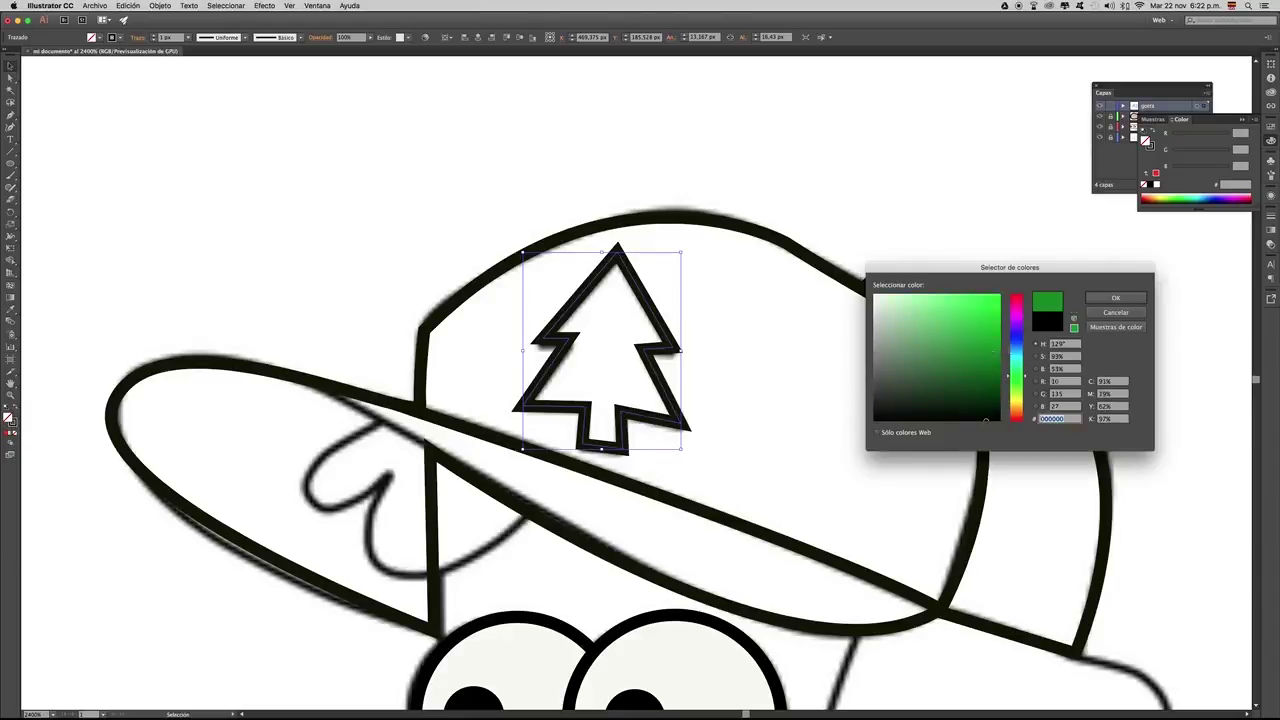
{"action": "left_click", "coordinate": [1114, 298]}
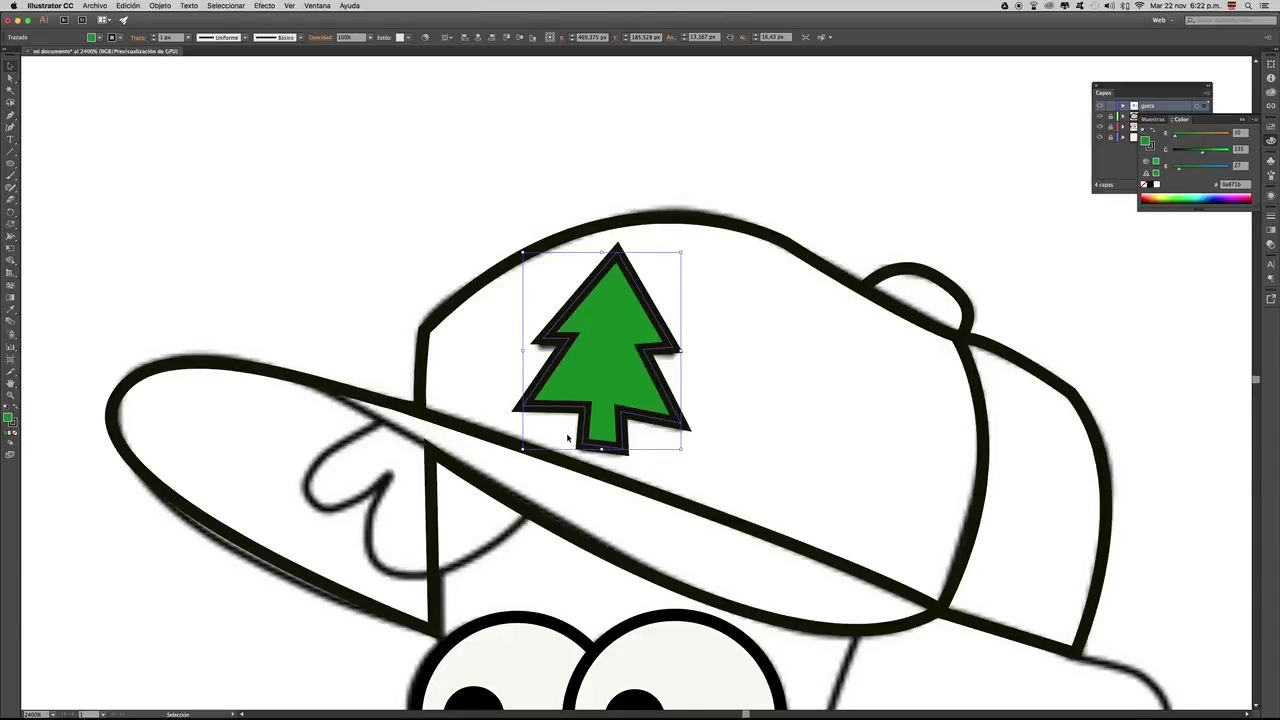
- Fill the rounded button on top of the cap with a light grey
{"action": "scroll", "coordinate": [899, 205], "scroll_direction": "down", "scroll_amount": 2}
{"action": "left_click", "coordinate": [888, 244]}
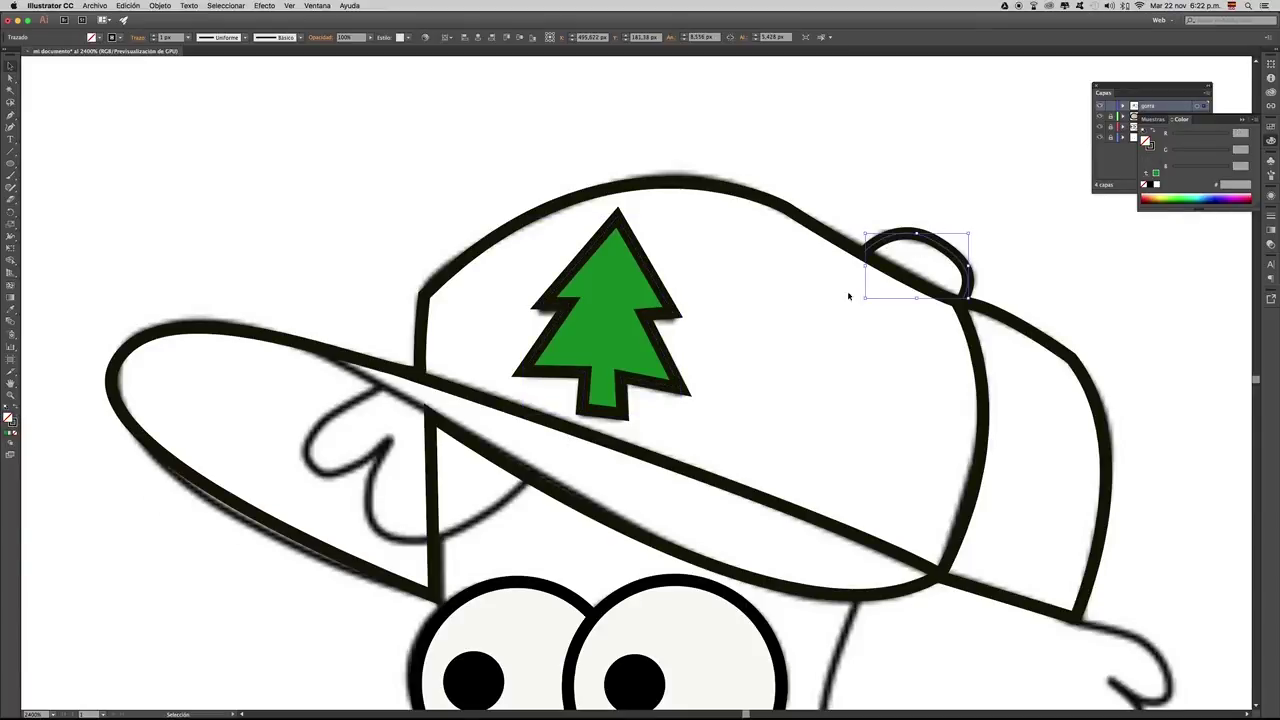
{"action": "double_click", "coordinate": [9, 418]}
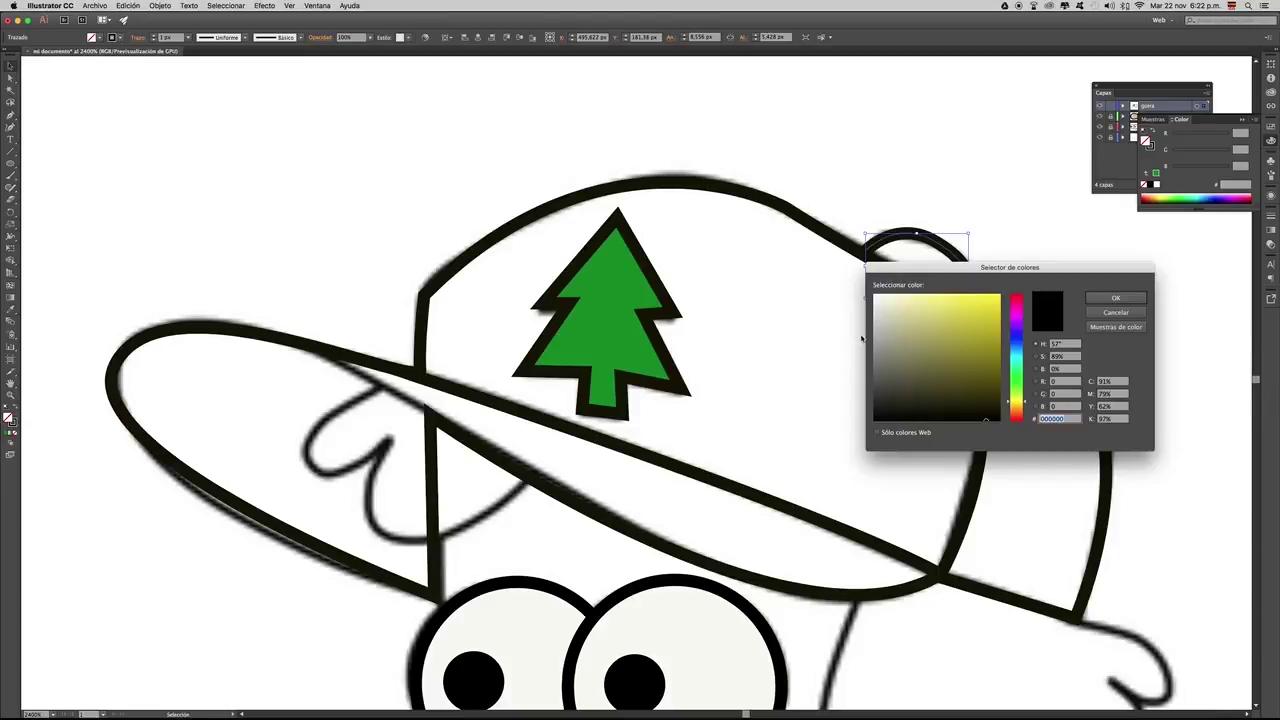
{"action": "left_click", "coordinate": [1115, 298]}
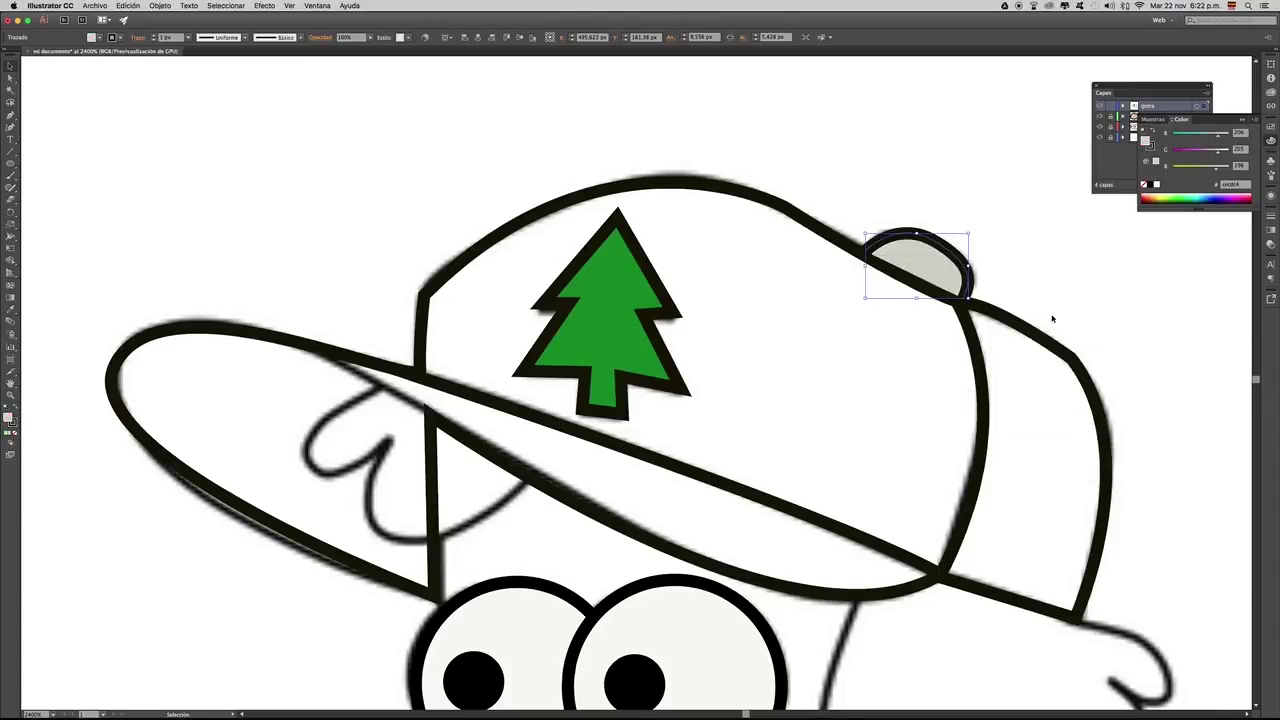
- Fill the cap outline with dark red #8B0007 and deselect it
{"action": "left_click", "coordinate": [1046, 336]}
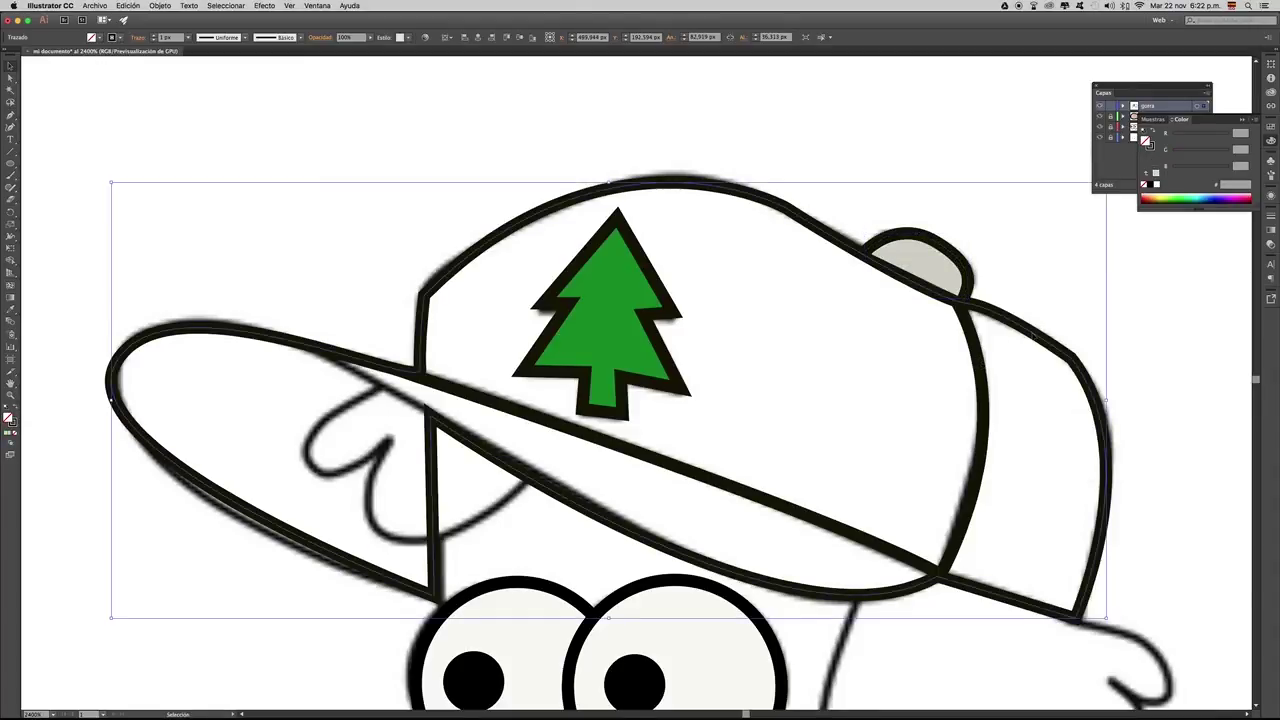
{"action": "left_click", "coordinate": [1252, 197]}
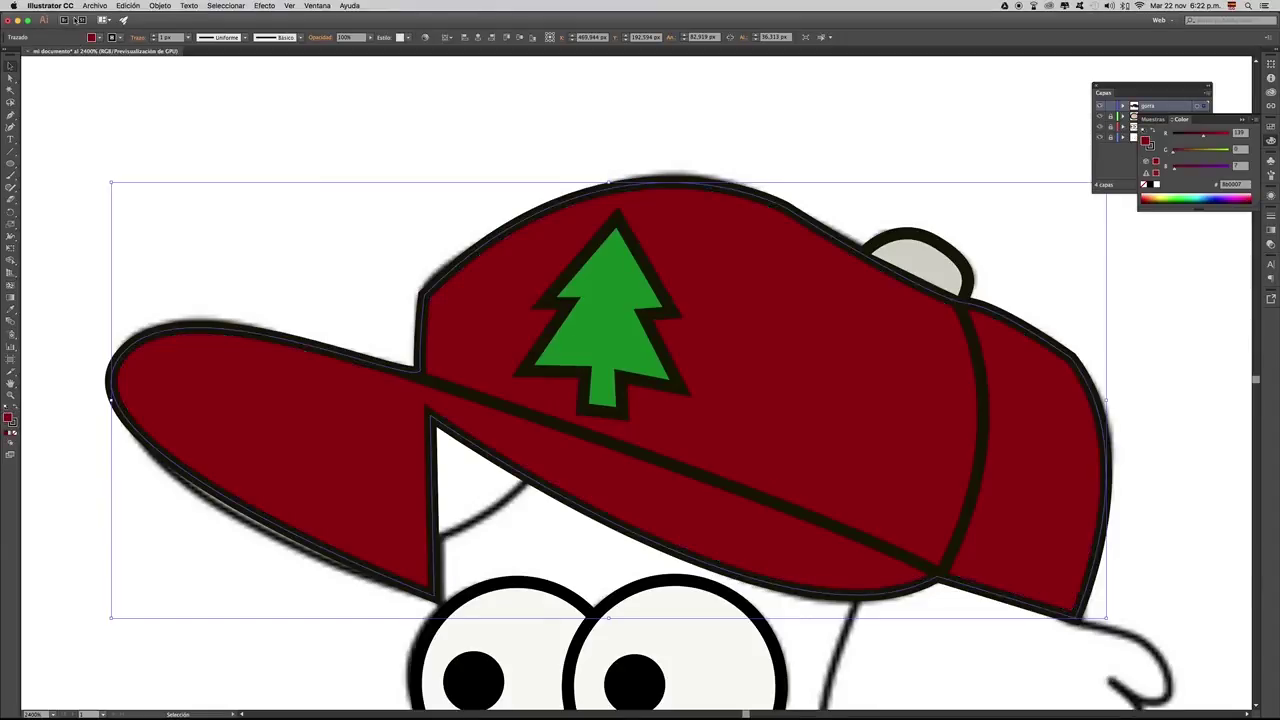
{"action": "left_click", "coordinate": [334, 126]}
- Lock the gorra layer and add a new layer above it named cabello
{"action": "key", "text": "z"}
{"action": "left_click", "coordinate": [676, 386], "text": "alt"}
{"action": "left_click_drag", "start_coordinate": [676, 386], "coordinate": [677, 389]}
{"action": "left_click_drag", "start_coordinate": [575, 438], "coordinate": [628, 387]}
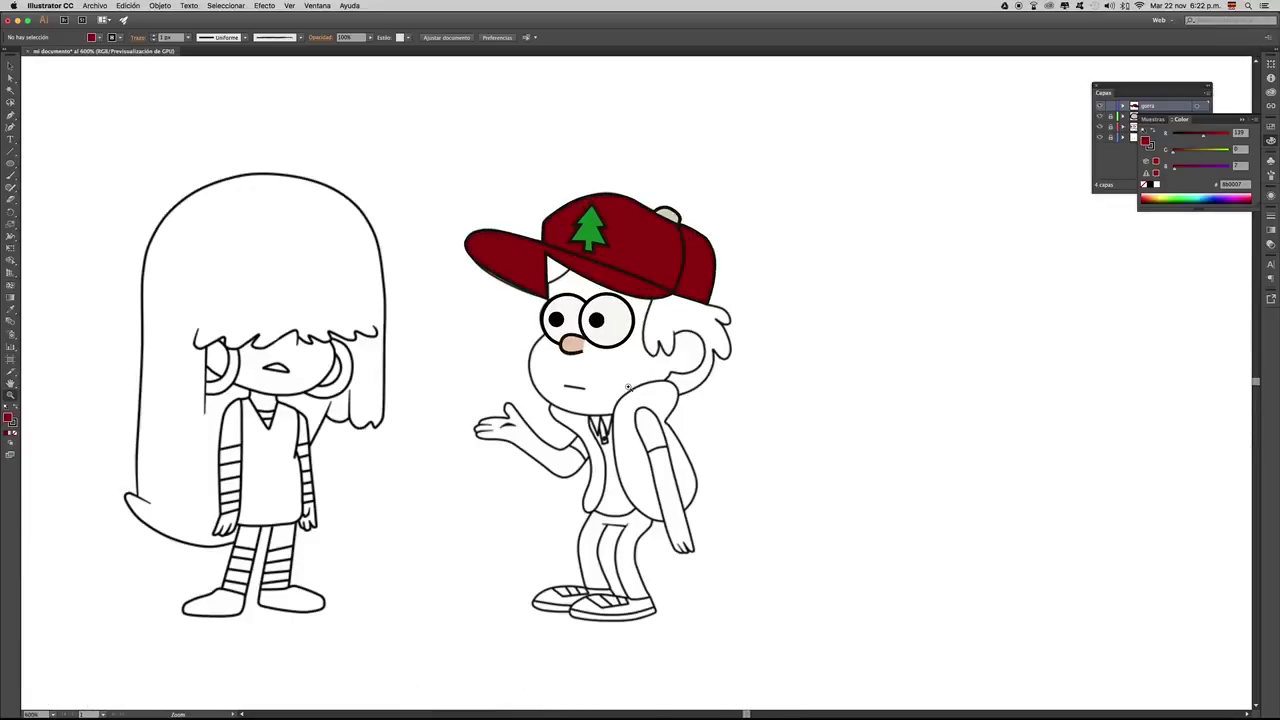
{"action": "scroll", "coordinate": [627, 508], "scroll_direction": "down", "scroll_amount": 1}
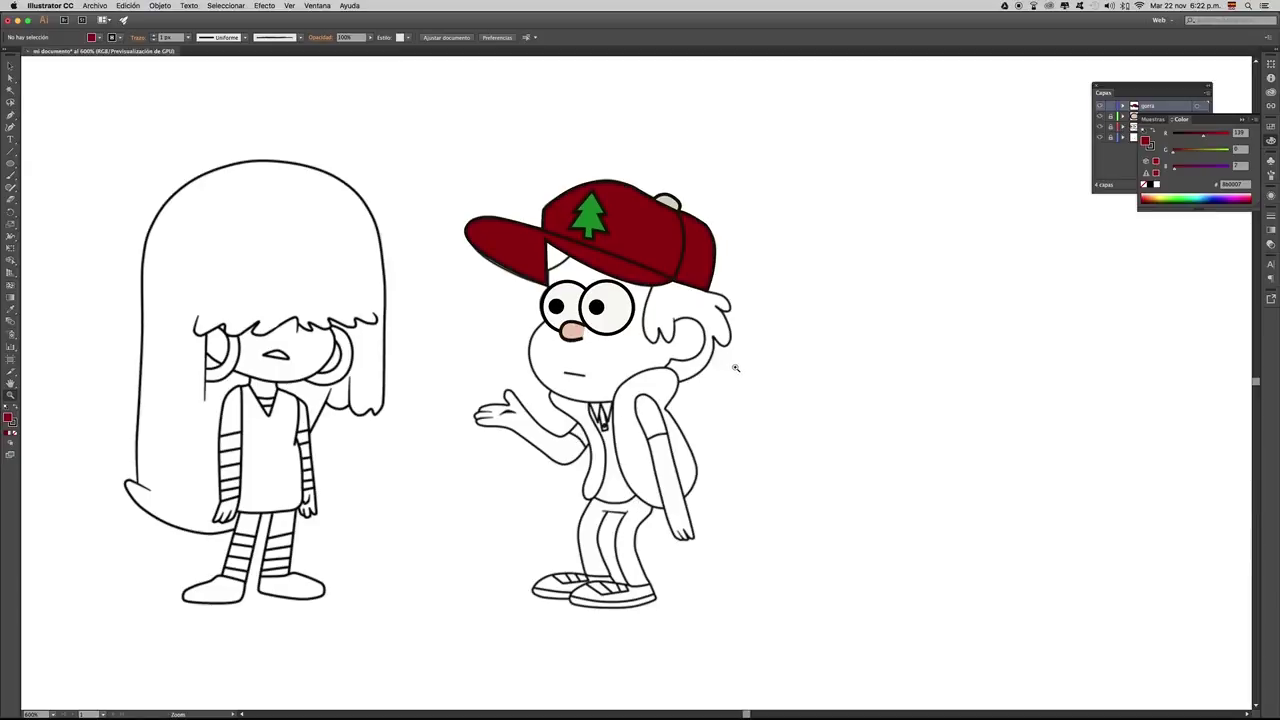
{"action": "key", "text": "super+plus"}
{"action": "key", "text": "super+plus"}
{"action": "key", "text": "p"}
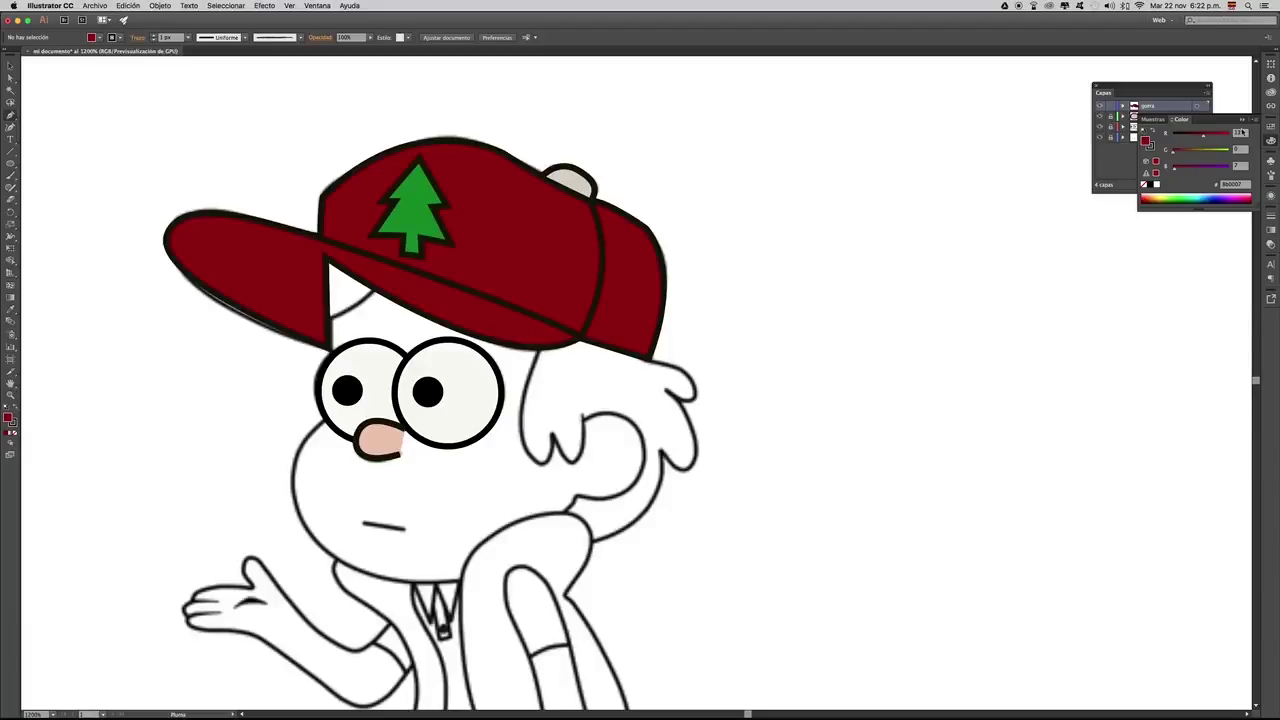
{"action": "left_click", "coordinate": [1242, 121]}
{"action": "left_click", "coordinate": [1182, 184]}
{"action": "double_click", "coordinate": [1147, 107]}
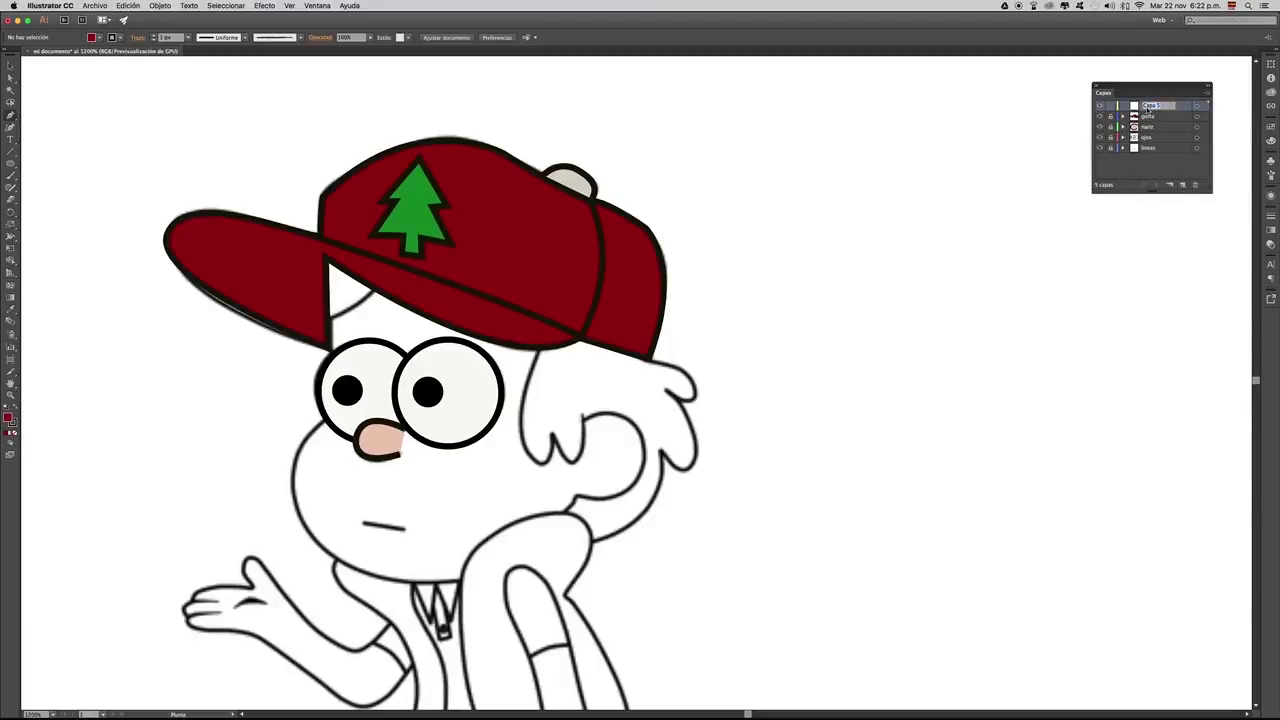
{"action": "type", "text": "cabello"}
- Trace the hair locks in front of the ear with the Pen tool, from the visor's lower edge to the top of the ear
{"action": "left_click", "coordinate": [538, 346]}
{"action": "left_click_drag", "start_coordinate": [540, 462], "coordinate": [585, 476]}
{"action": "left_click", "coordinate": [553, 446], "text": "super"}
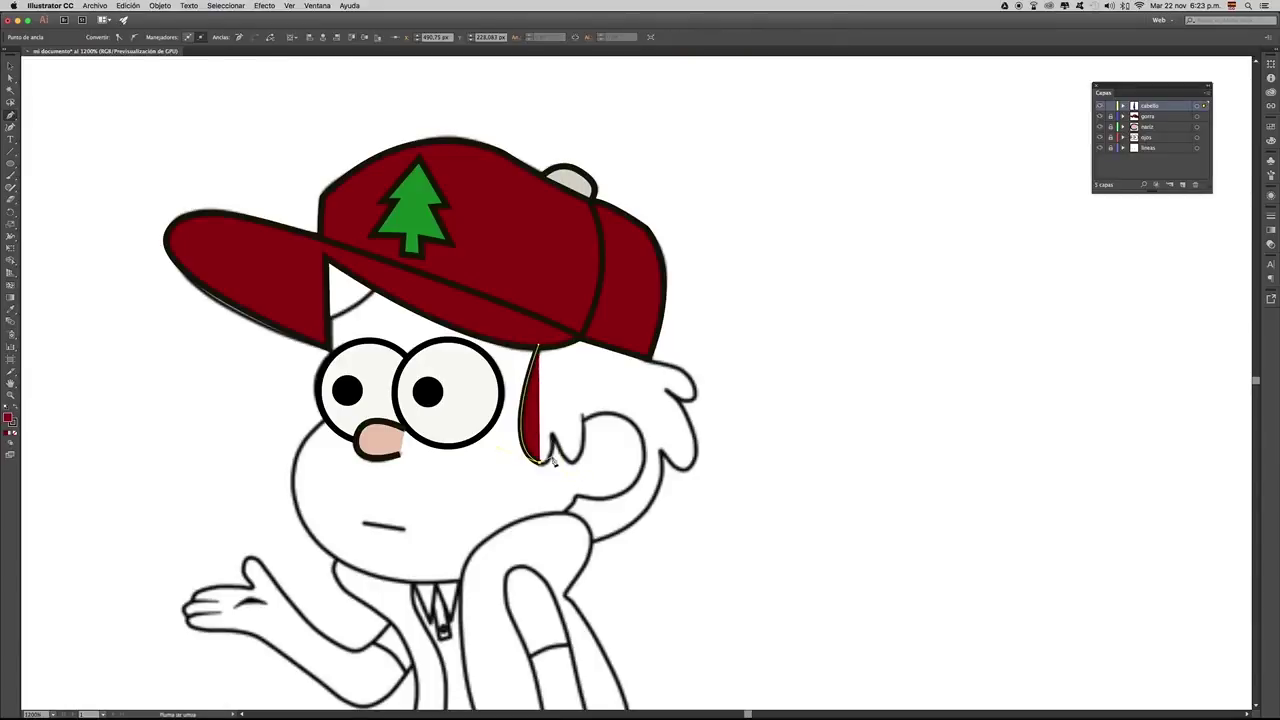
{"action": "left_click", "coordinate": [558, 440]}
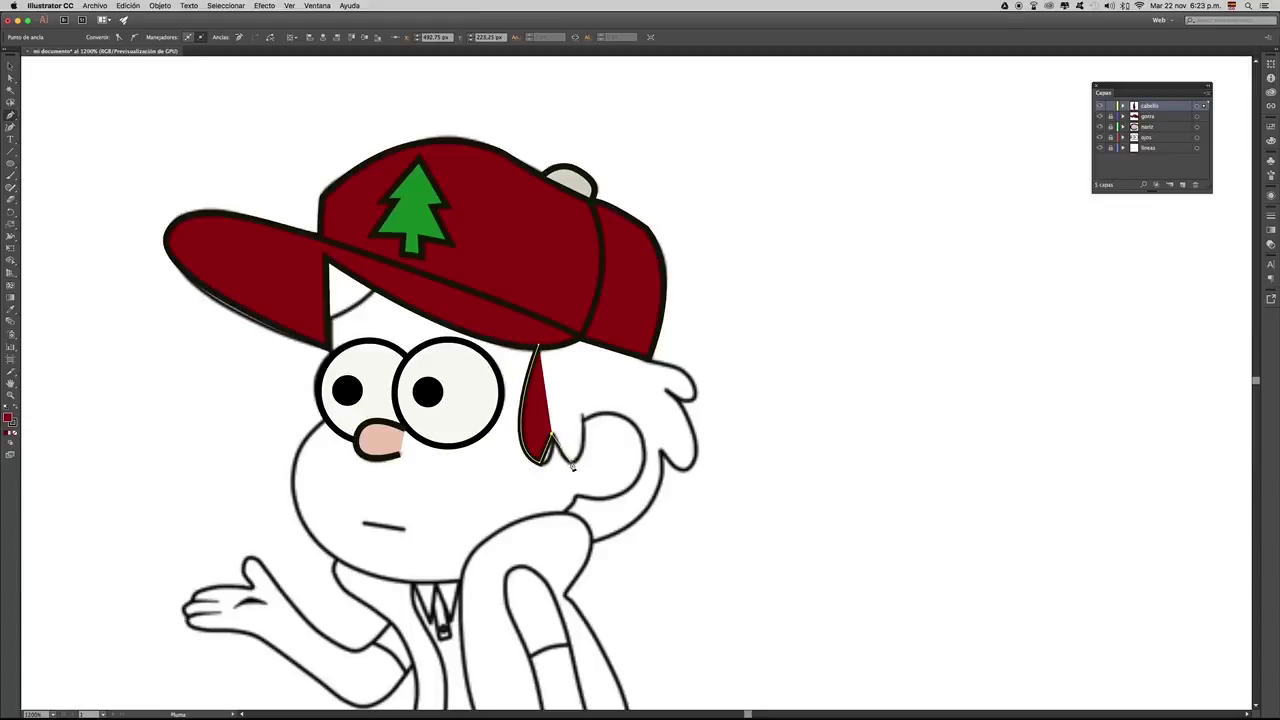
{"action": "left_click", "coordinate": [553, 418]}
{"action": "left_click", "coordinate": [575, 462]}
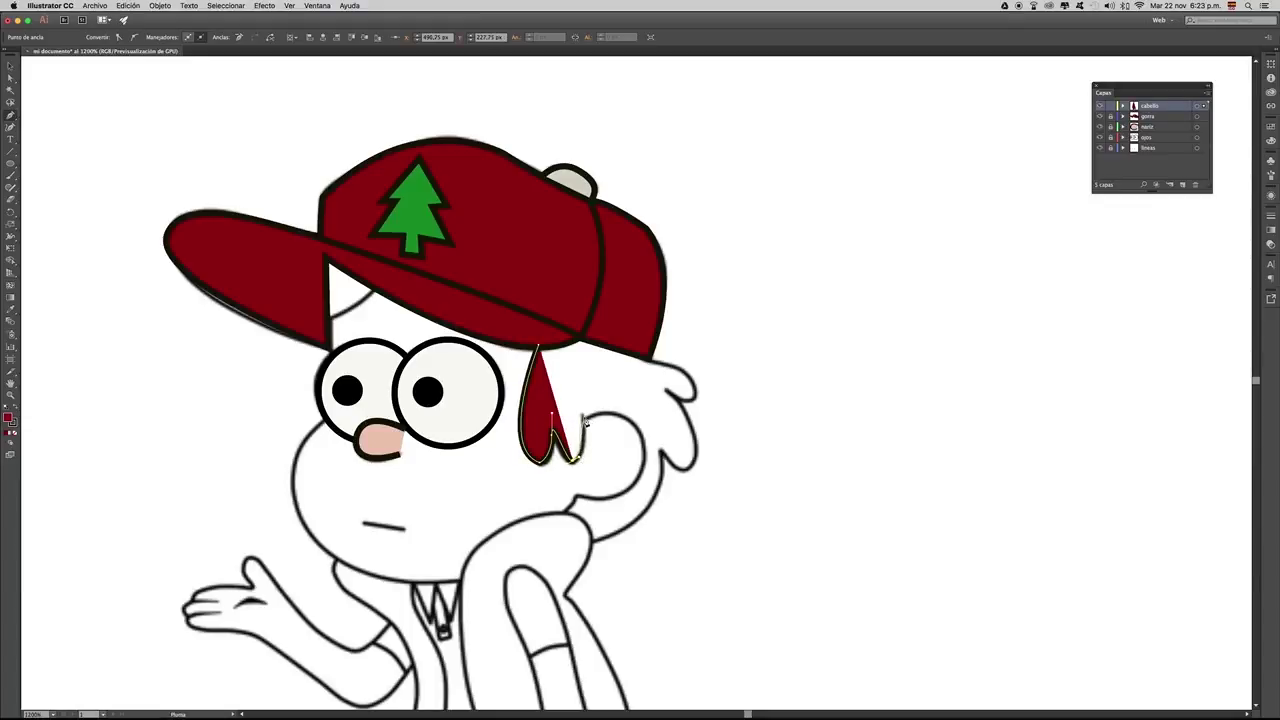
{"action": "left_click", "coordinate": [584, 418]}
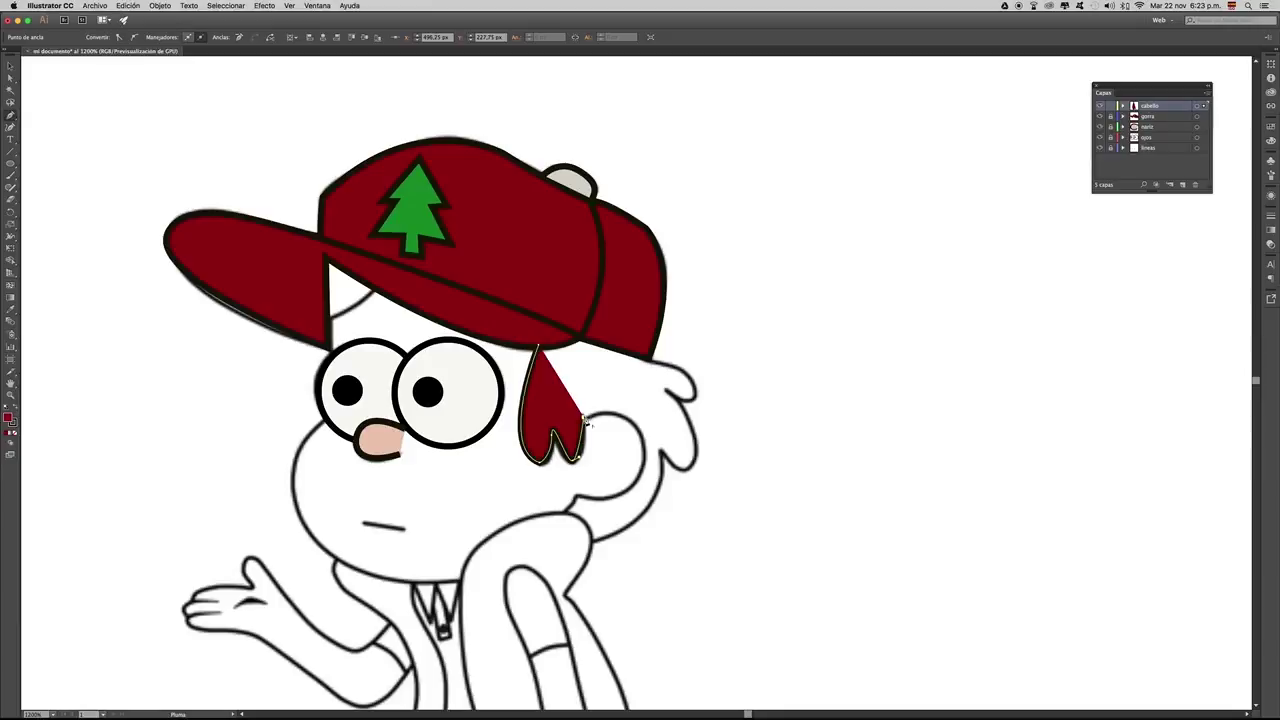
{"action": "left_click", "coordinate": [574, 505]}
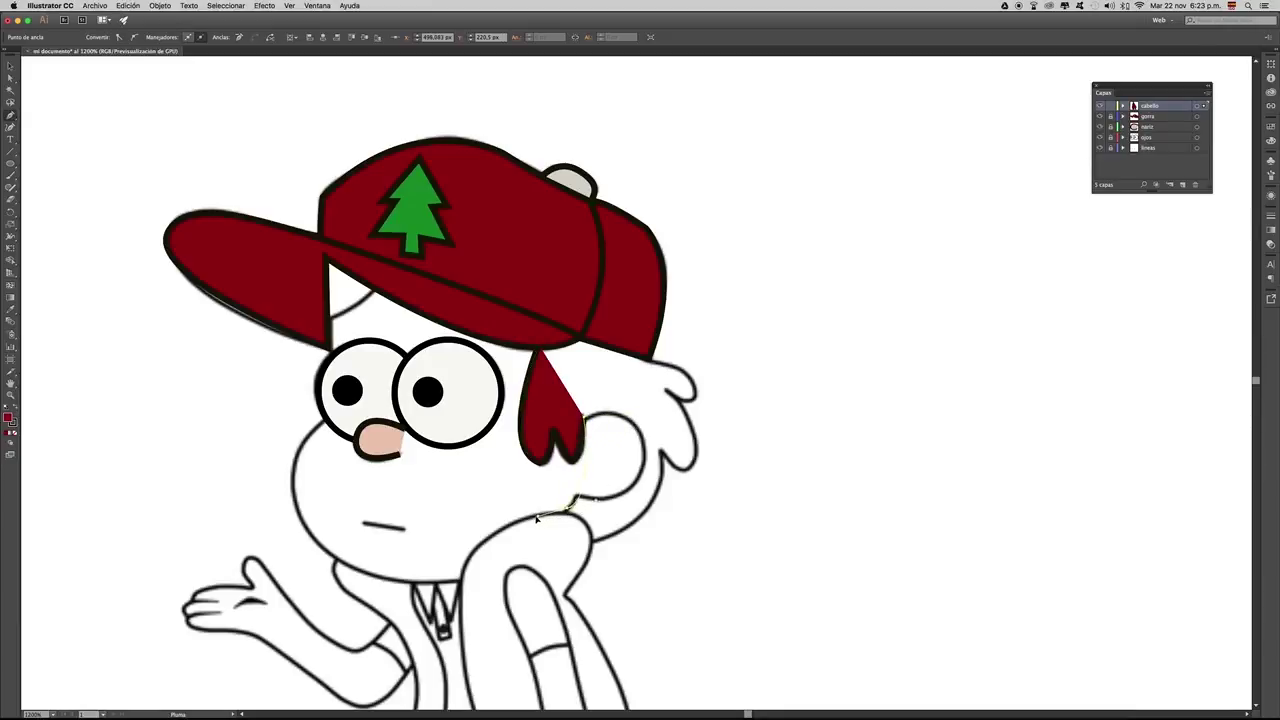
{"action": "key", "text": "ctrl+z"}
{"action": "key", "text": "ctrl+z"}
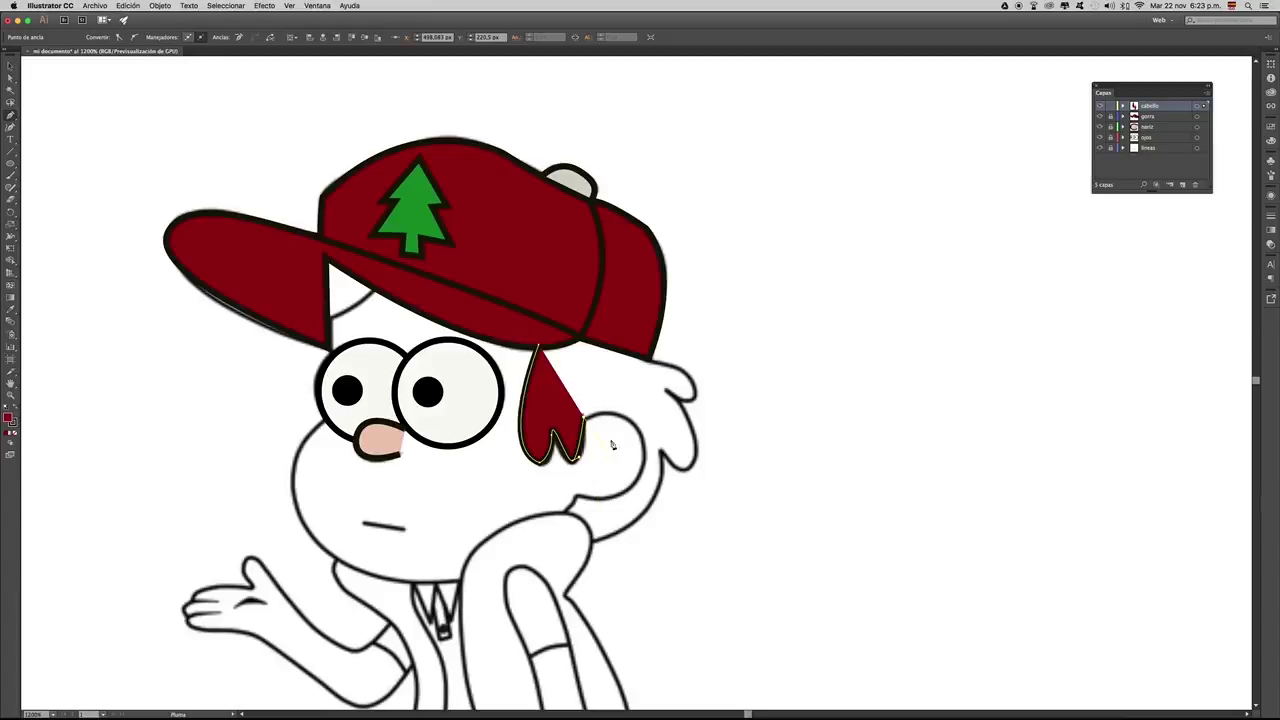
- Continue the hair path around the back of the ear, down to the nape and up to the base of the rear lock
{"action": "left_click", "coordinate": [644, 458]}
{"action": "left_click", "coordinate": [638, 522]}
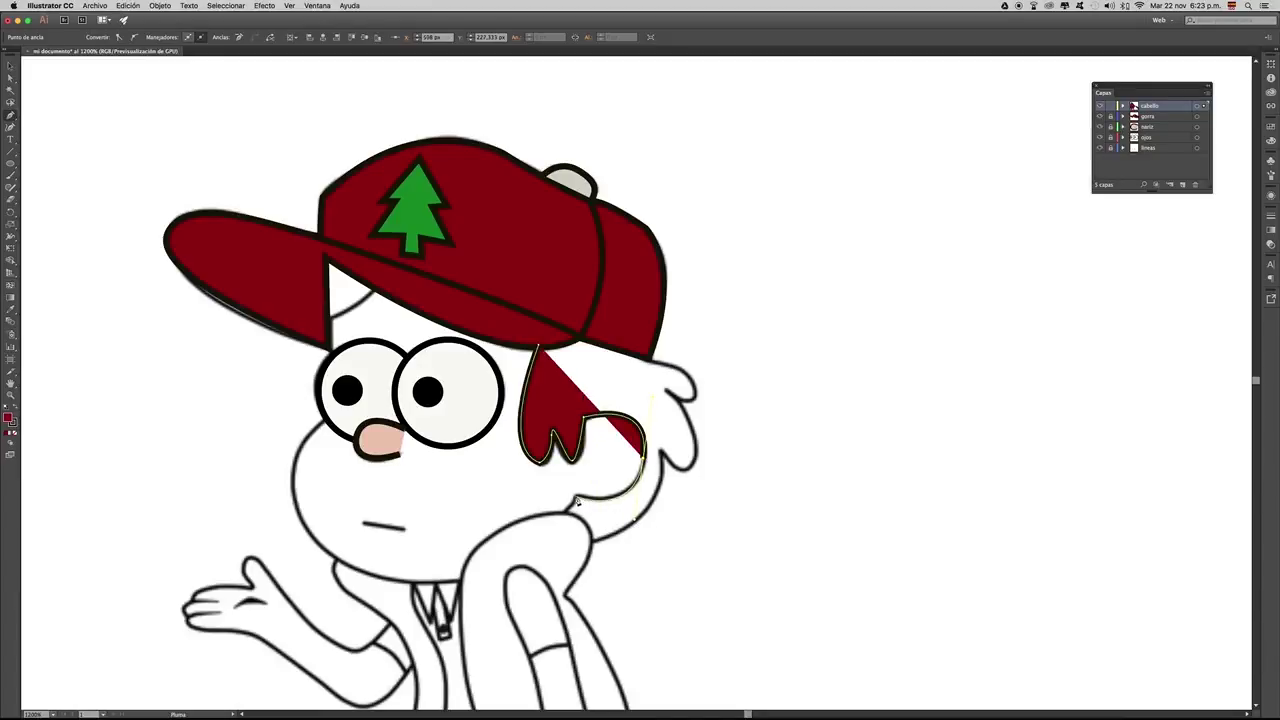
{"action": "left_click_drag", "start_coordinate": [565, 510], "coordinate": [593, 549]}
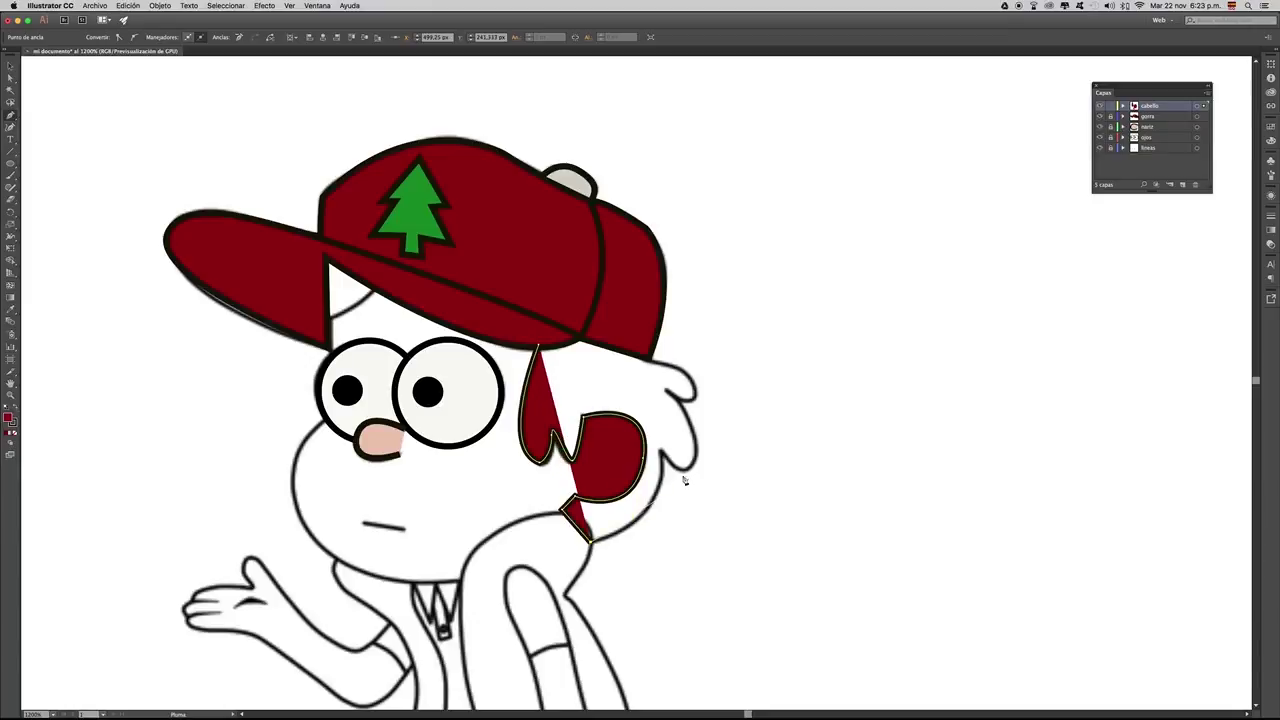
{"action": "mouse_move", "coordinate": [660, 452]}
{"action": "left_mouse_down"}
{"action": "mouse_move", "coordinate": [661, 400]}
{"action": "mouse_move", "coordinate": [665, 462]}
{"action": "left_mouse_up"}
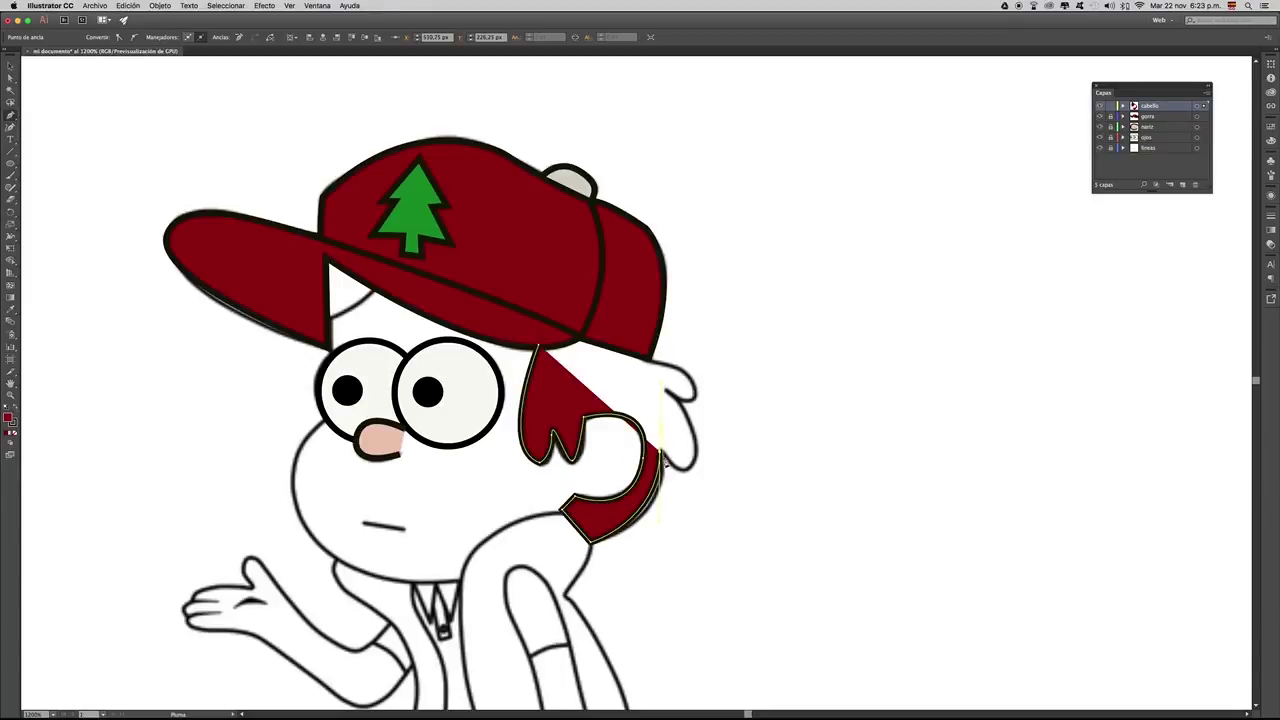
- Trace the two rear hair locks, follow the cap's lower edge forward and close the hair path at its starting point
{"action": "left_click", "coordinate": [686, 476]}
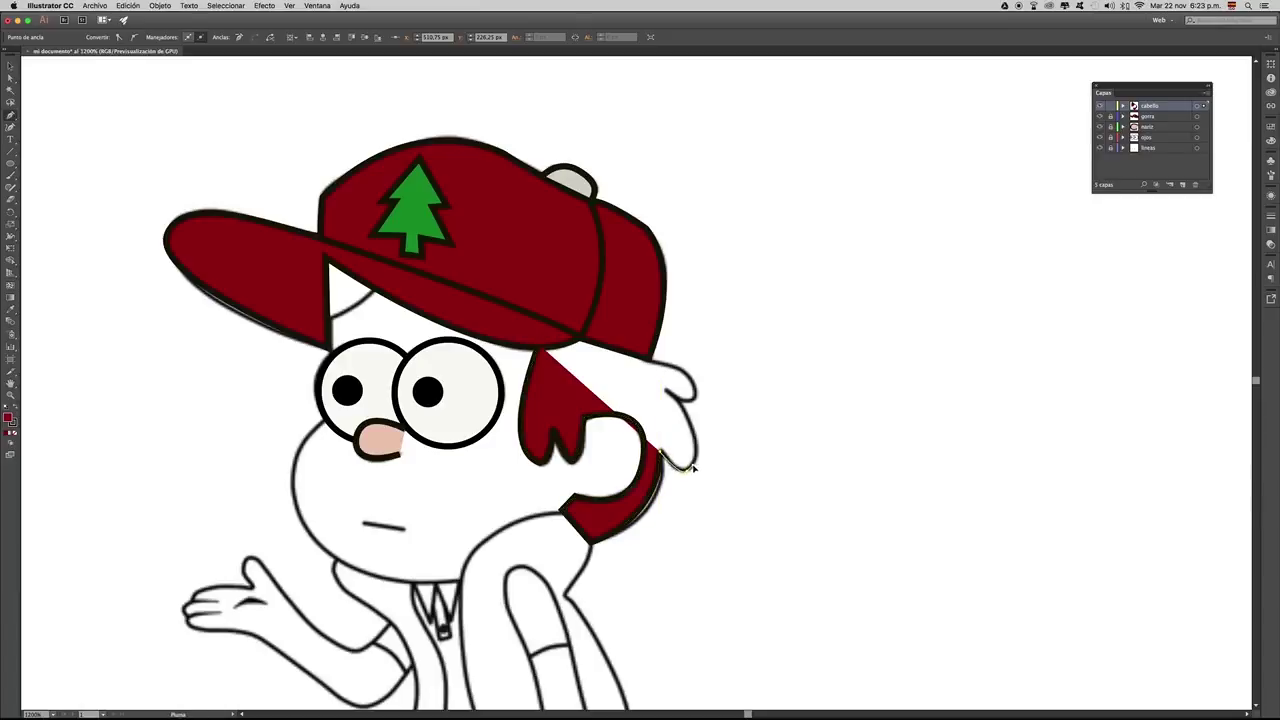
{"action": "left_click", "coordinate": [667, 394]}
{"action": "left_click", "coordinate": [689, 386]}
{"action": "mouse_move", "coordinate": [691, 385]}
{"action": "left_mouse_down"}
{"action": "mouse_move", "coordinate": [680, 370]}
{"action": "mouse_move", "coordinate": [701, 406]}
{"action": "mouse_move", "coordinate": [690, 392]}
{"action": "left_mouse_up"}
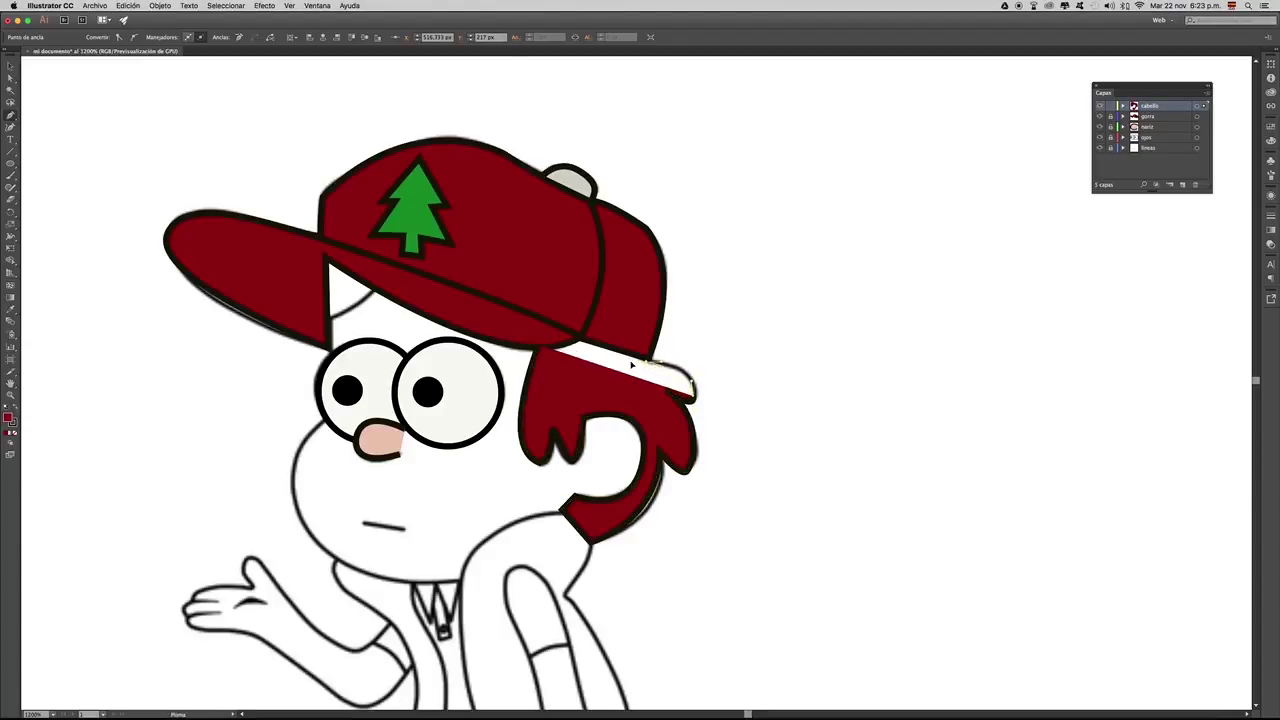
{"action": "left_click_drag", "start_coordinate": [652, 366], "coordinate": [597, 341]}
{"action": "left_click", "coordinate": [538, 346]}
{"action": "left_click", "coordinate": [537, 346]}
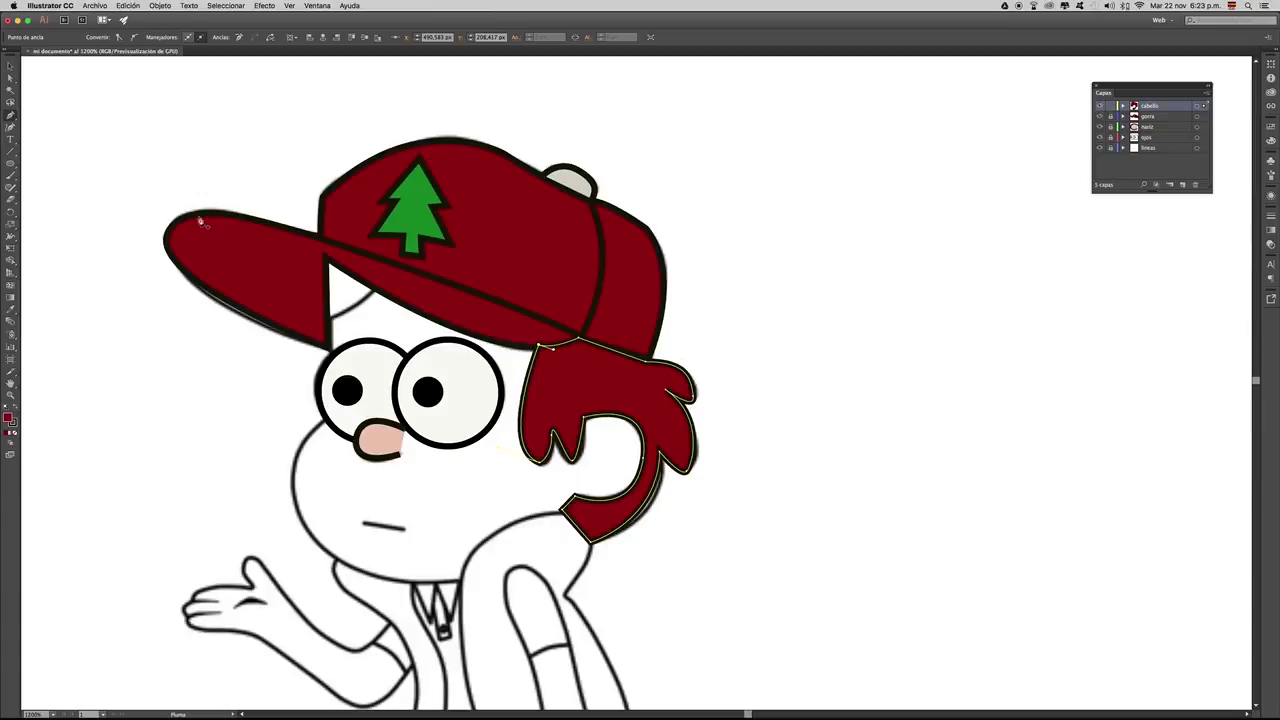
- Select the hair shape and change its fill to near-black, RGB 7, 0, 1
{"action": "left_click", "coordinate": [10, 67]}
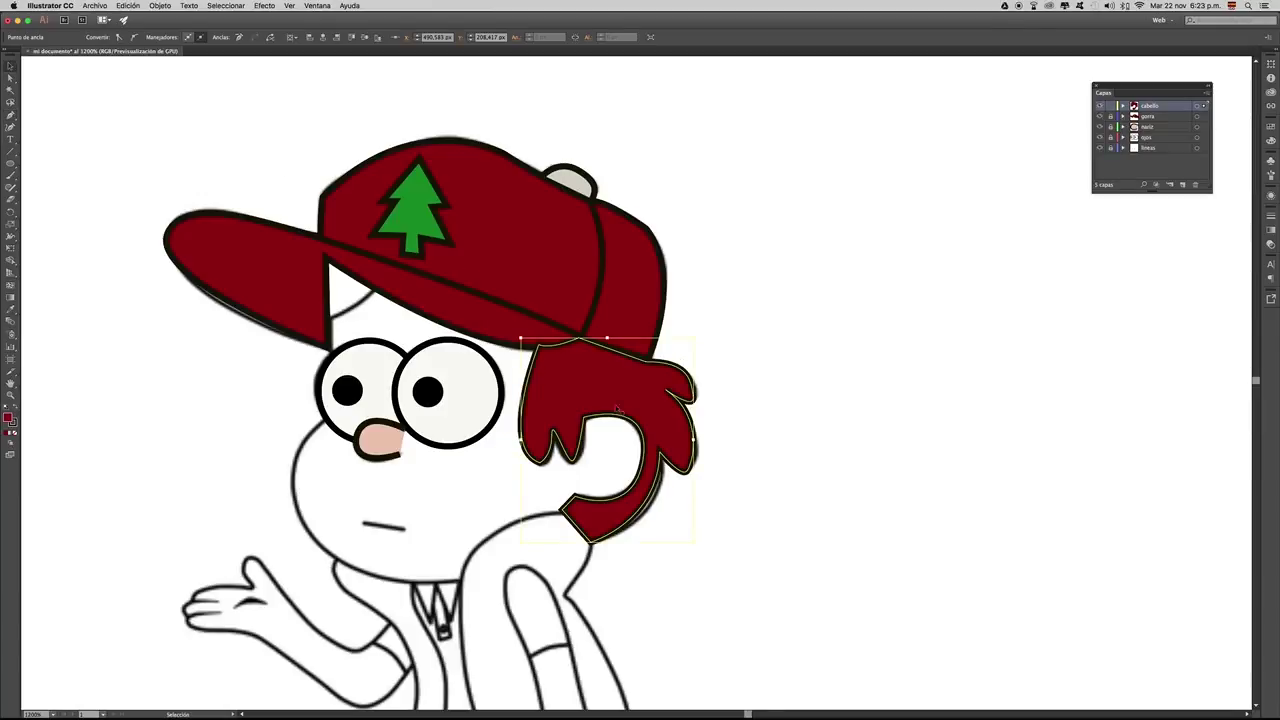
{"action": "double_click", "coordinate": [10, 418]}
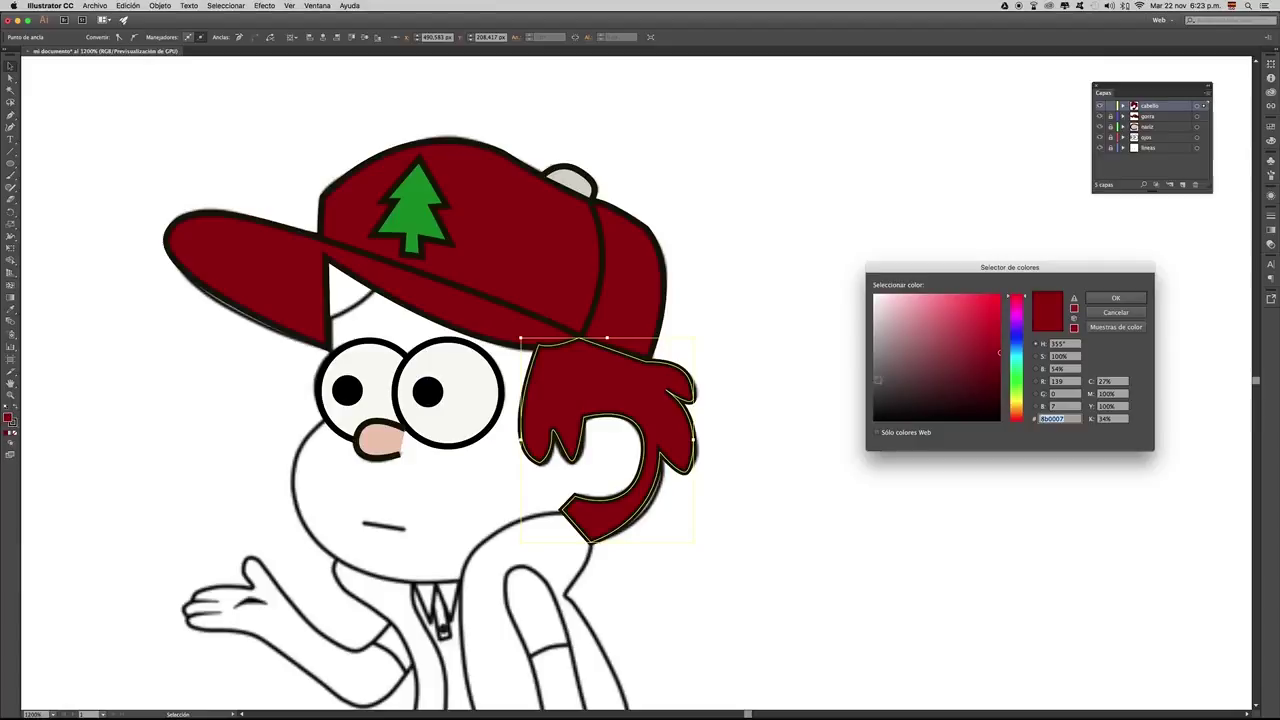
{"action": "left_click", "coordinate": [995, 417]}
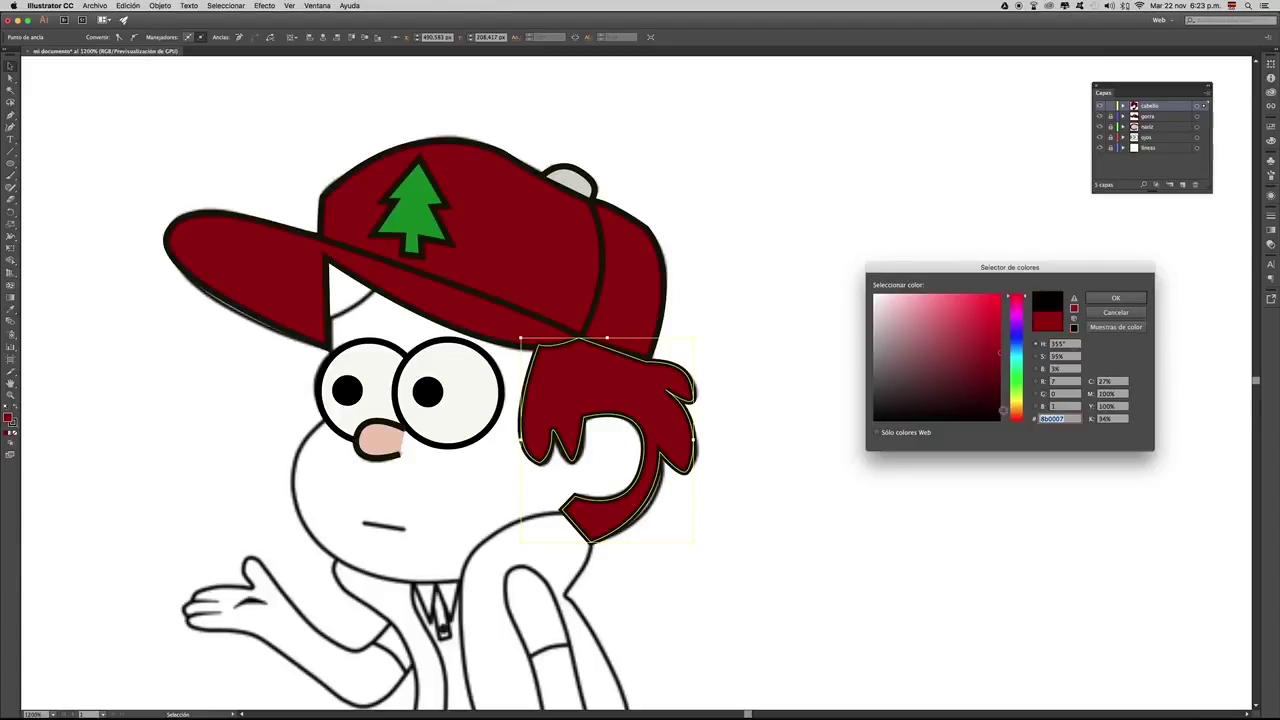
{"action": "left_click", "coordinate": [1113, 298]}
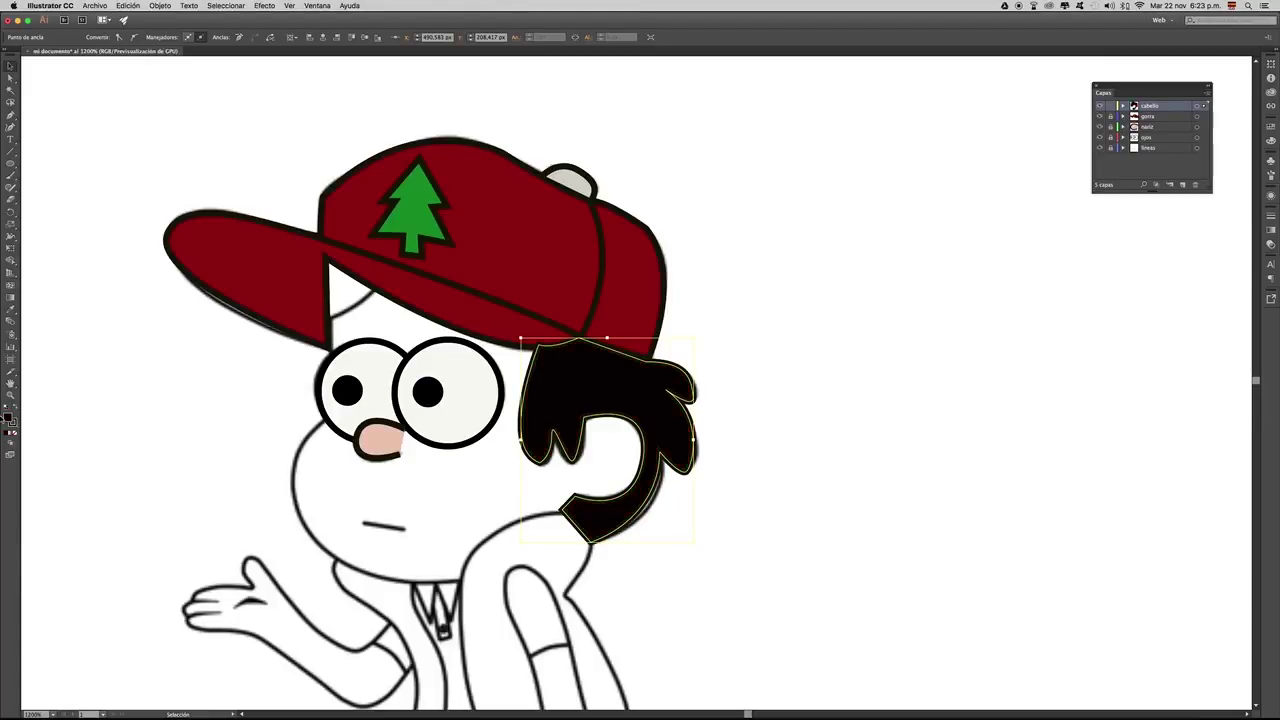
- Remove the hair shape's stroke and enlarge the shape slightly down and outward, to about 30.2 px wide, to cover the drawn outline
{"action": "left_click", "coordinate": [12, 424]}
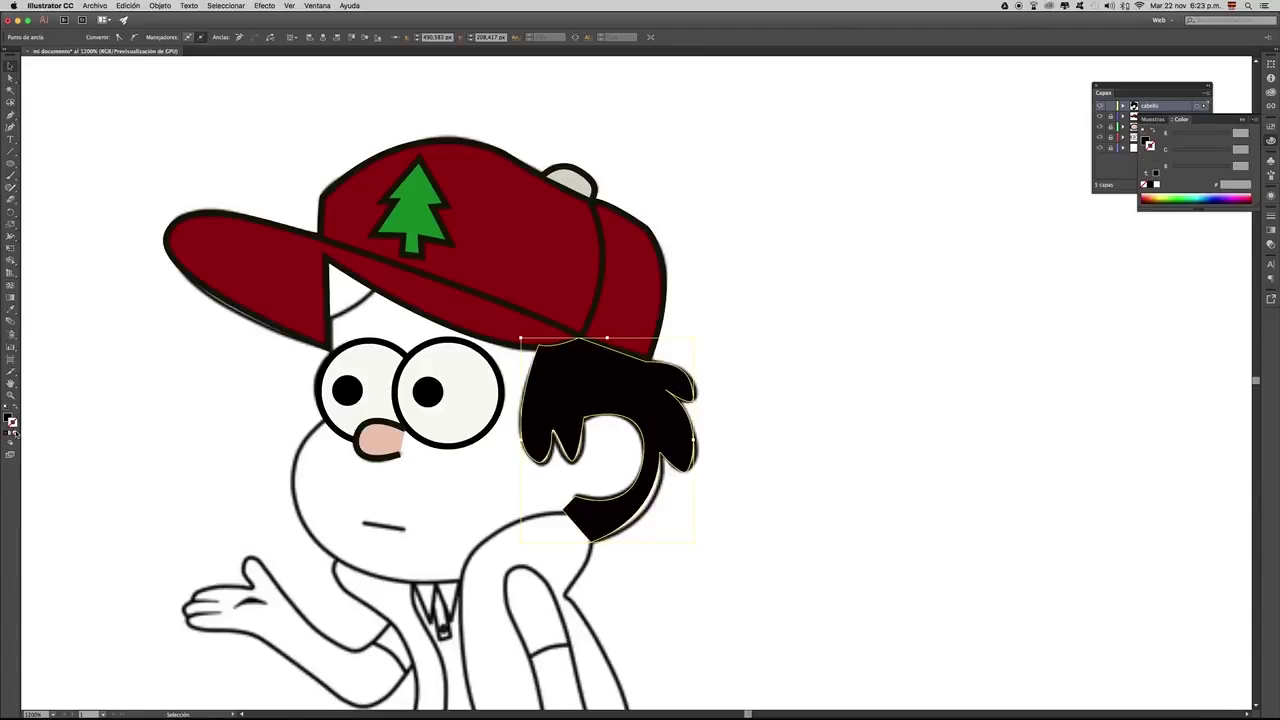
{"action": "left_click", "coordinate": [717, 461]}
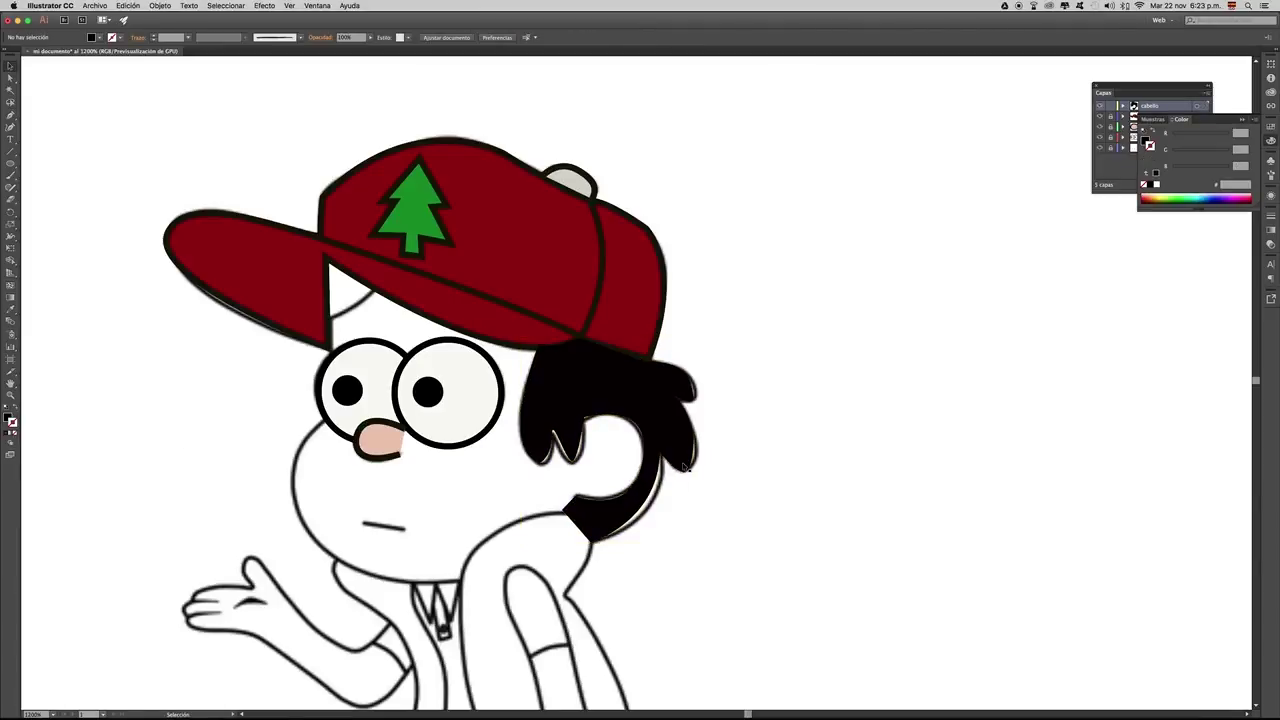
{"action": "left_click", "coordinate": [689, 467]}
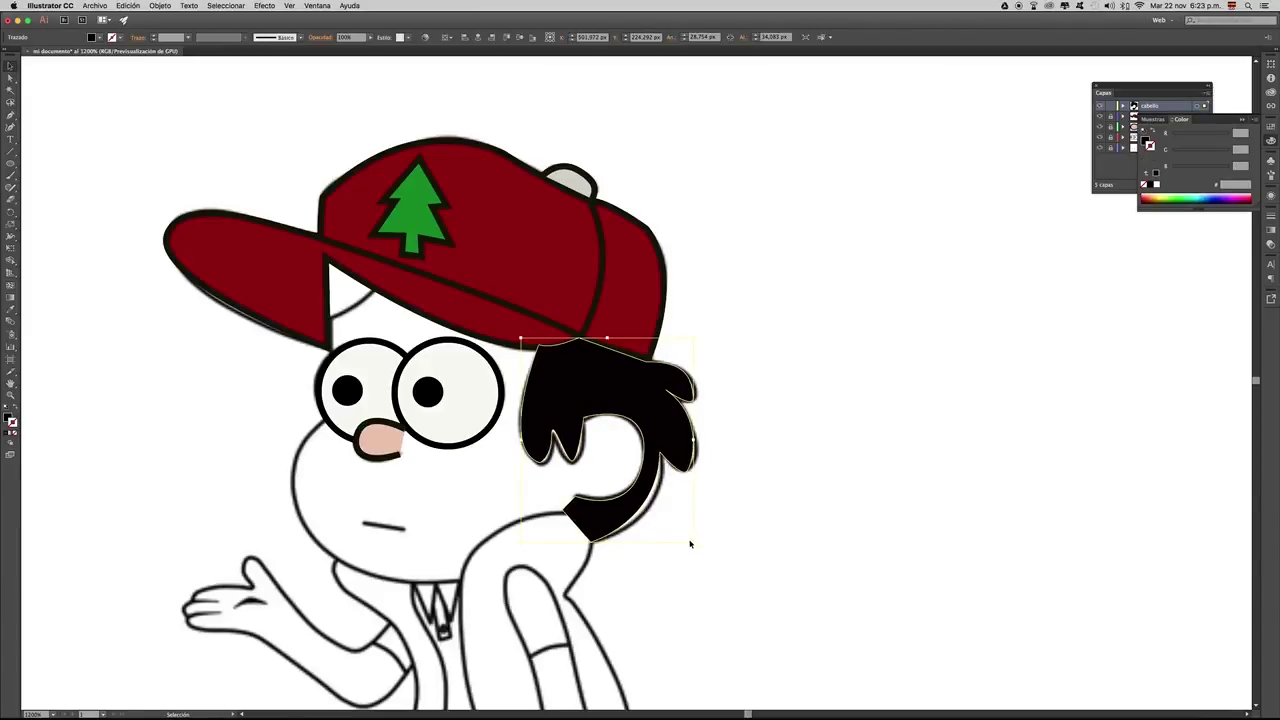
{"action": "left_click_drag", "start_coordinate": [690, 544], "coordinate": [698, 548]}
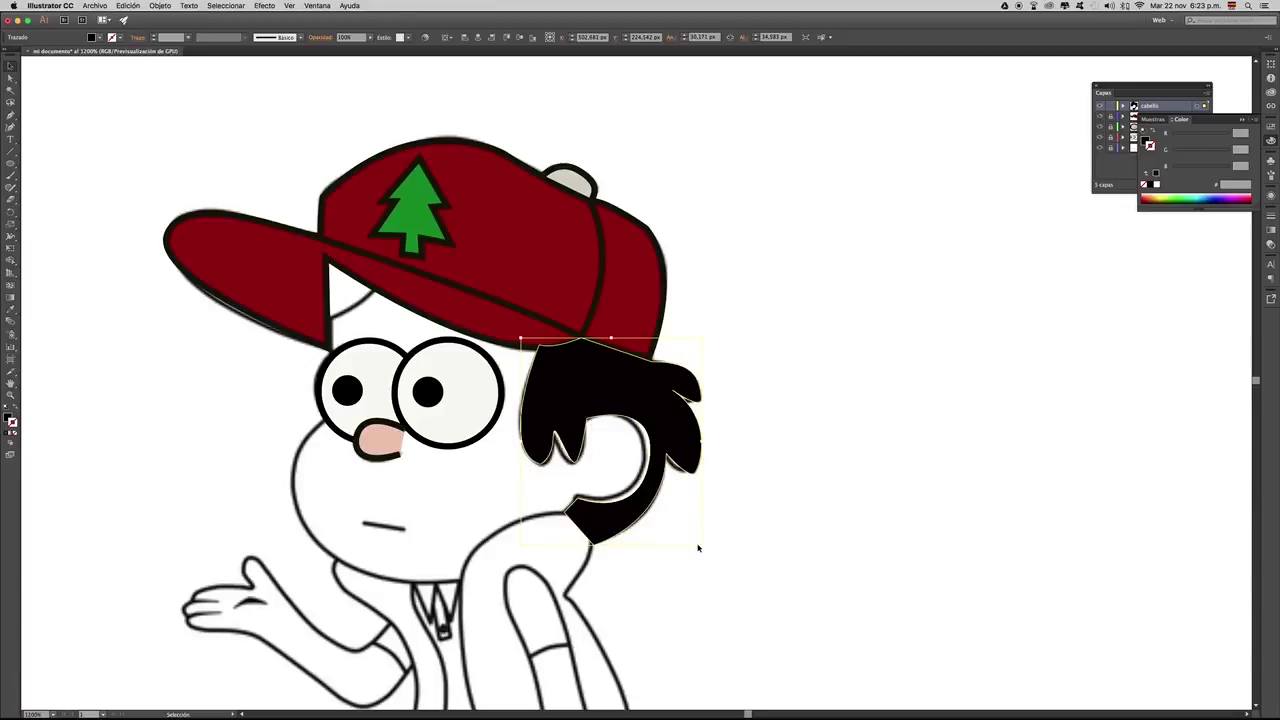
{"action": "left_click", "coordinate": [811, 511]}
{"action": "key", "text": "z"}
{"action": "left_click", "coordinate": [615, 471], "text": "alt"}
{"action": "left_click", "coordinate": [615, 471], "text": "alt"}
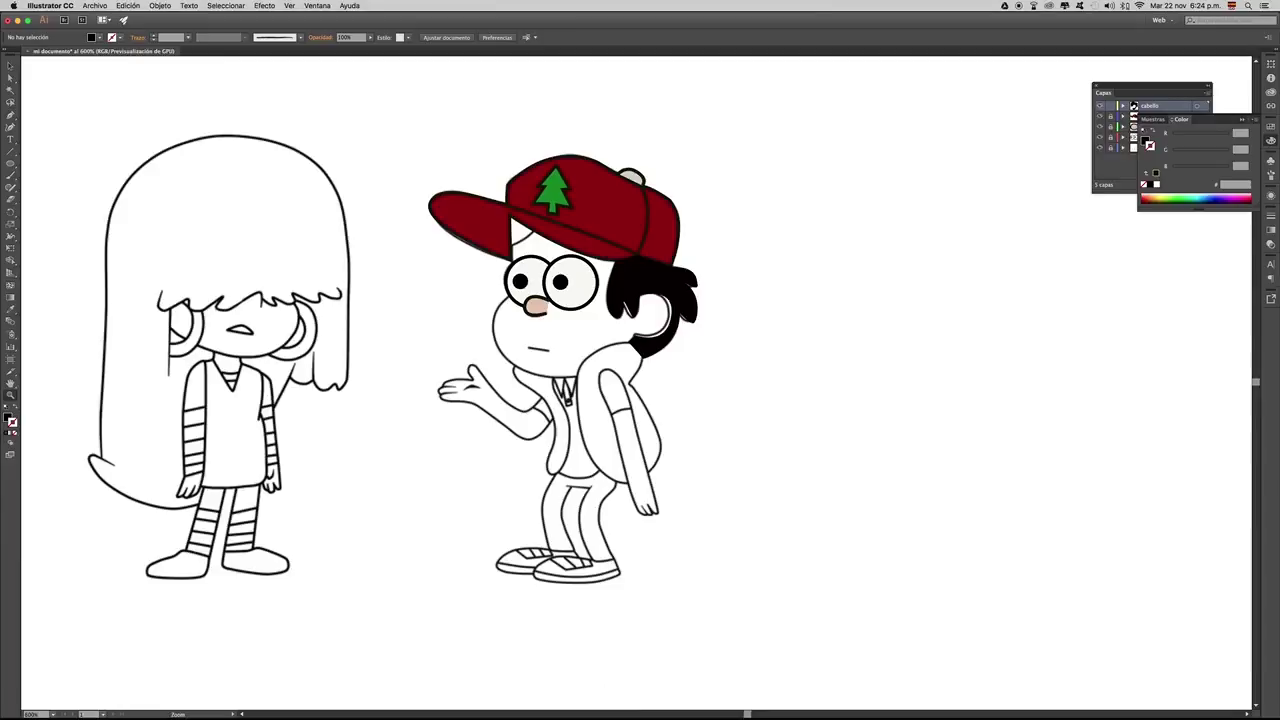
- Add a new layer above the hair layer and name it cara
{"action": "left_click", "coordinate": [1241, 120]}
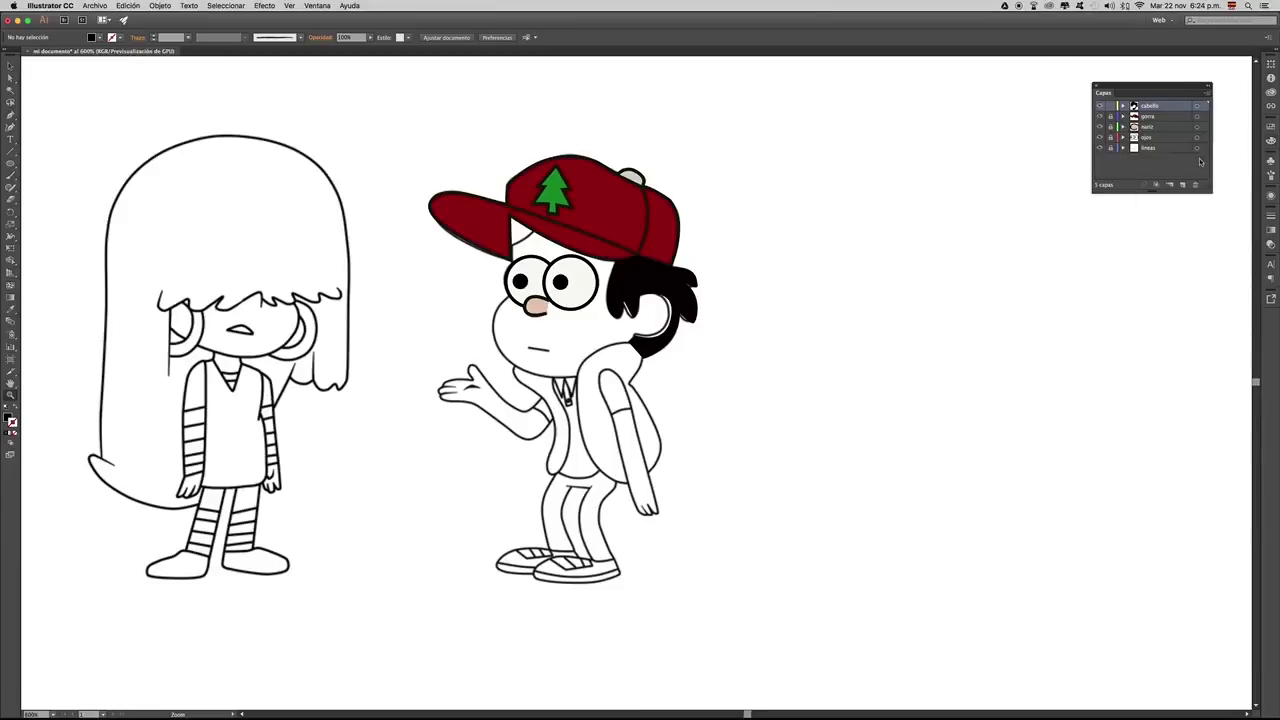
{"action": "left_click", "coordinate": [1182, 185]}
{"action": "double_click", "coordinate": [1151, 106]}
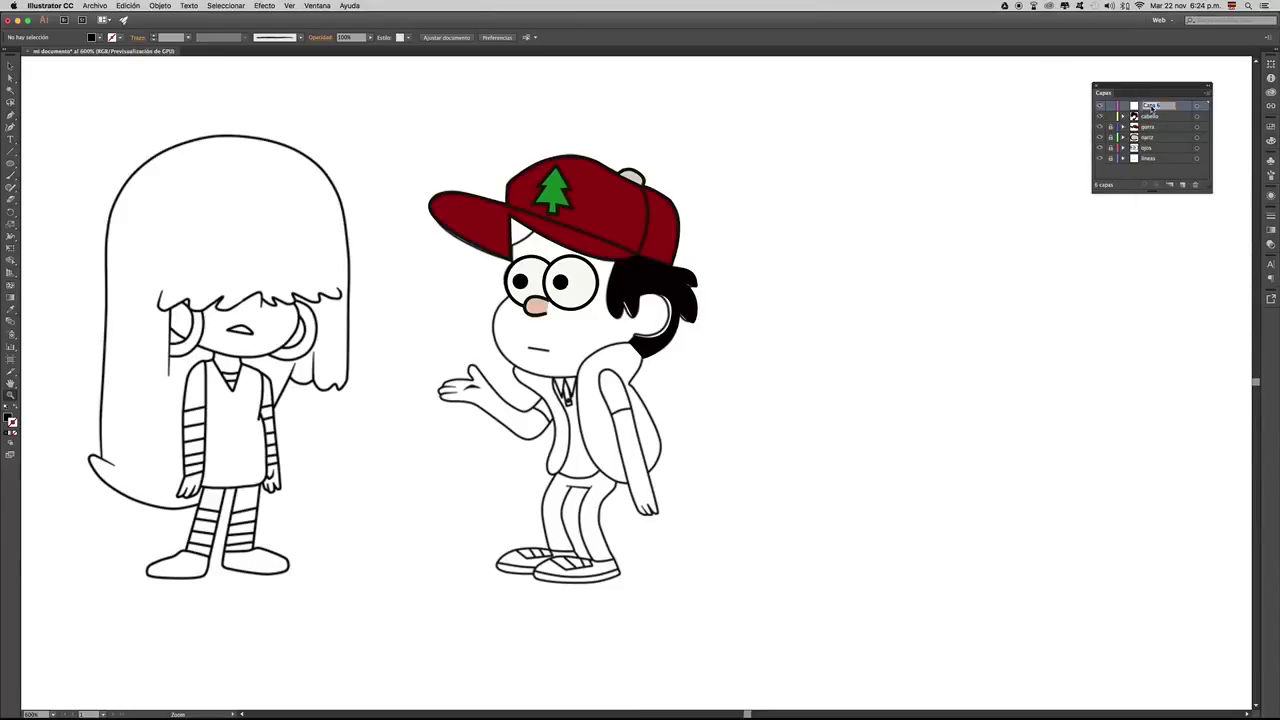
{"action": "type", "text": "cara"}
{"action": "key", "text": "Return"}
- Trace the boy's face with the Pen tool from inside the front eye around the cheek and chin to the base of the ear
{"action": "left_click", "coordinate": [598, 366]}
{"action": "key", "text": "p"}
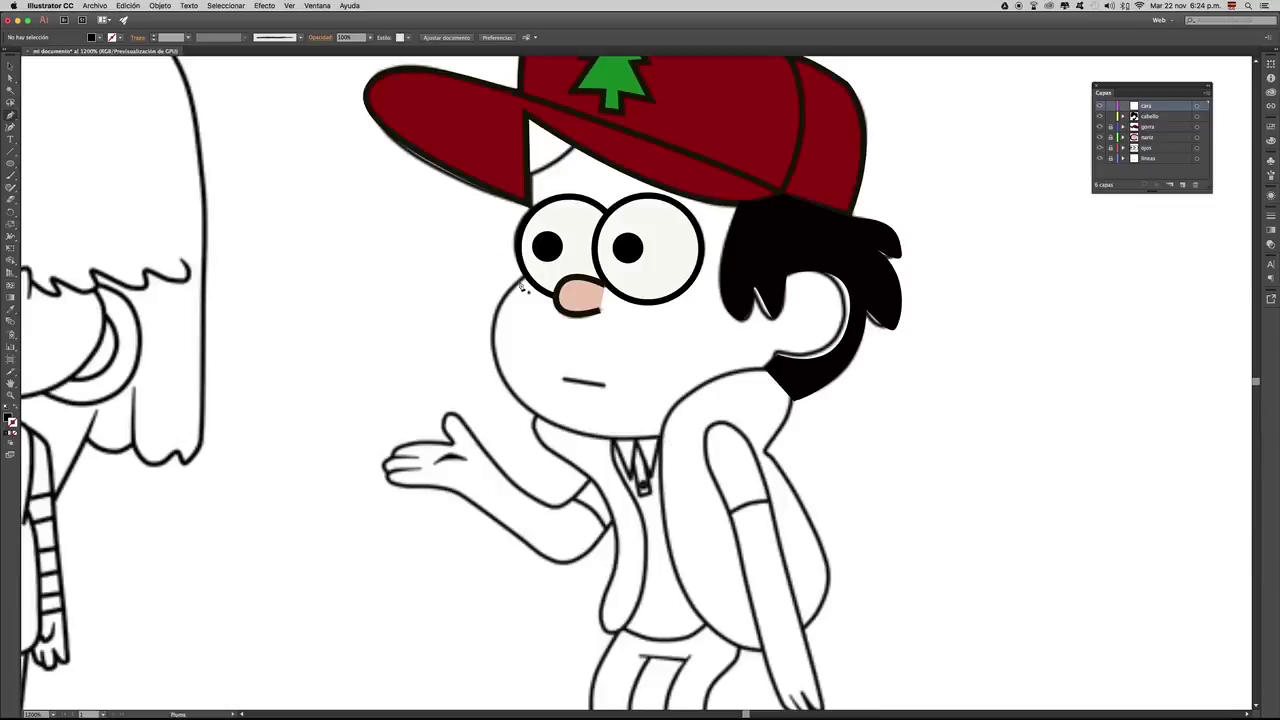
{"action": "left_click", "coordinate": [535, 270]}
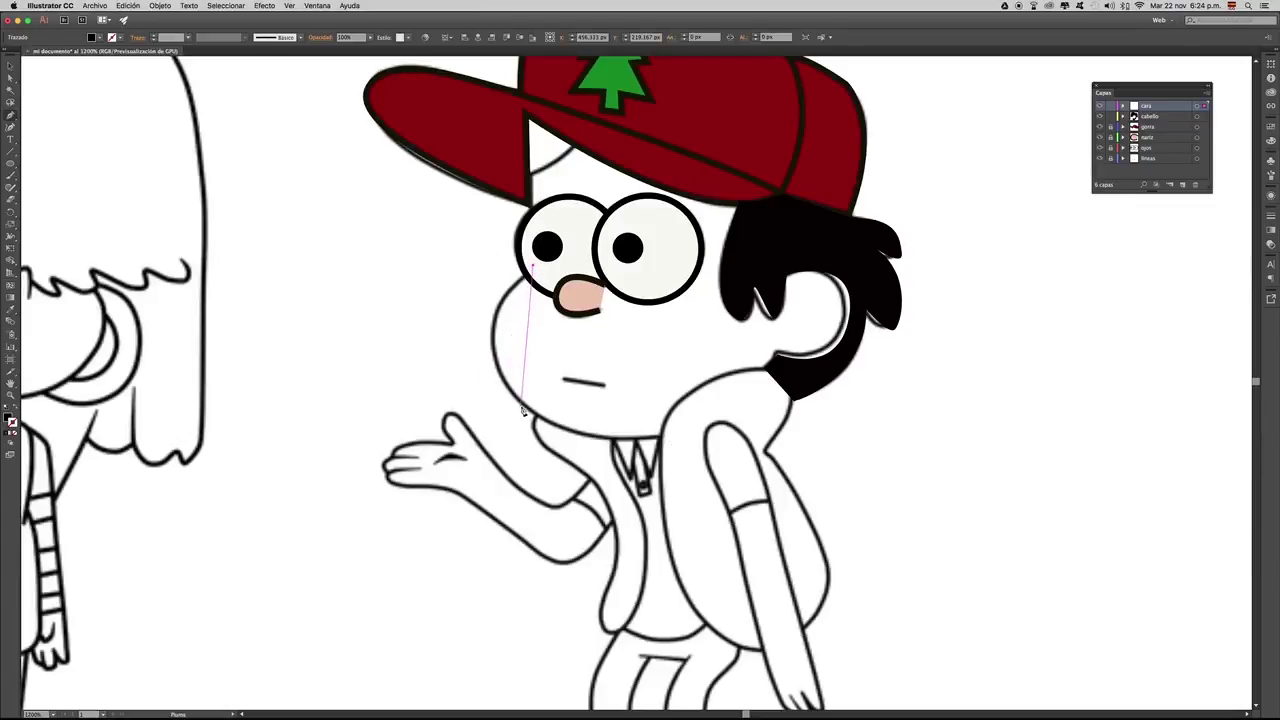
{"action": "left_click_drag", "start_coordinate": [526, 408], "coordinate": [605, 472]}
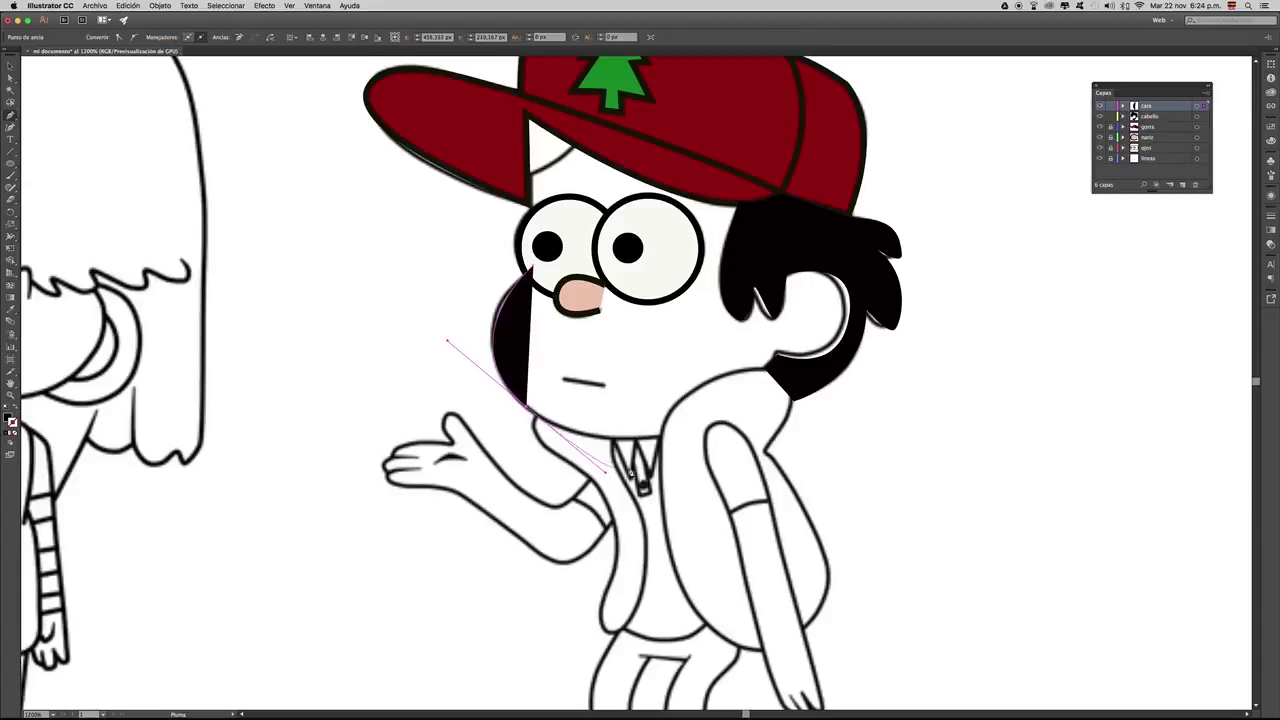
{"action": "left_click", "coordinate": [728, 413]}
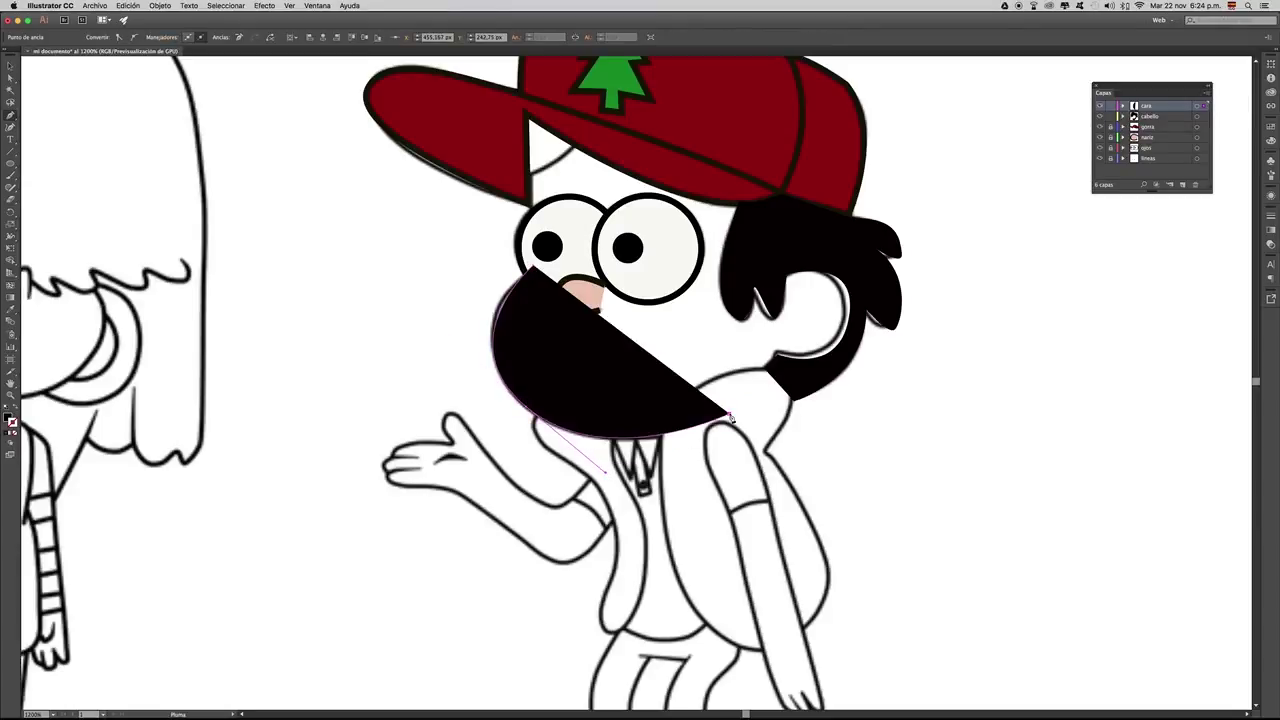
{"action": "left_click_drag", "start_coordinate": [777, 356], "coordinate": [792, 314]}
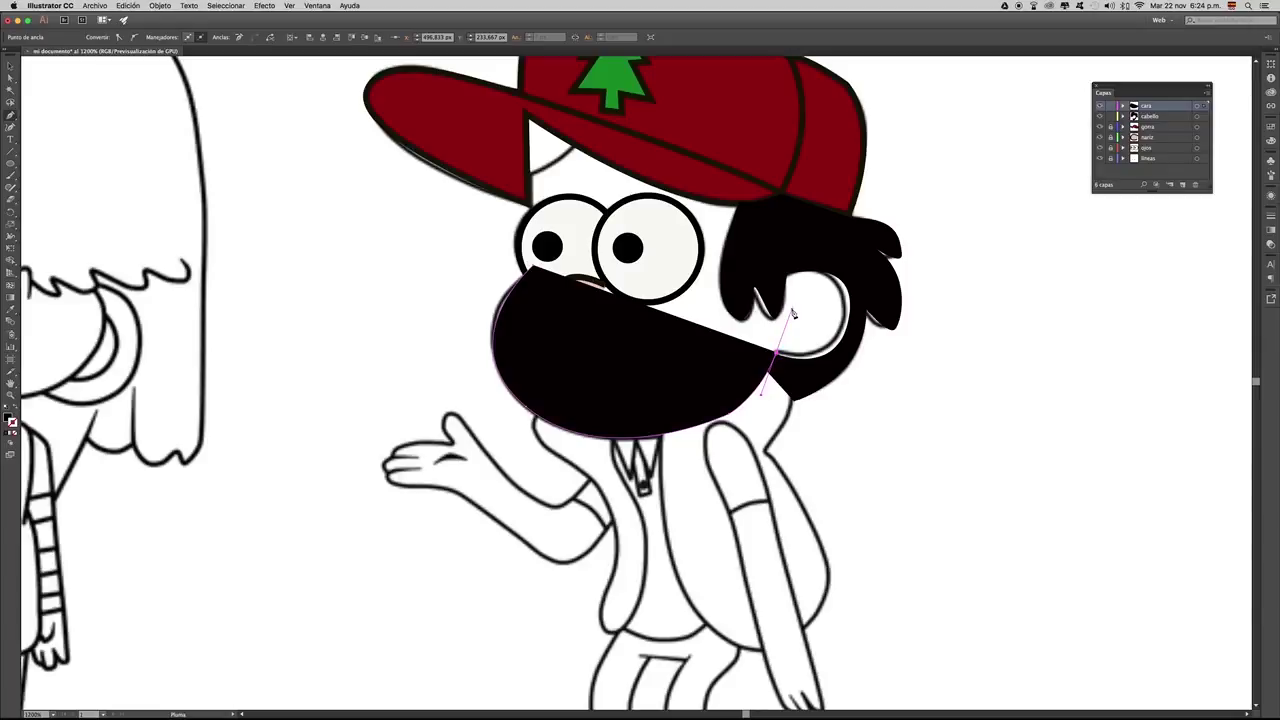
{"action": "left_click", "coordinate": [777, 355]}
- Trace around the ear, continue the face path up under the hair and across the cap, and close it at its starting point
{"action": "left_click_drag", "start_coordinate": [850, 340], "coordinate": [876, 275]}
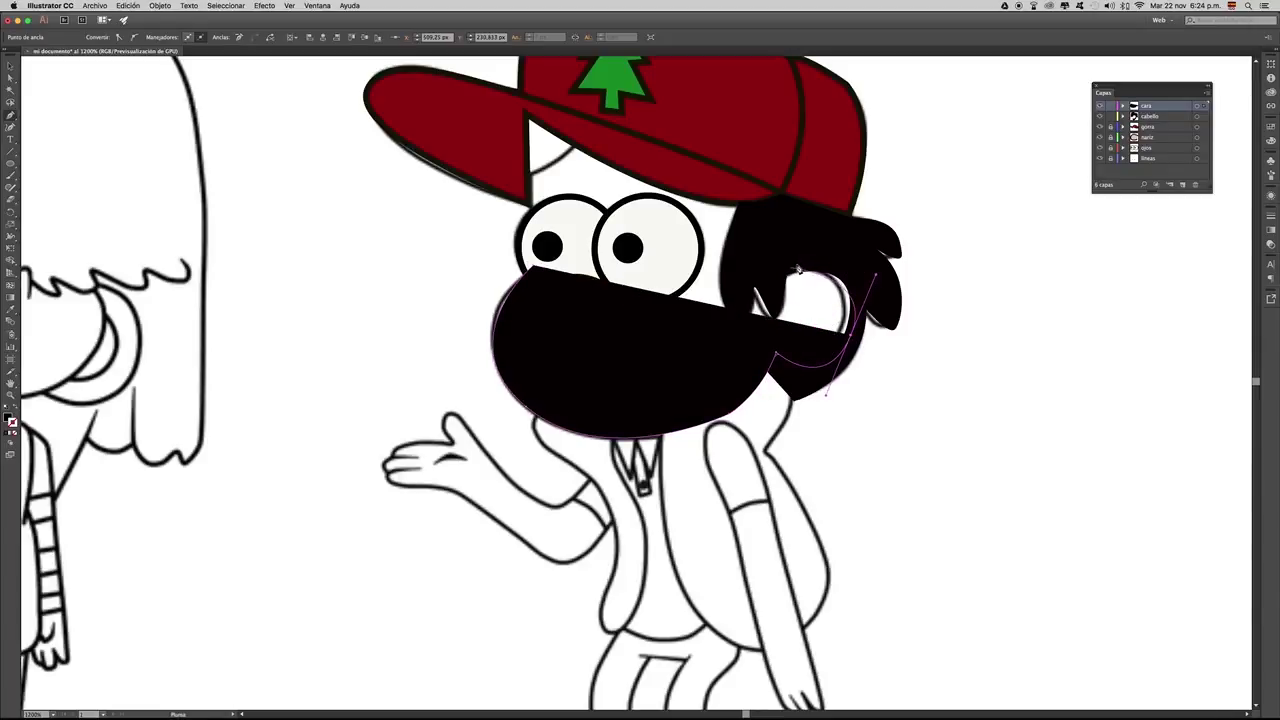
{"action": "left_click_drag", "start_coordinate": [805, 260], "coordinate": [780, 258]}
{"action": "key", "text": "Escape"}
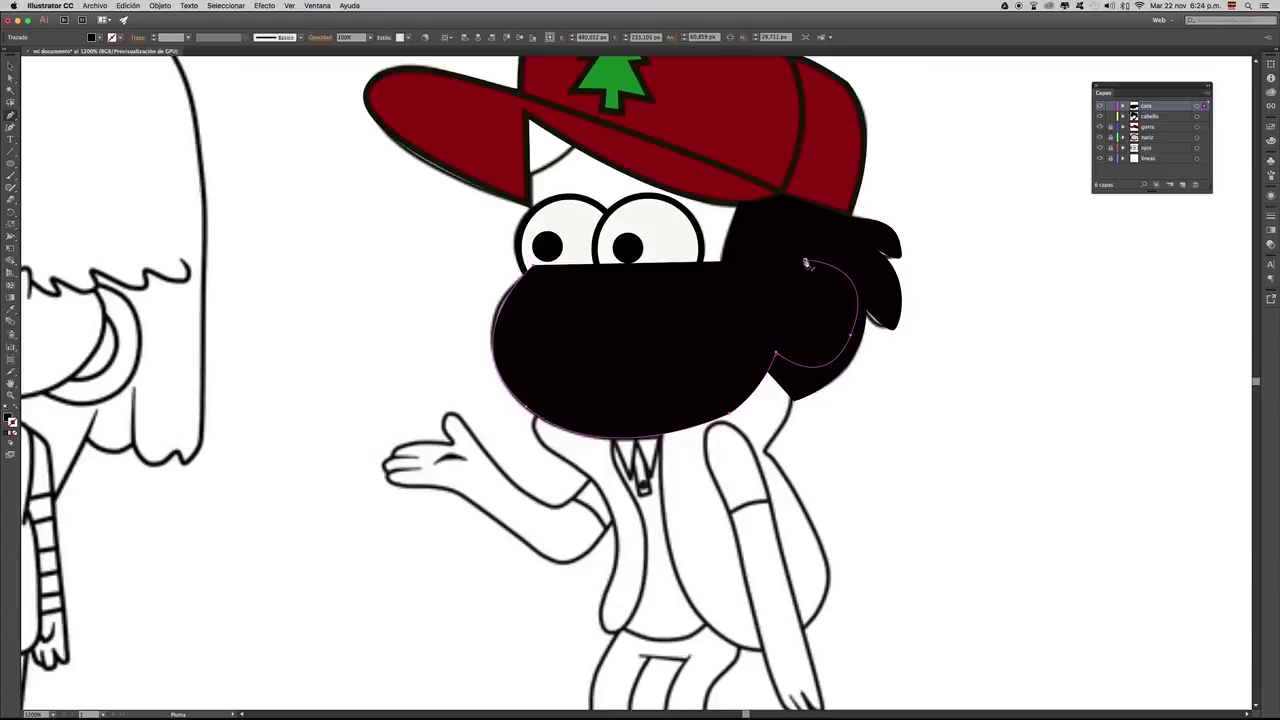
{"action": "left_click", "coordinate": [806, 263]}
{"action": "left_click", "coordinate": [805, 168]}
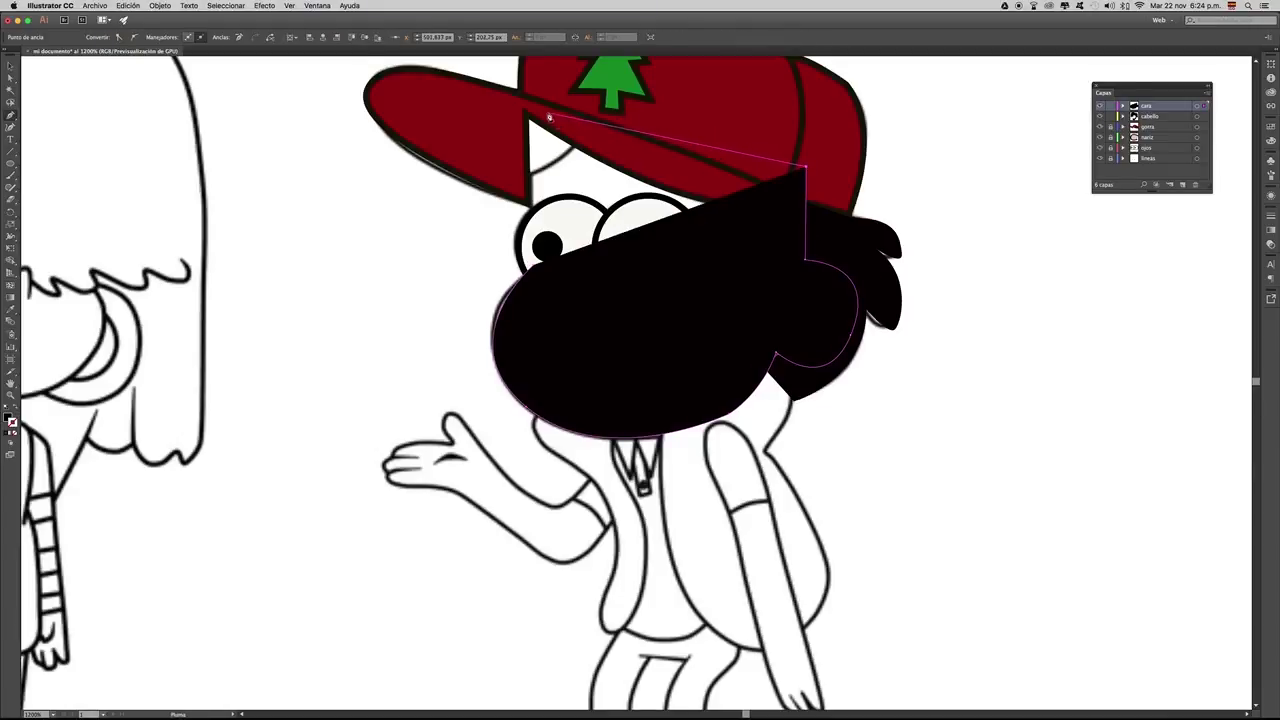
{"action": "left_click", "coordinate": [516, 102]}
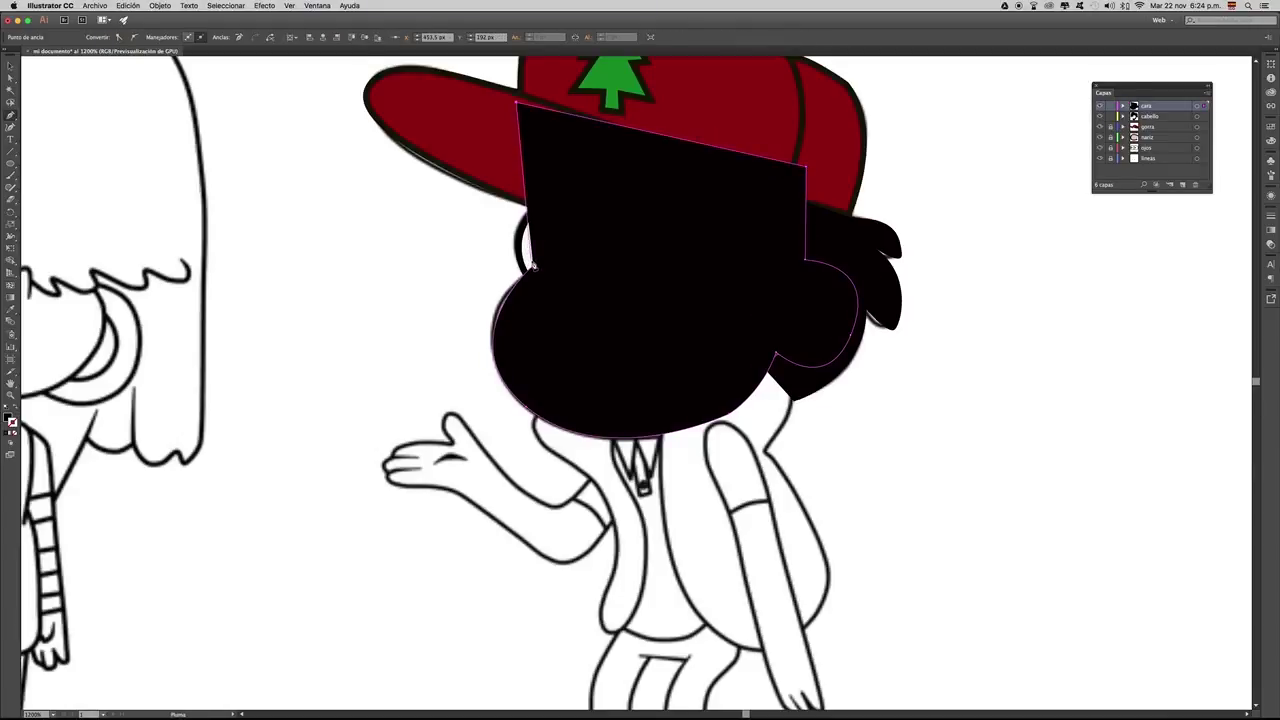
{"action": "left_click", "coordinate": [535, 268]}
- Open the Tonos de piel swatch library and apply a skin tone to the face shape's stroke
{"action": "left_click", "coordinate": [316, 6]}
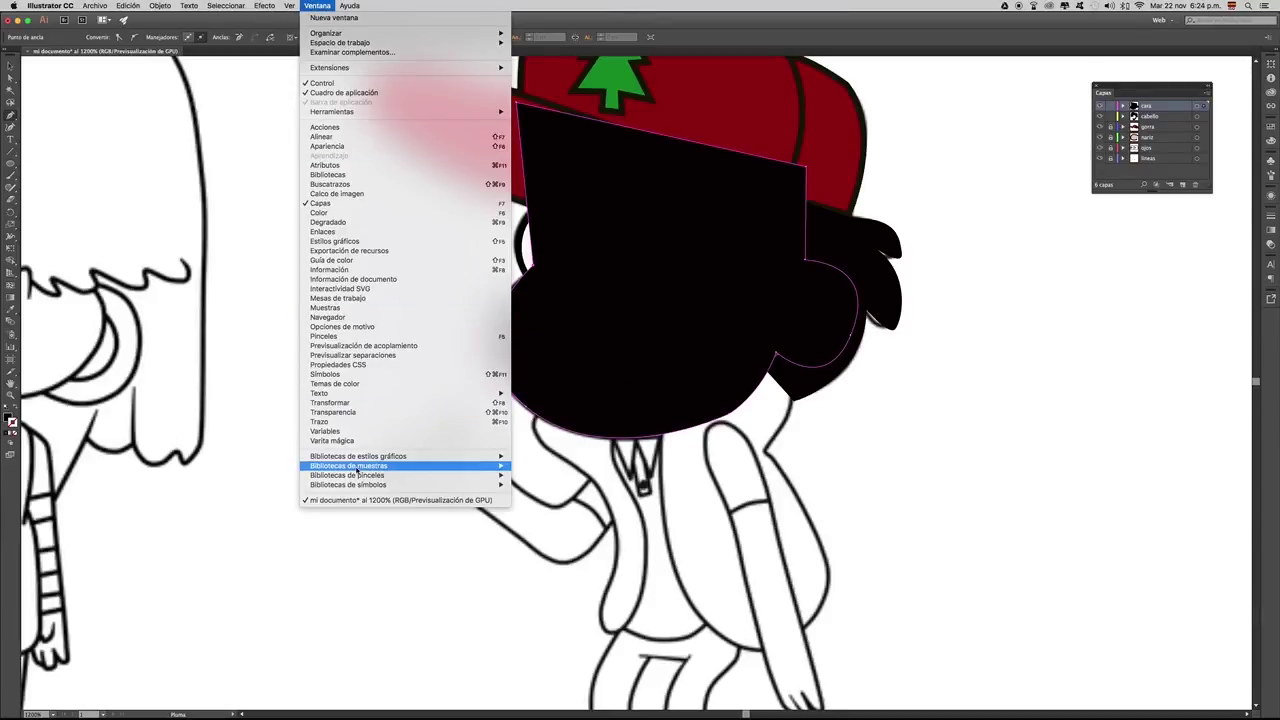
{"action": "mouse_move", "coordinate": [370, 467]}
{"action": "mouse_move", "coordinate": [531, 486]}
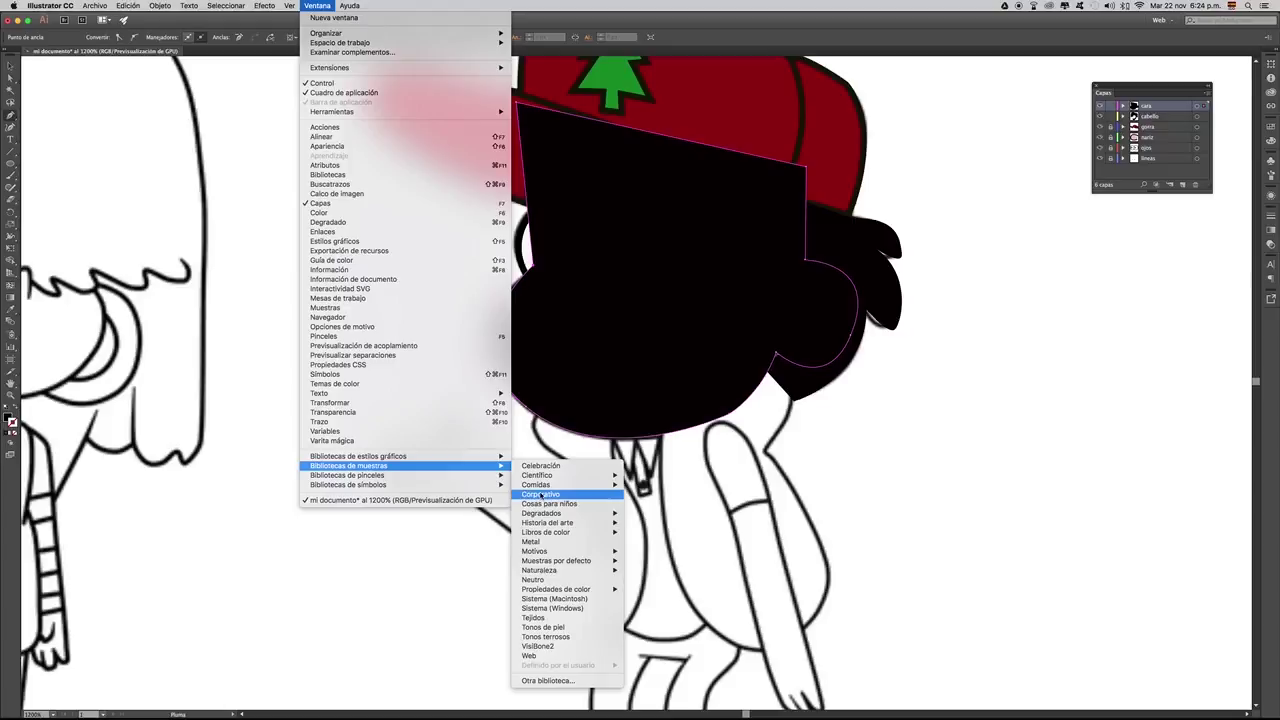
{"action": "left_click", "coordinate": [562, 627]}
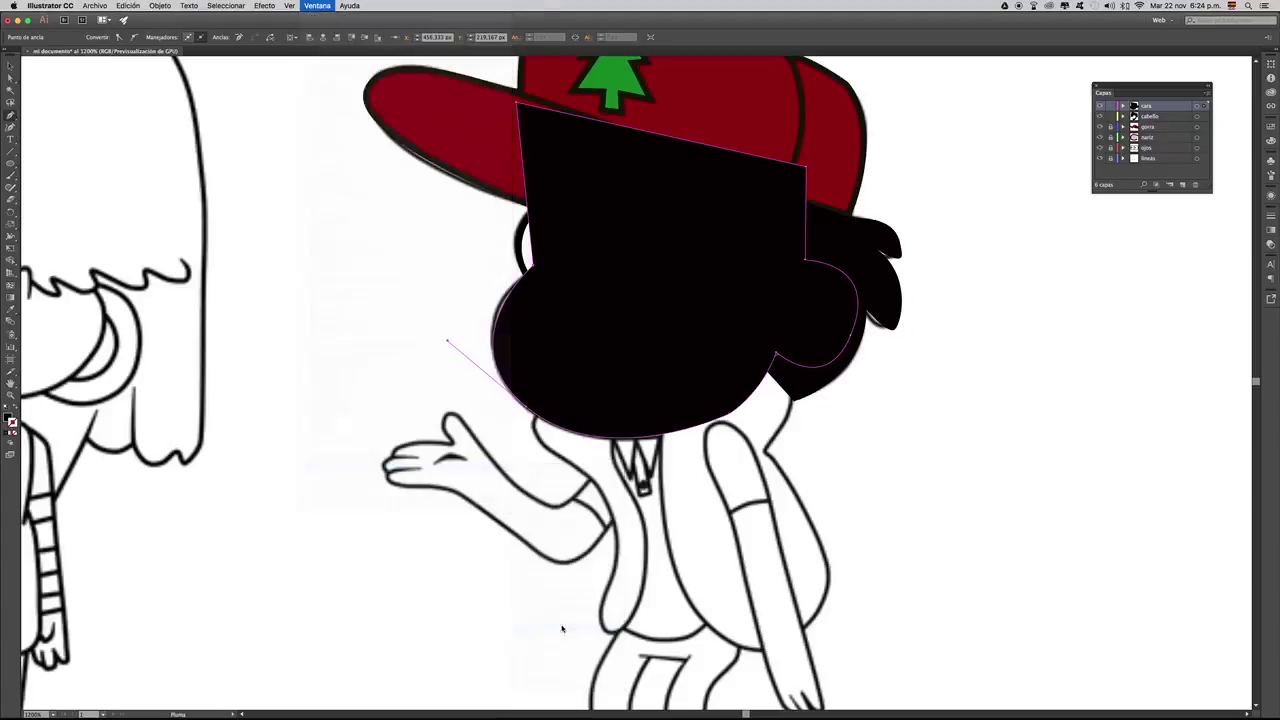
{"action": "left_click", "coordinate": [608, 372]}
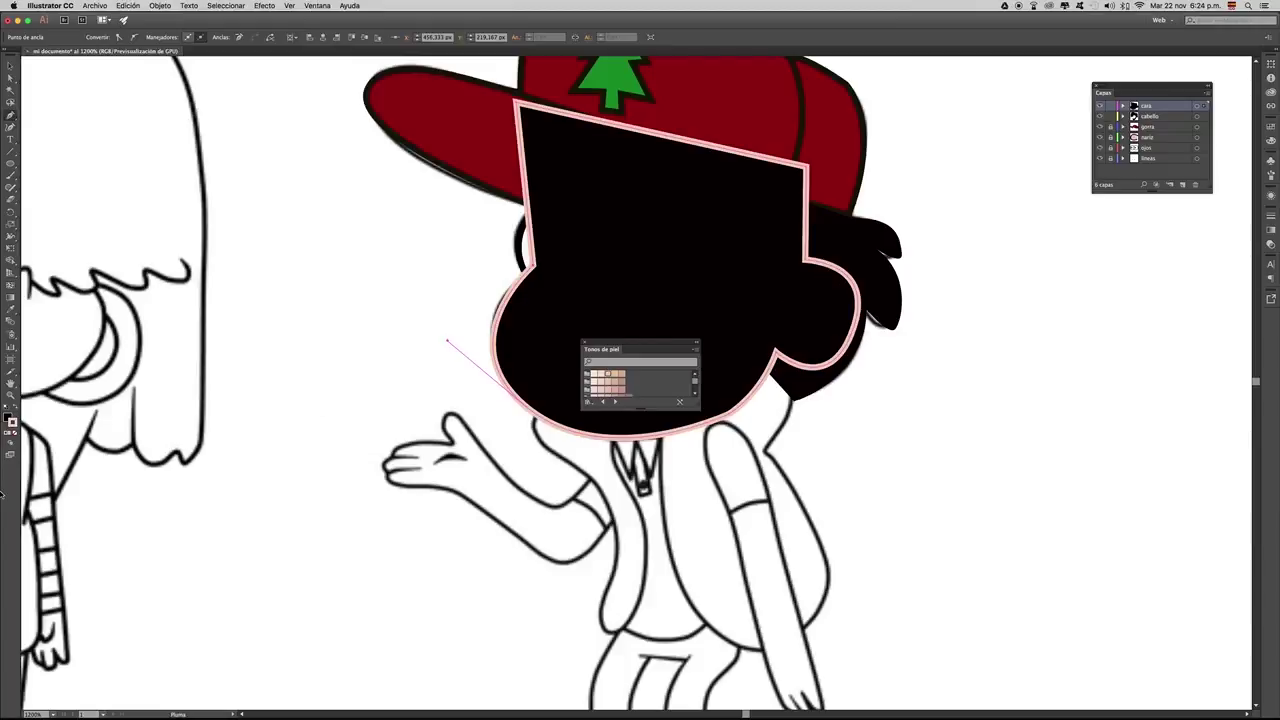
- Fill the face shape with the swatch Tono de piel 3 and remove its stroke
{"action": "double_click", "coordinate": [9, 419]}
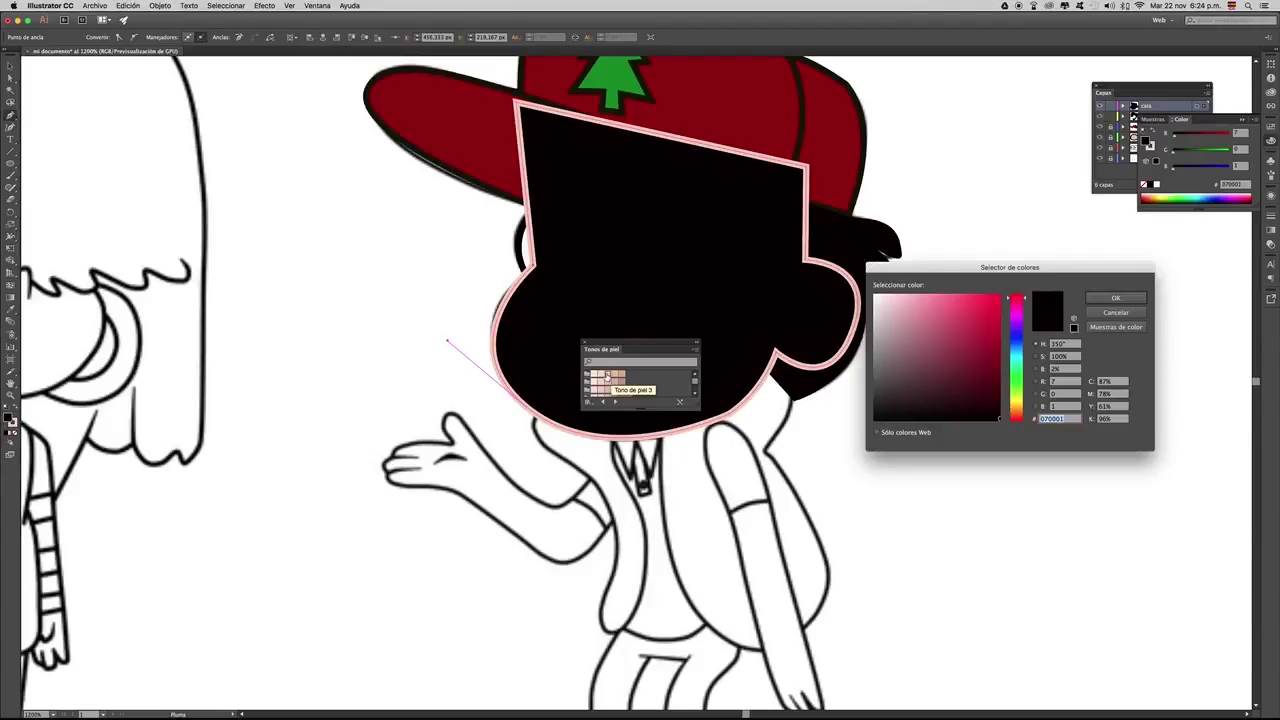
{"action": "left_click", "coordinate": [1116, 298]}
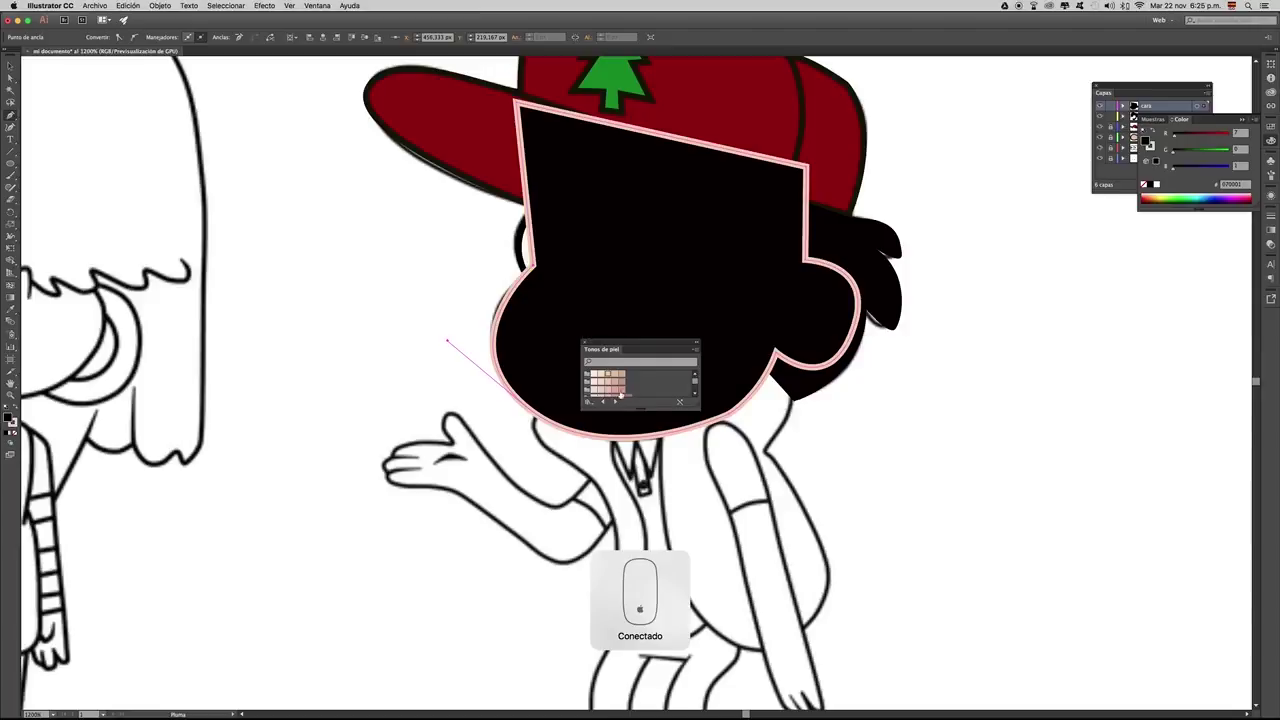
{"action": "left_click", "coordinate": [606, 373]}
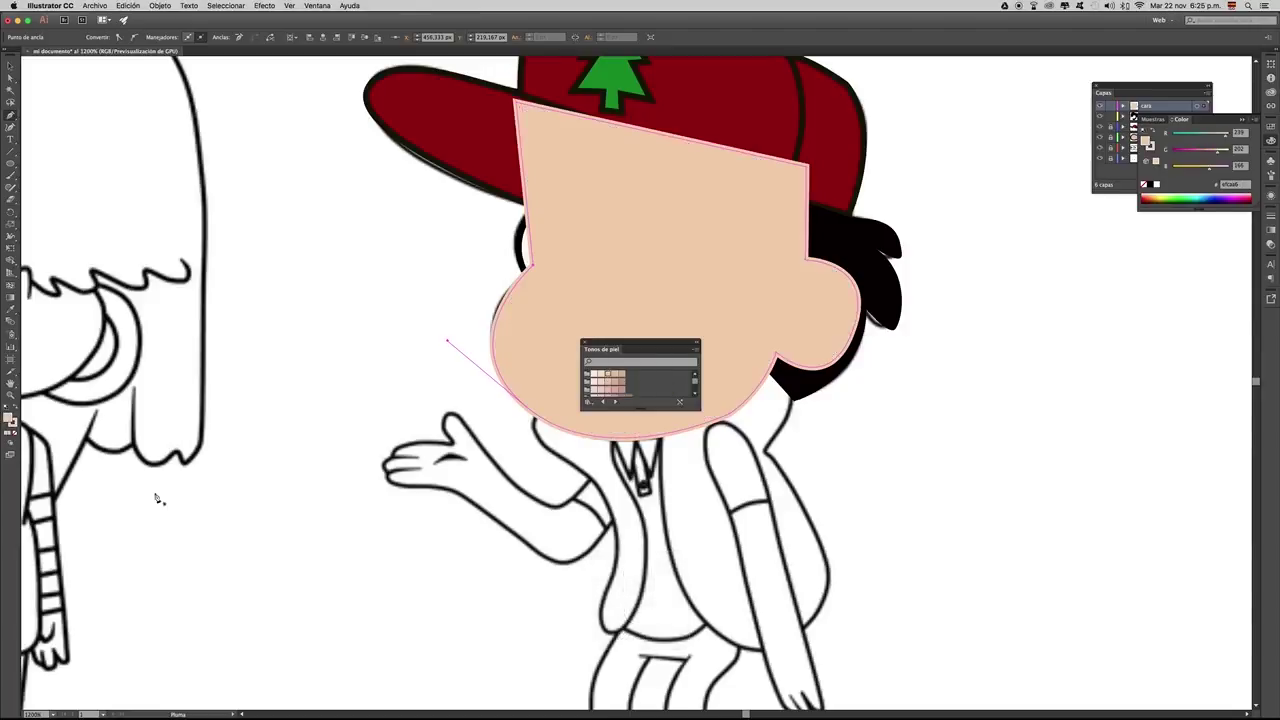
{"action": "left_click", "coordinate": [16, 428]}
{"action": "left_click", "coordinate": [16, 442]}
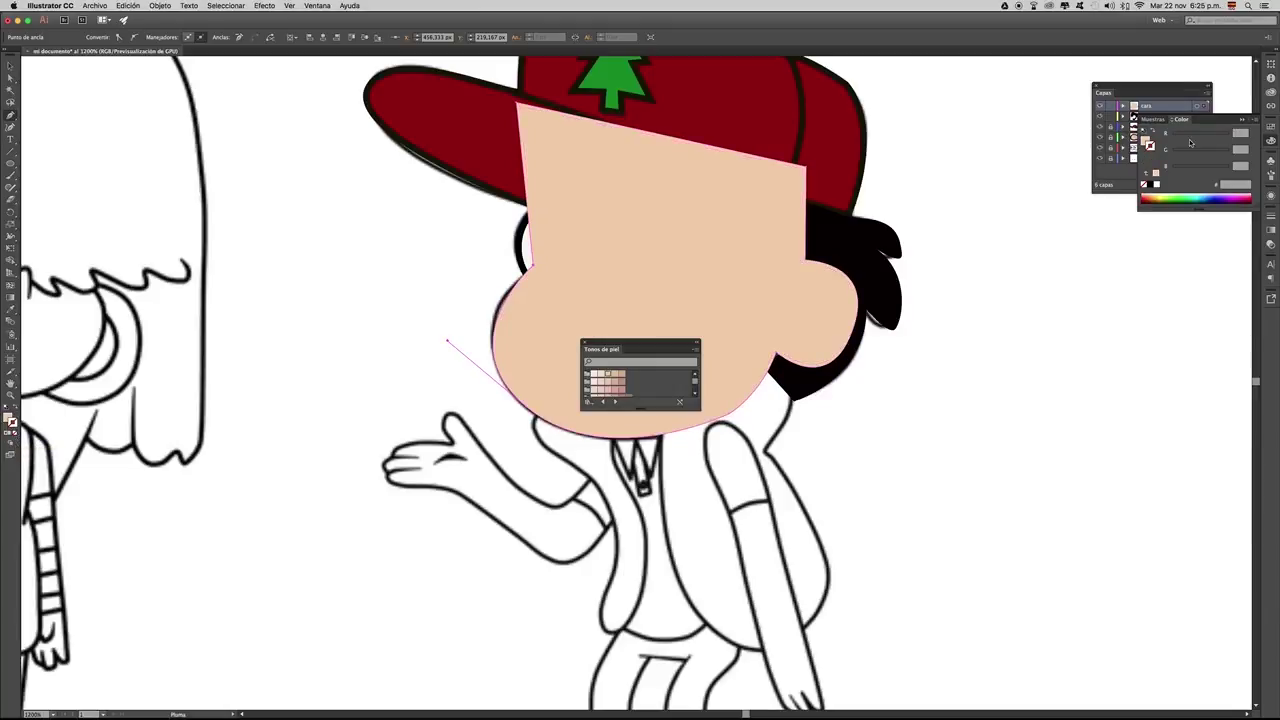
{"action": "left_click", "coordinate": [1243, 121]}
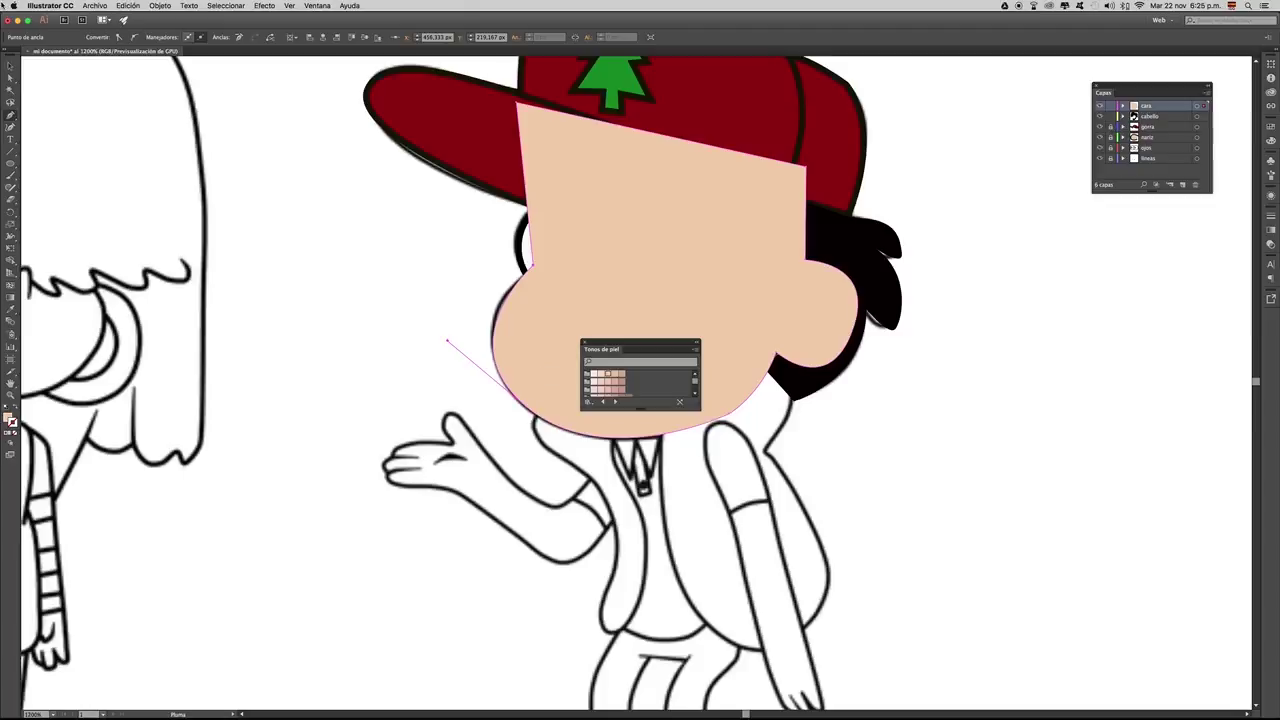
- Move the cara layer below ojos, directly above lineas, and deselect the face shape
{"action": "left_click", "coordinate": [11, 65]}
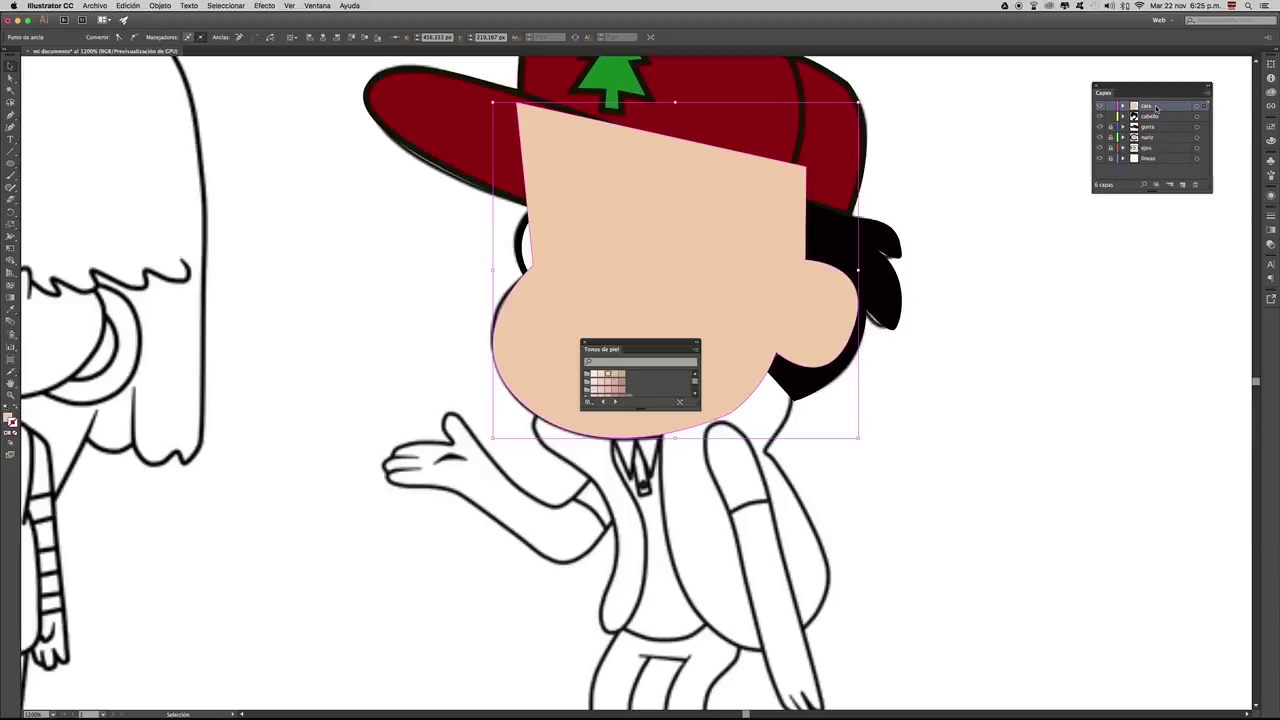
{"action": "left_click_drag", "start_coordinate": [1156, 108], "coordinate": [1156, 157]}
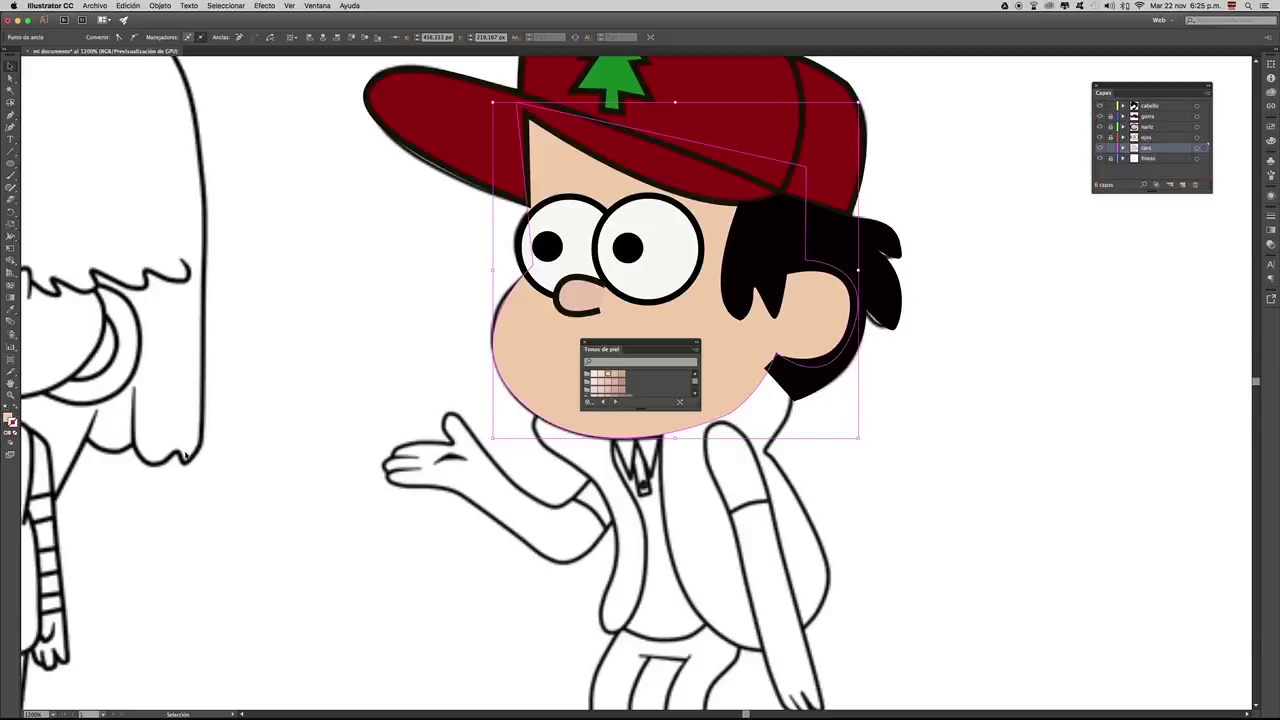
{"action": "left_click", "coordinate": [306, 351]}
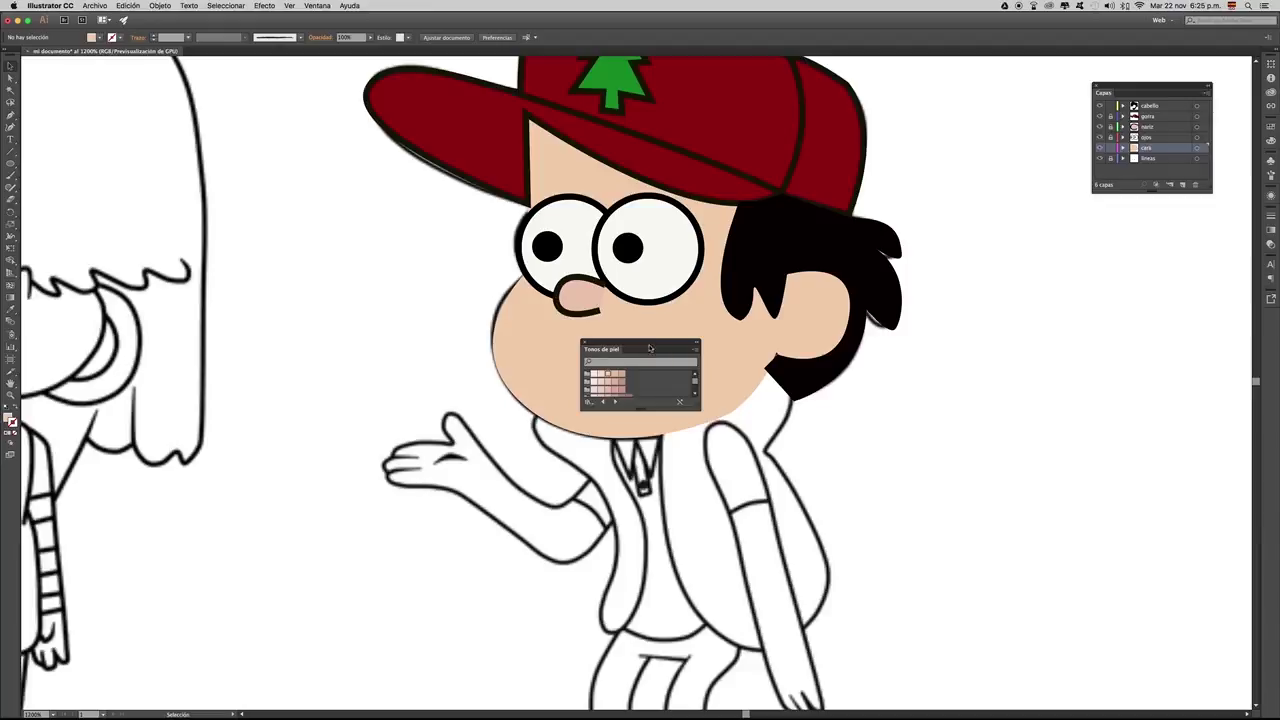
- Move the Tonos de piel swatches off the face to the empty area beside the boy
{"action": "left_click_drag", "start_coordinate": [663, 348], "coordinate": [1040, 366]}
{"action": "left_click", "coordinate": [870, 330]}
{"action": "left_click", "coordinate": [857, 423]}
{"action": "key", "text": "z"}
{"action": "left_click_drag", "start_coordinate": [731, 354], "coordinate": [629, 384]}
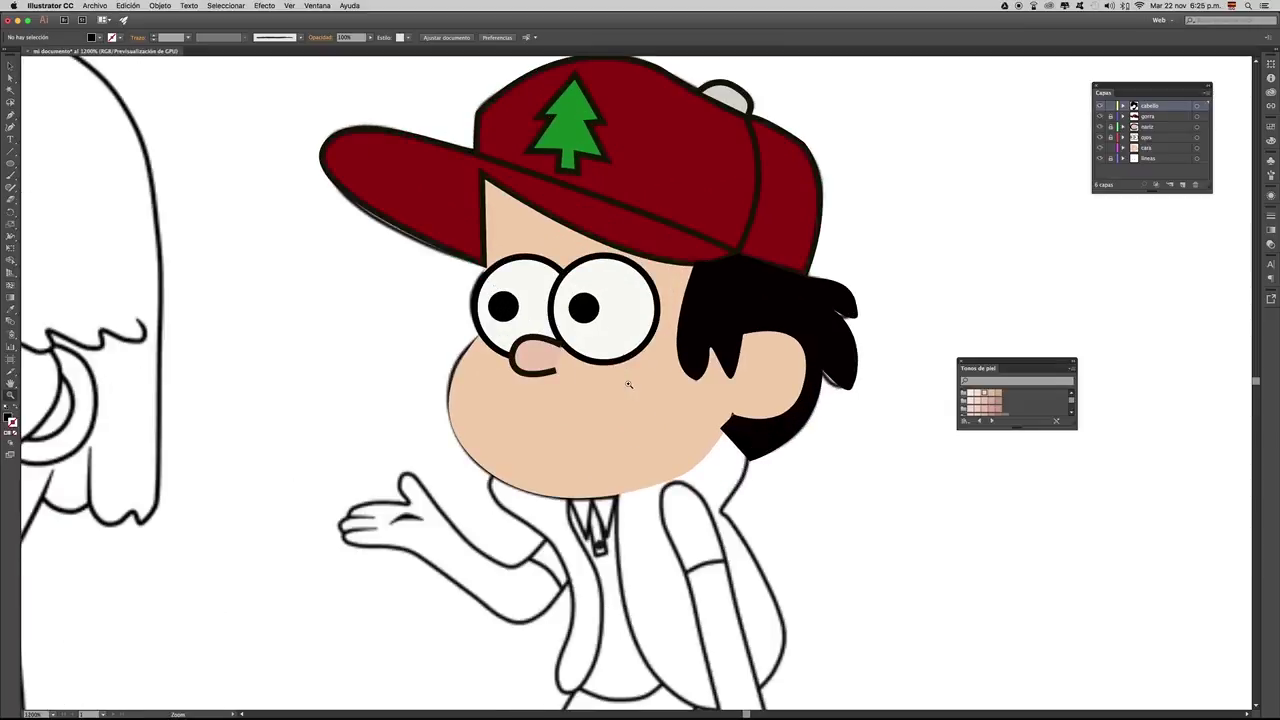
{"action": "left_click_drag", "start_coordinate": [575, 277], "coordinate": [655, 398]}
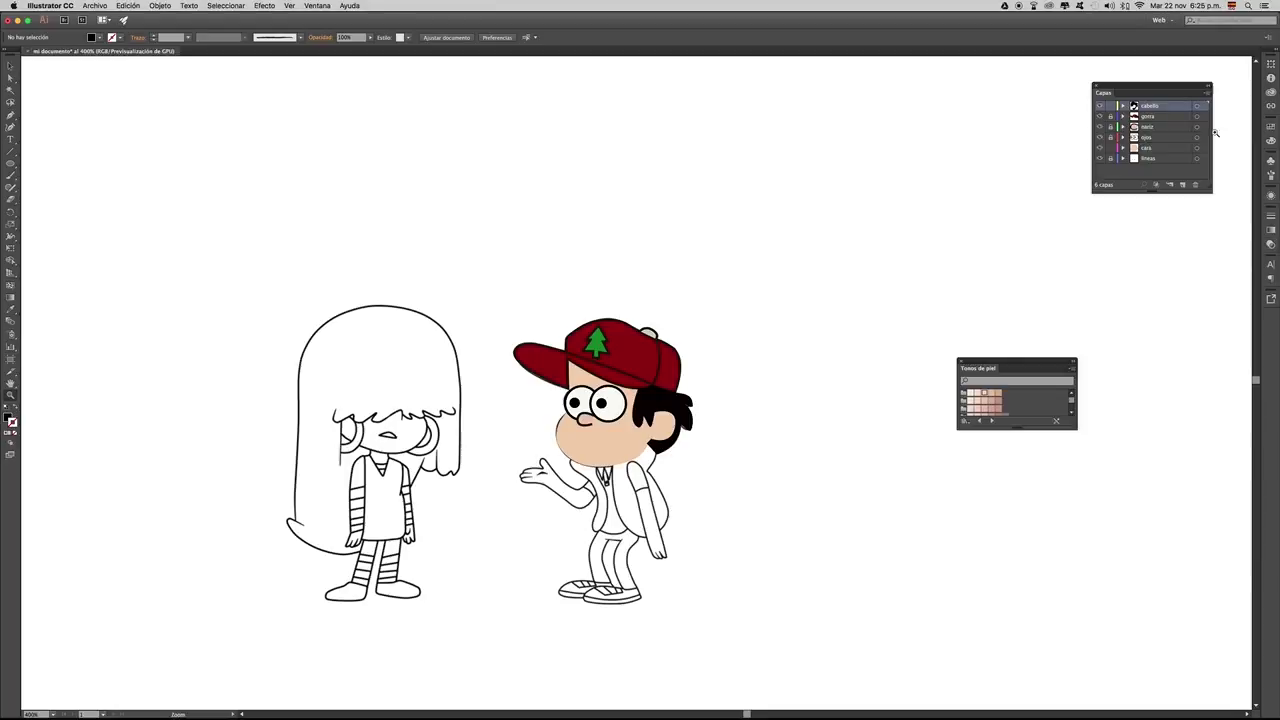
- Review the stacking order of the layers lineas, cara, ojos, nariz, gorra and cabello, going through them one by one
{"action": "left_click", "coordinate": [1160, 158]}
{"action": "left_click", "coordinate": [1160, 147]}
{"action": "left_click", "coordinate": [1160, 137]}
{"action": "left_click", "coordinate": [1160, 128]}
{"action": "left_click", "coordinate": [1159, 117]}
{"action": "left_click", "coordinate": [1156, 106]}
{"action": "left_click", "coordinate": [1155, 117]}
{"action": "left_click", "coordinate": [1153, 127]}
{"action": "left_click", "coordinate": [1153, 138]}
{"action": "left_click", "coordinate": [1149, 148]}
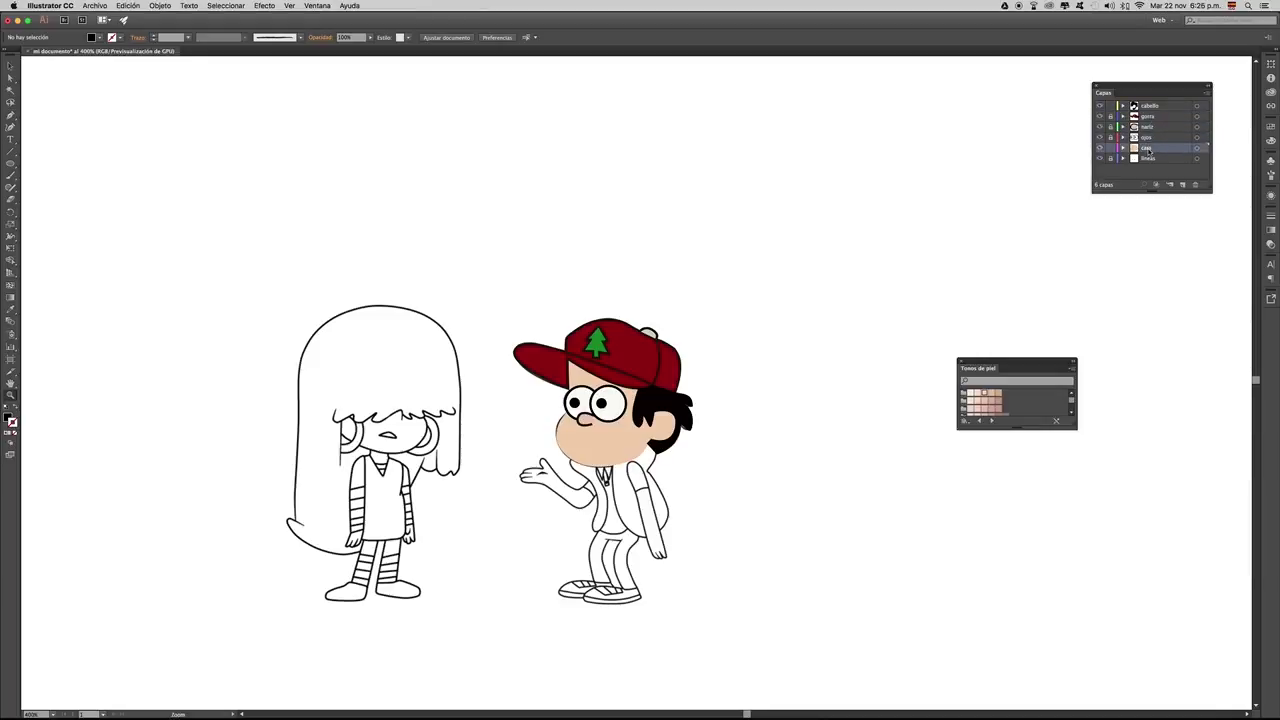
{"action": "left_click", "coordinate": [1149, 159]}
{"action": "left_click", "coordinate": [1150, 149]}
{"action": "left_click", "coordinate": [1154, 139]}
{"action": "left_click", "coordinate": [1154, 126]}
{"action": "left_click", "coordinate": [1152, 117]}
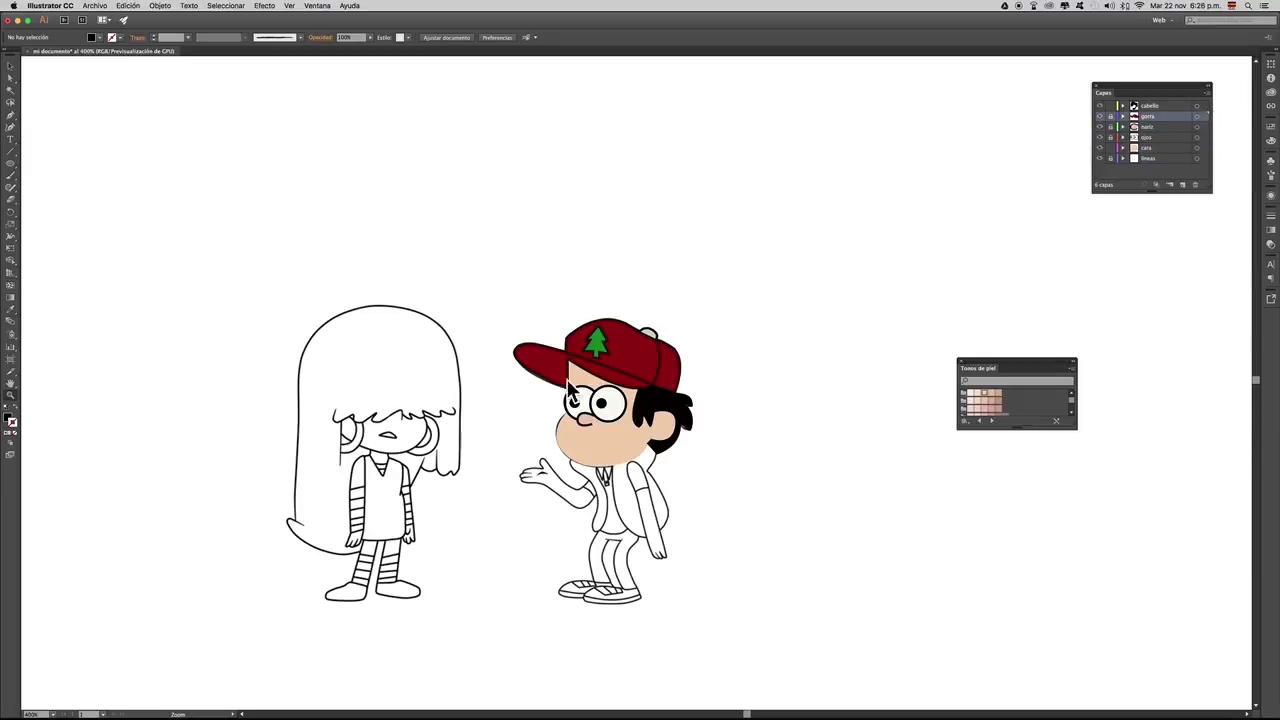